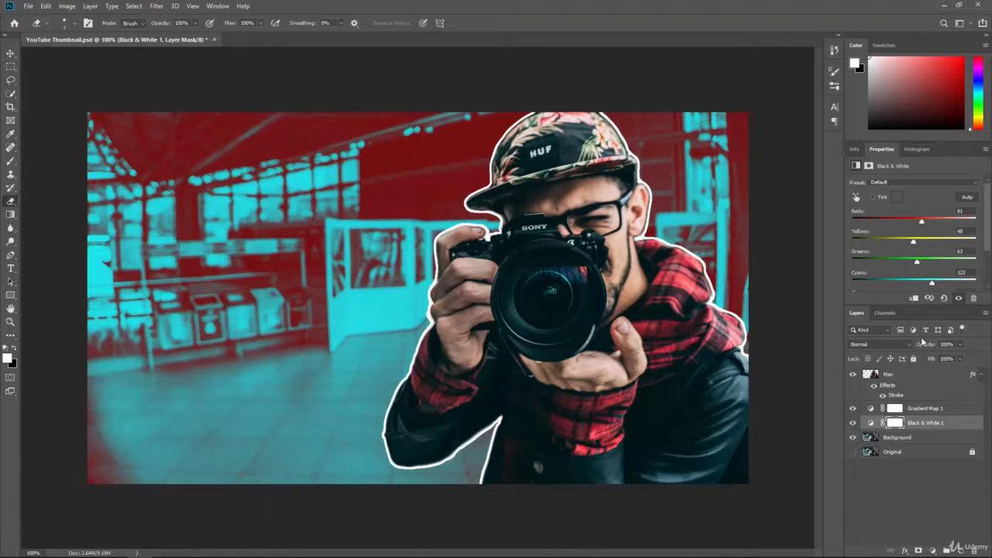
Step: Add a text layer reading "21 CAMERA TRICKS" above the Man layer, over the background beside the photographer
{"action": "left_click", "coordinate": [905, 375]}
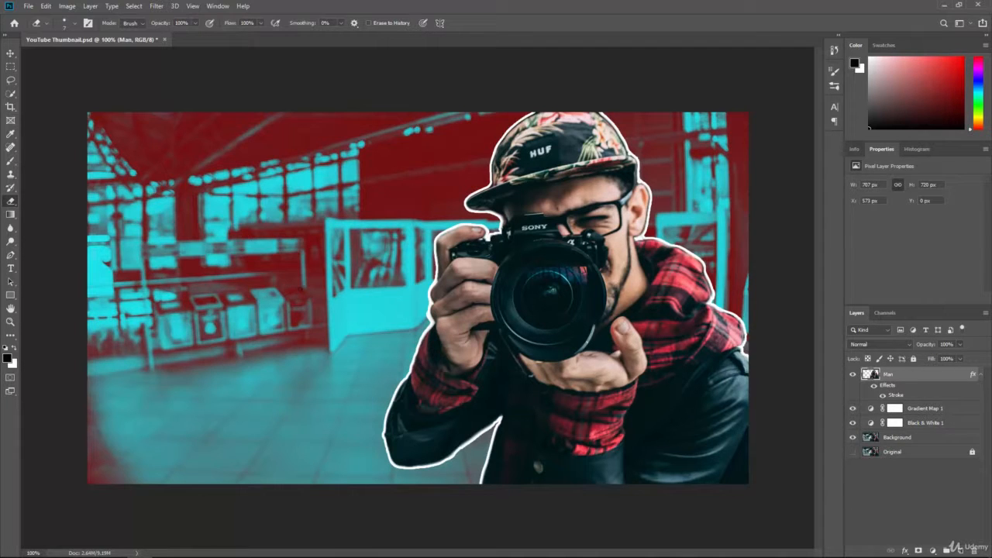
{"action": "left_click", "coordinate": [11, 268]}
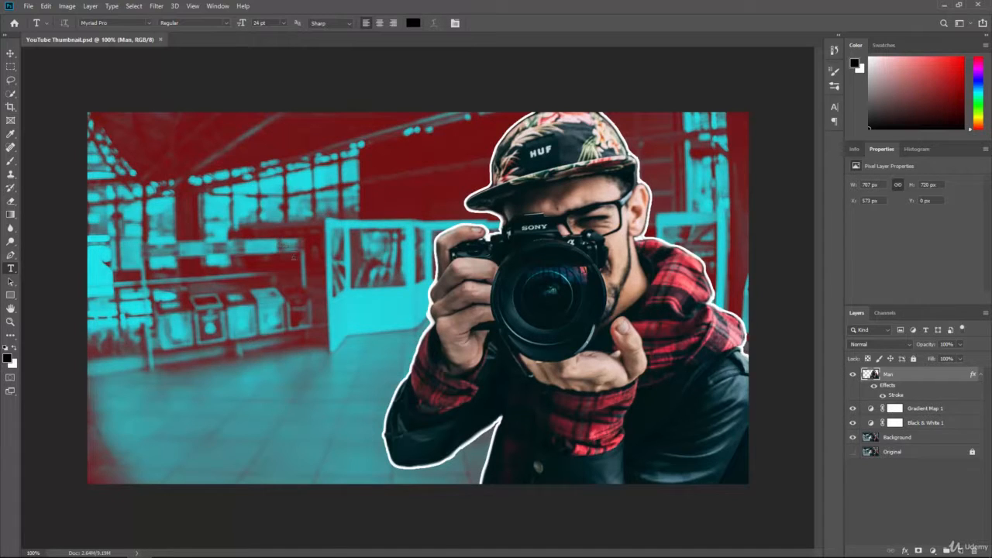
{"action": "left_click", "coordinate": [271, 268]}
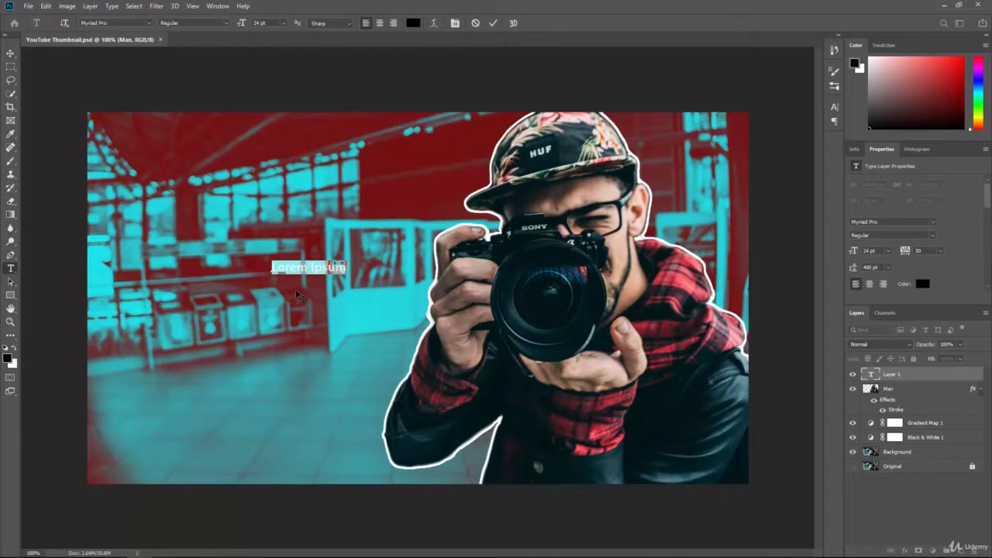
{"action": "key", "text": "BackSpace"}
{"action": "type", "text": "21 CAMERA"}
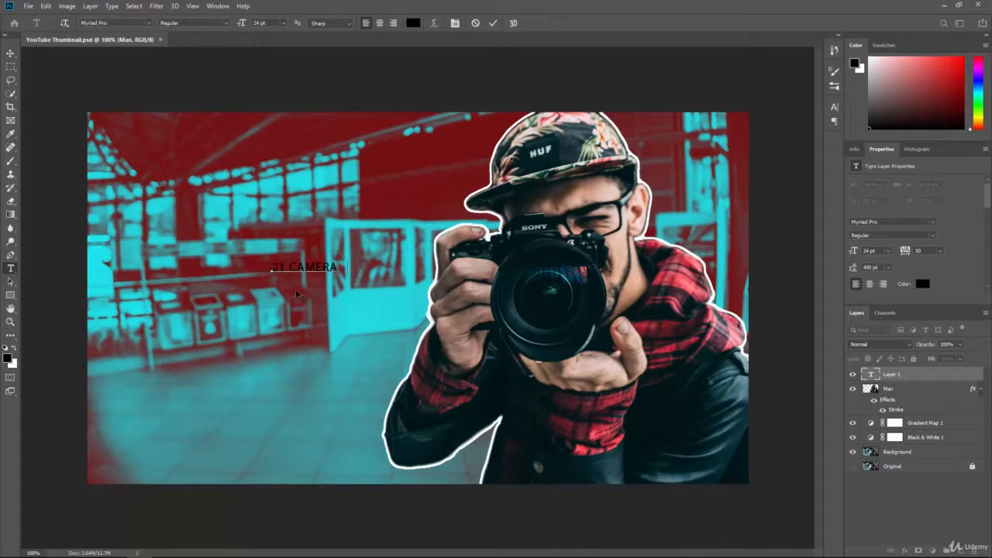
{"action": "type", "text": " TRICKS"}
Step: Set the title text size to 60 pt and move it clear of the photographer, to about X 116 px, Y 206 px
{"action": "triple_click", "coordinate": [299, 267]}
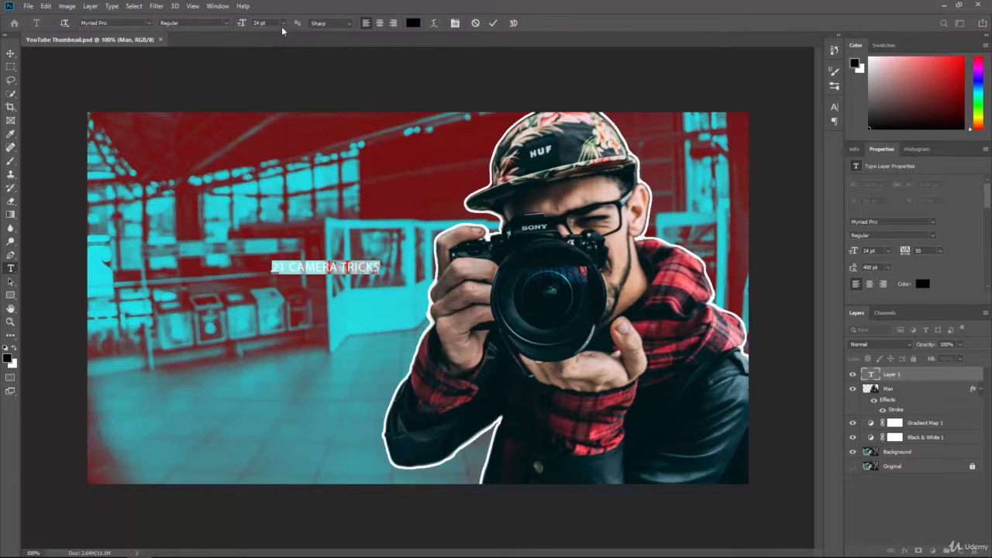
{"action": "left_click", "coordinate": [285, 23]}
{"action": "left_click", "coordinate": [277, 144]}
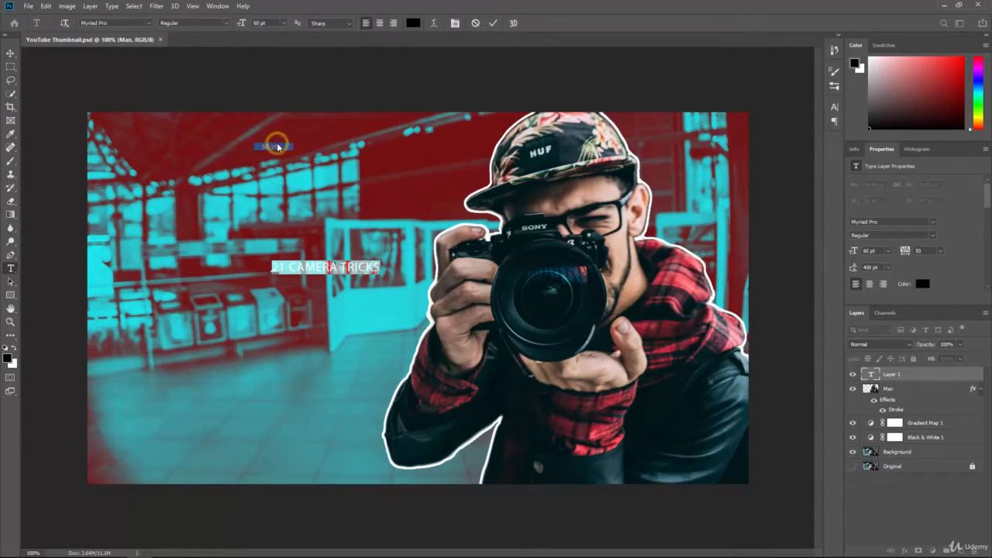
{"action": "left_click", "coordinate": [11, 53]}
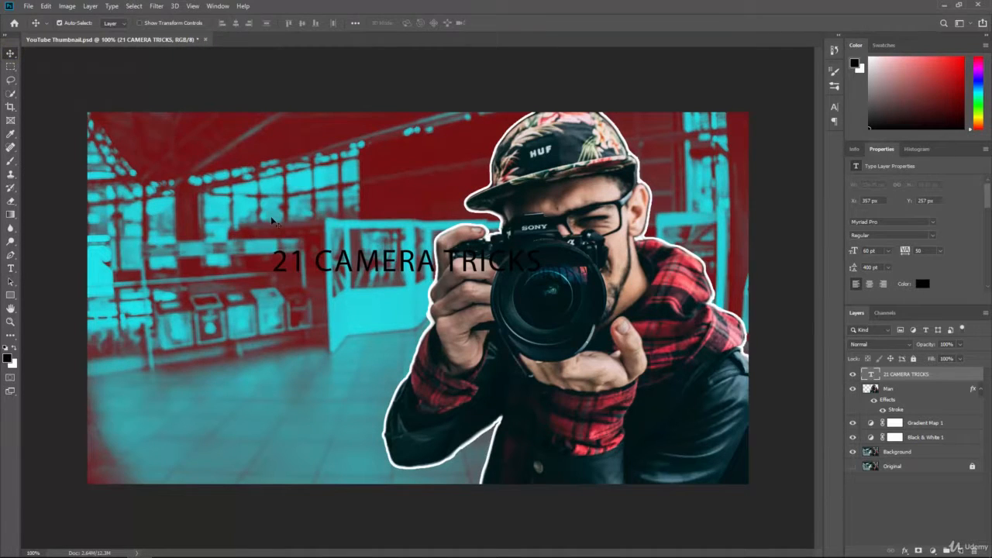
{"action": "left_click_drag", "start_coordinate": [316, 266], "coordinate": [191, 237]}
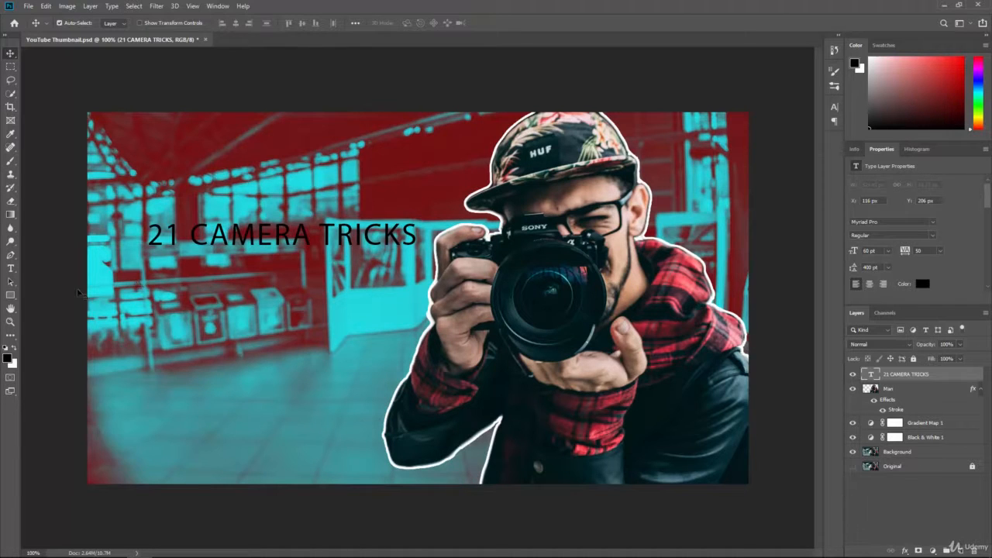
Step: Change the title text colour to white (ffffff) and move it to about X 93 px, Y 186 px
{"action": "left_click", "coordinate": [10, 268]}
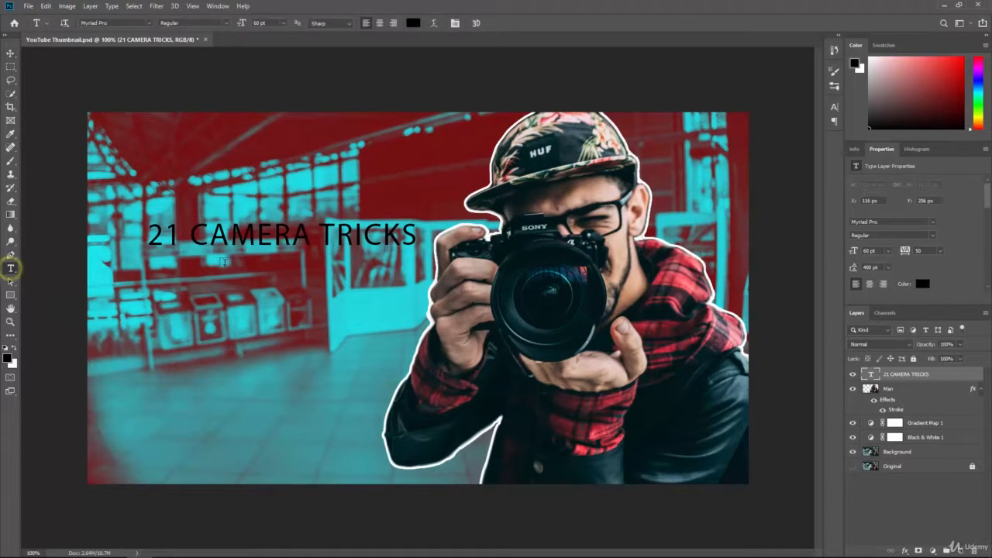
{"action": "triple_click", "coordinate": [232, 234]}
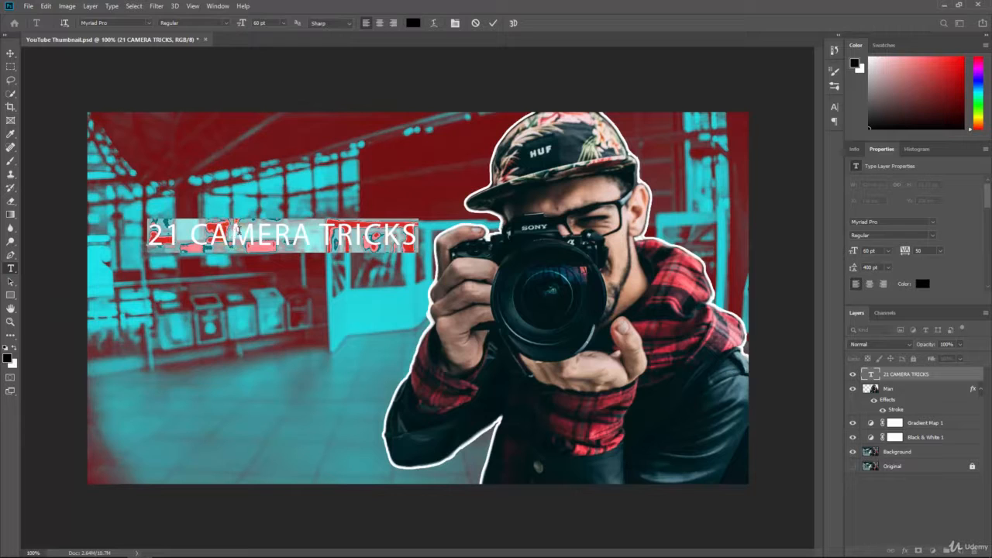
{"action": "left_click", "coordinate": [412, 22]}
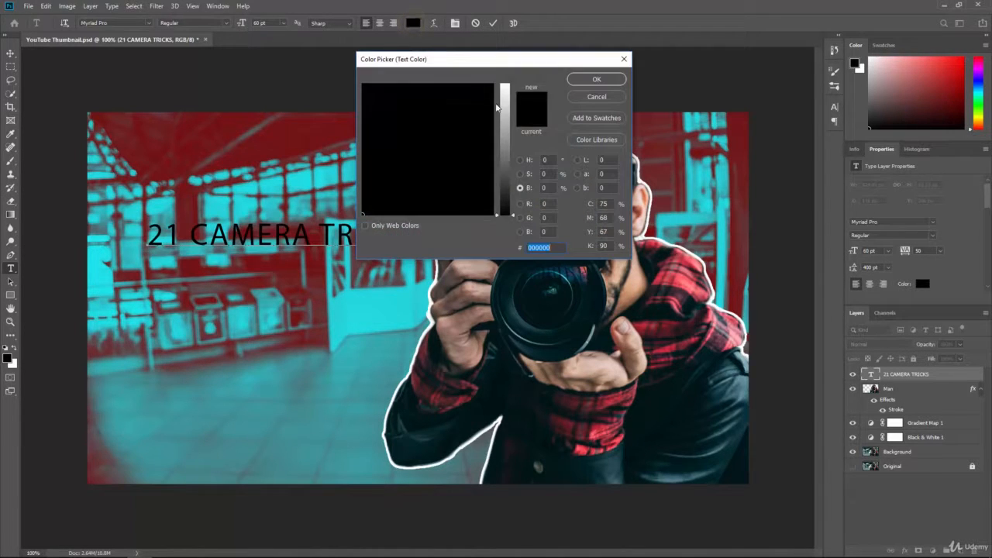
{"action": "left_click_drag", "start_coordinate": [510, 103], "coordinate": [508, 82]}
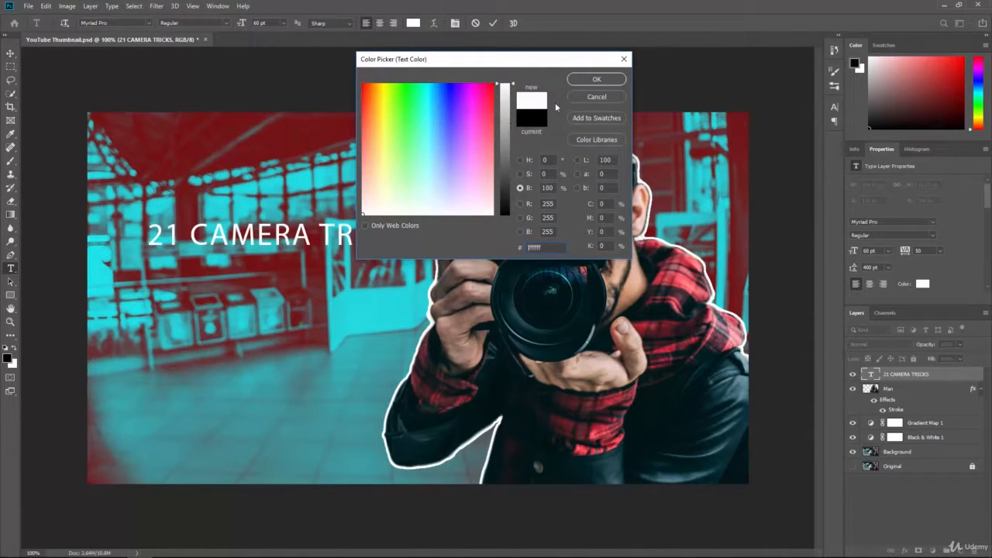
{"action": "left_click", "coordinate": [578, 80]}
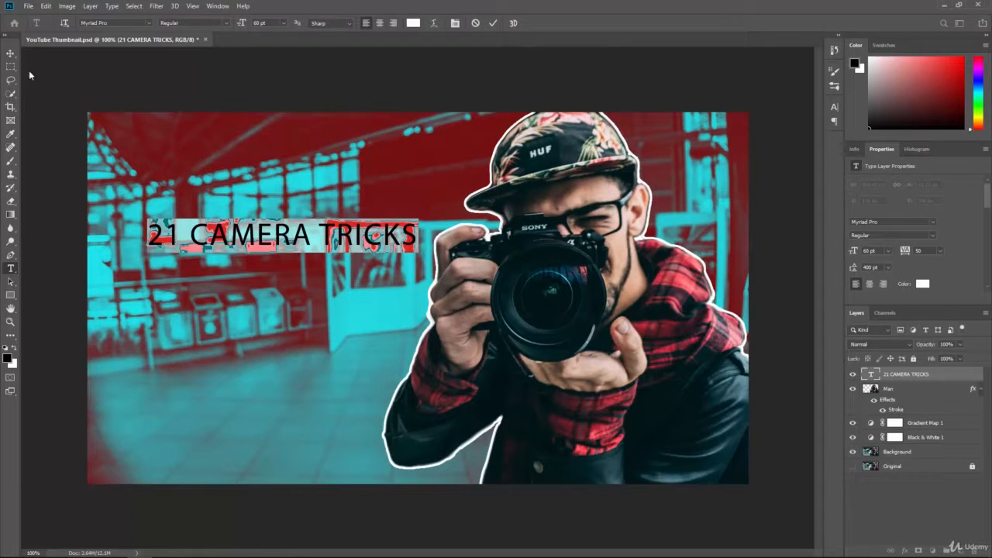
{"action": "left_click", "coordinate": [10, 55]}
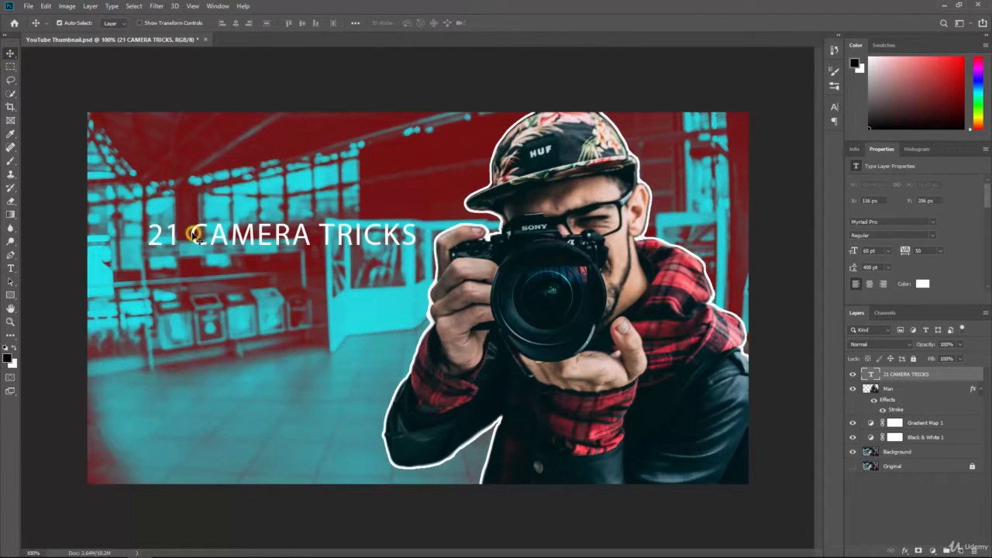
{"action": "left_click_drag", "start_coordinate": [193, 236], "coordinate": [180, 225]}
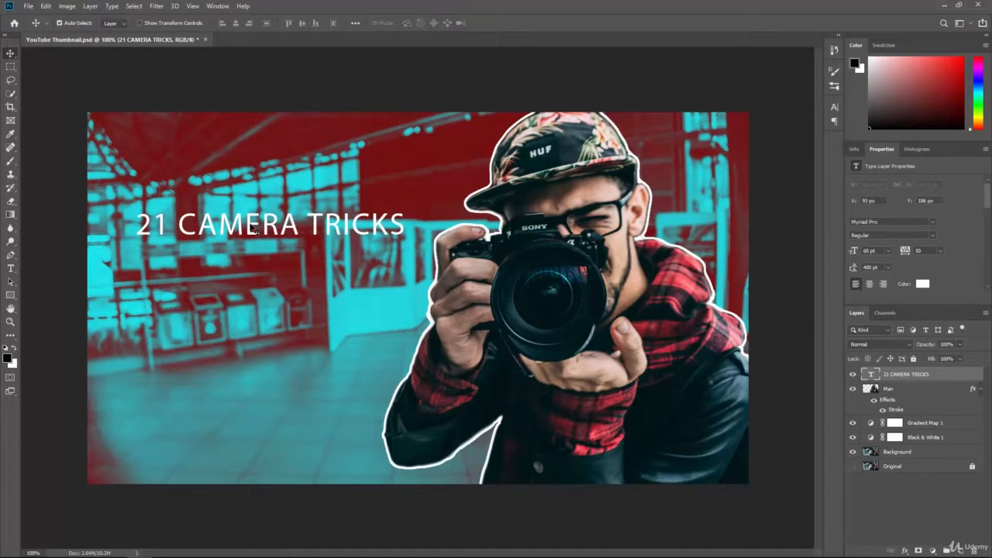
Step: Preview the installed fonts on the "21 CAMERA TRICKS" title, keeping its current font
{"action": "left_click", "coordinate": [10, 269]}
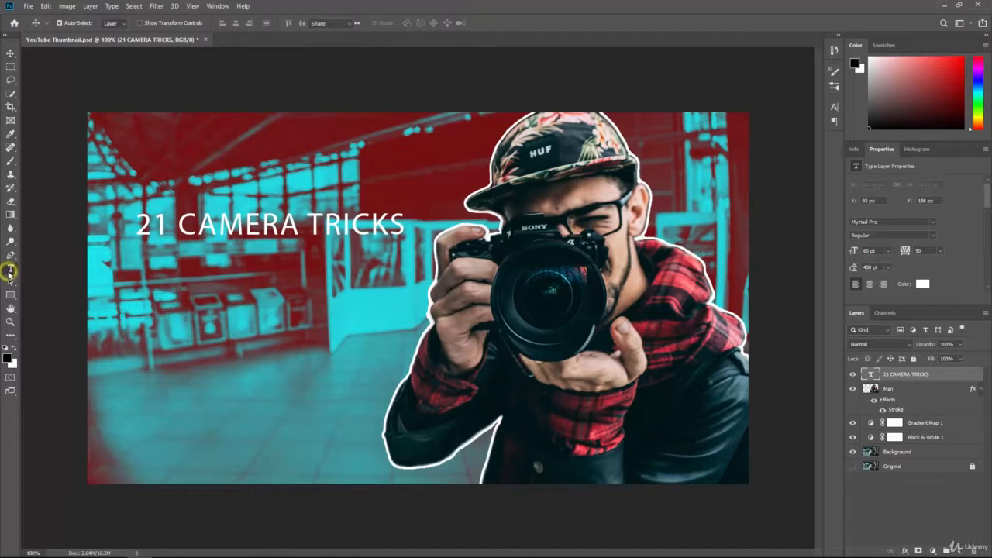
{"action": "triple_click", "coordinate": [217, 228]}
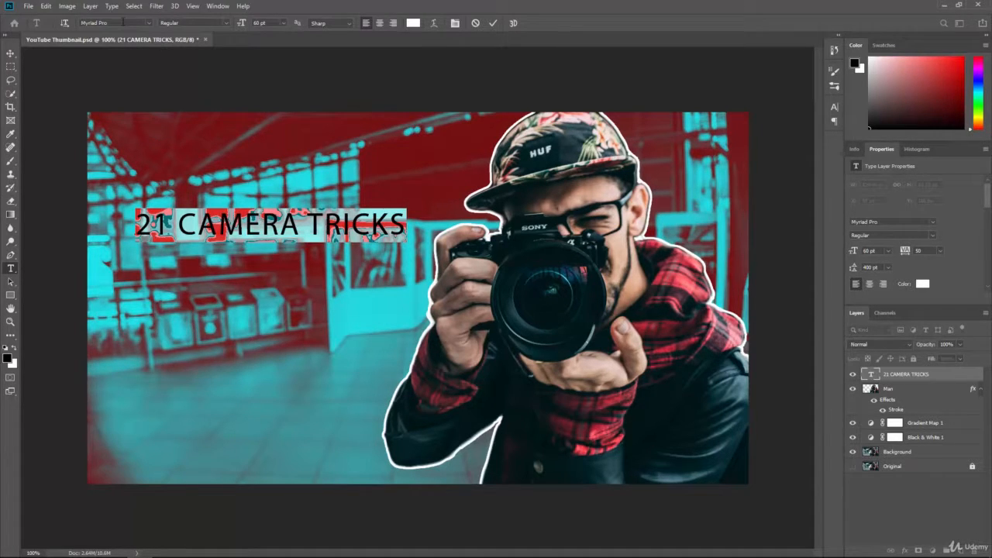
{"action": "left_click", "coordinate": [149, 23]}
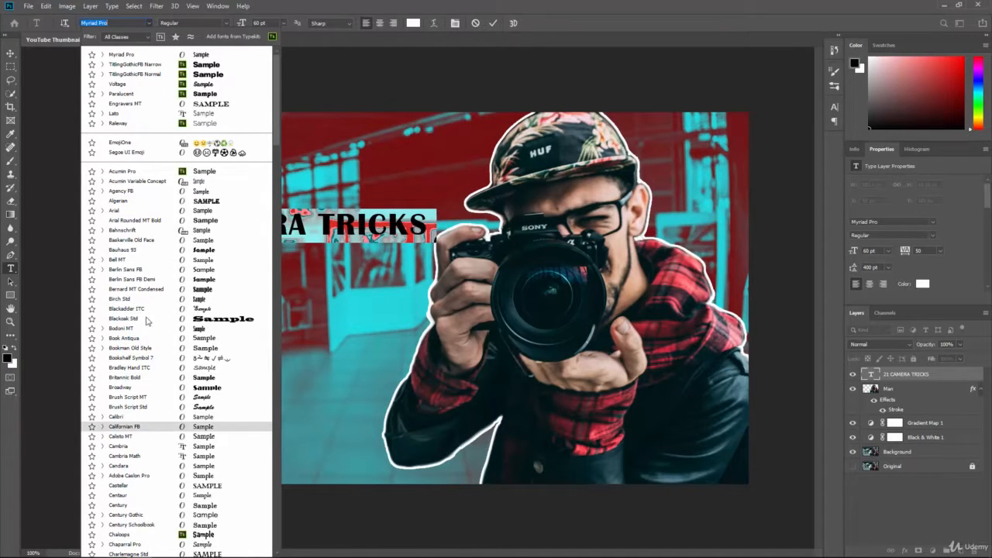
{"action": "left_click", "coordinate": [273, 6]}
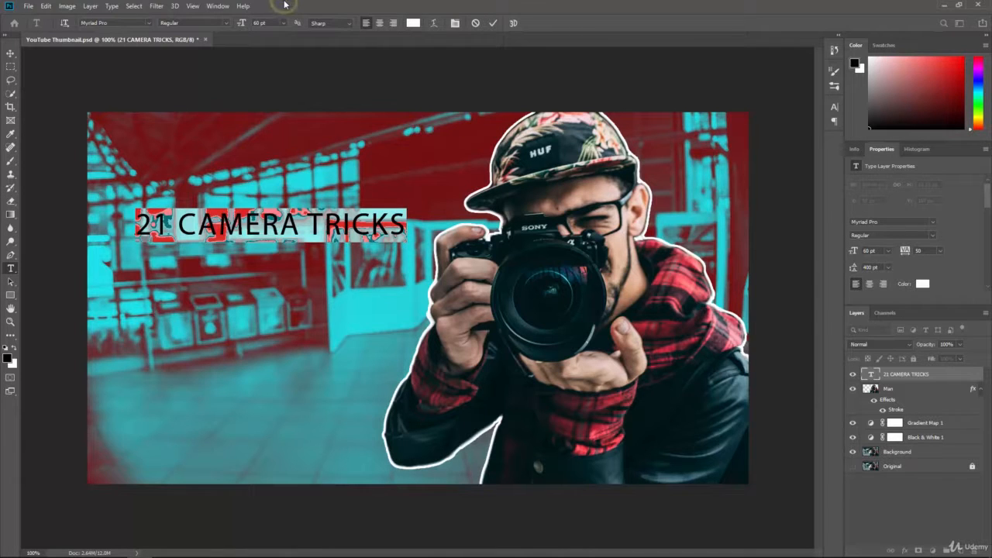
{"action": "left_click", "coordinate": [11, 53]}
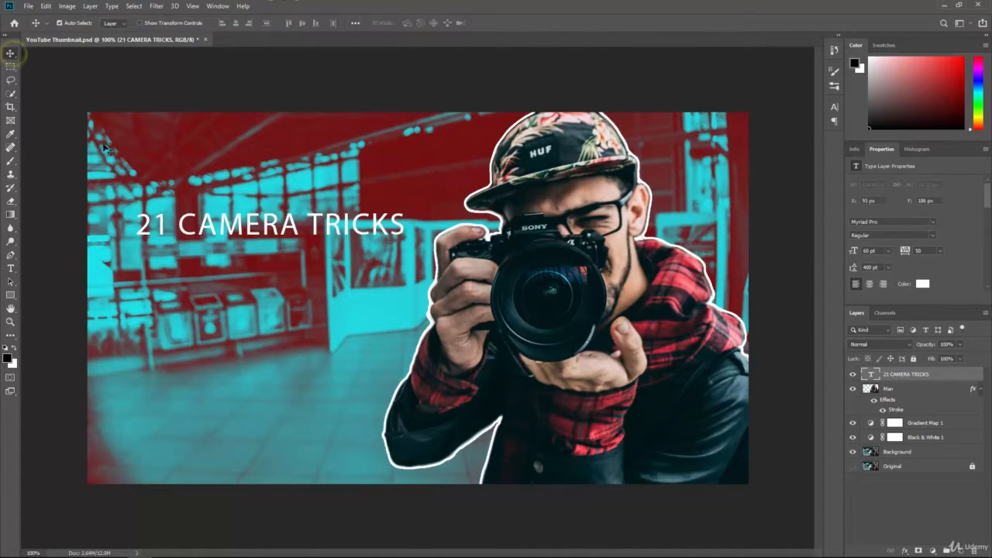
Step: Open the Adobe Fonts website through Add Fonts from Typekit and filter the font families to the heaviest weight
{"action": "left_click", "coordinate": [112, 6]}
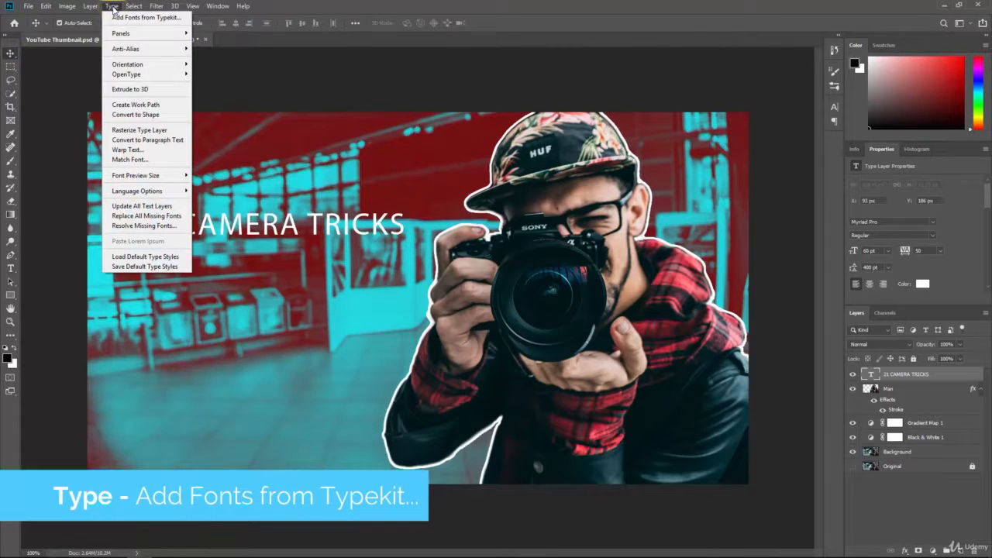
{"action": "left_click", "coordinate": [154, 18]}
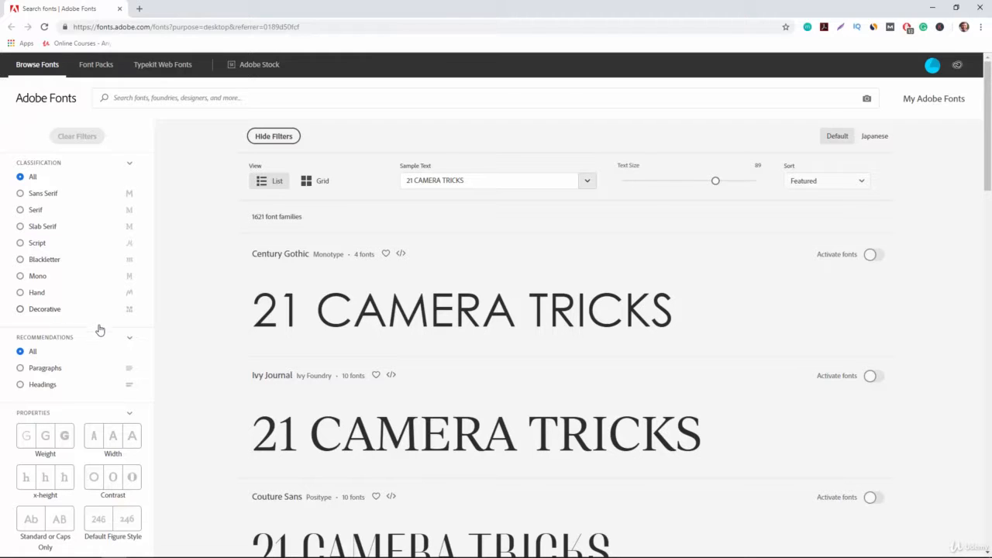
{"action": "scroll", "coordinate": [111, 334], "scroll_direction": "down", "scroll_amount": 1}
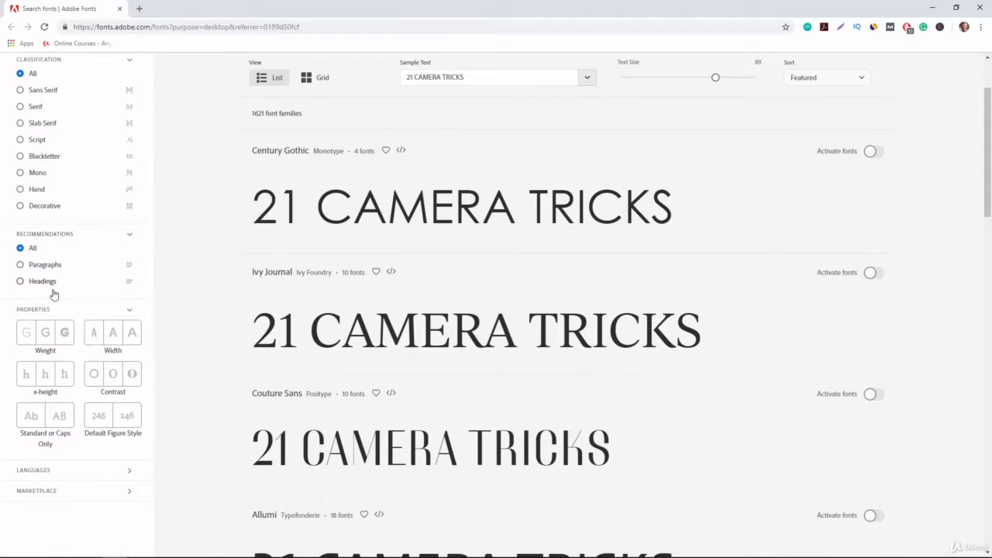
{"action": "scroll", "coordinate": [103, 267], "scroll_direction": "down", "scroll_amount": 1}
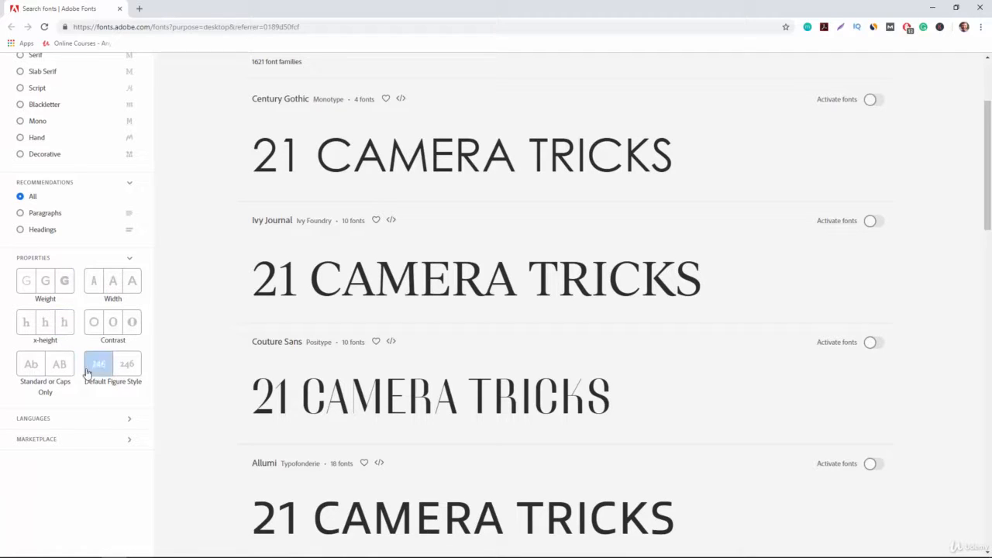
{"action": "scroll", "coordinate": [152, 320], "scroll_direction": "up", "scroll_amount": 2}
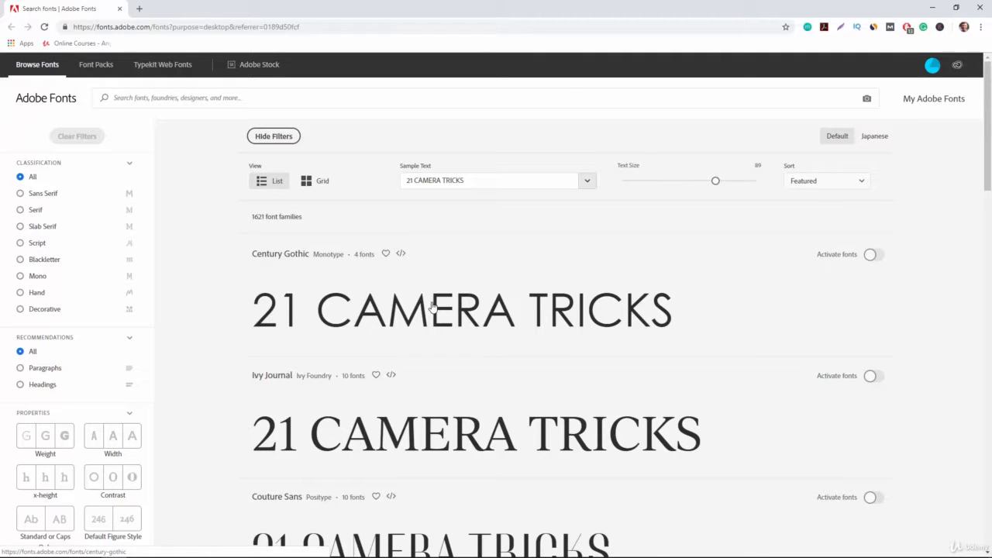
{"action": "left_click", "coordinate": [63, 437]}
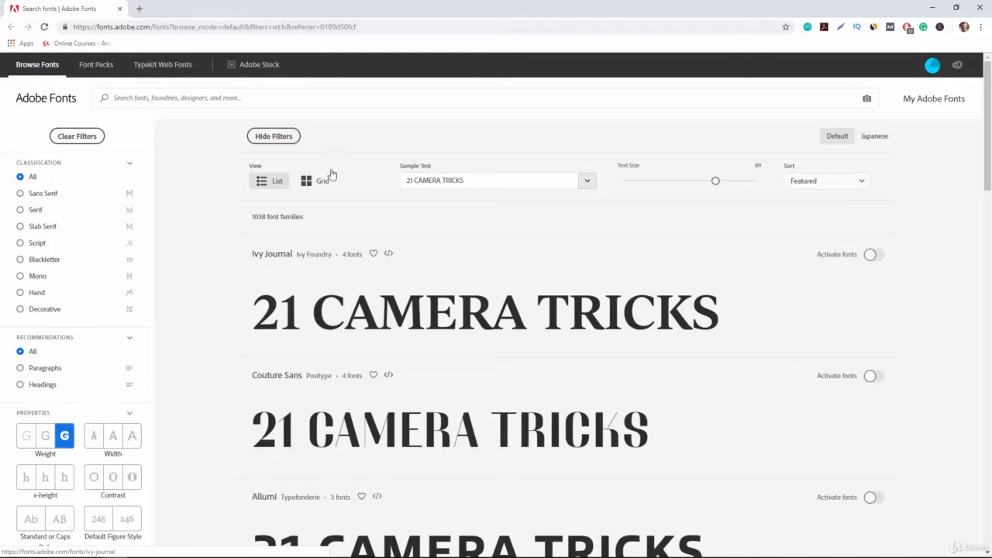
Step: Search Adobe Fonts for "century", review the Century Gothic family's styles, and return to the filtered font list
{"action": "left_click", "coordinate": [240, 99]}
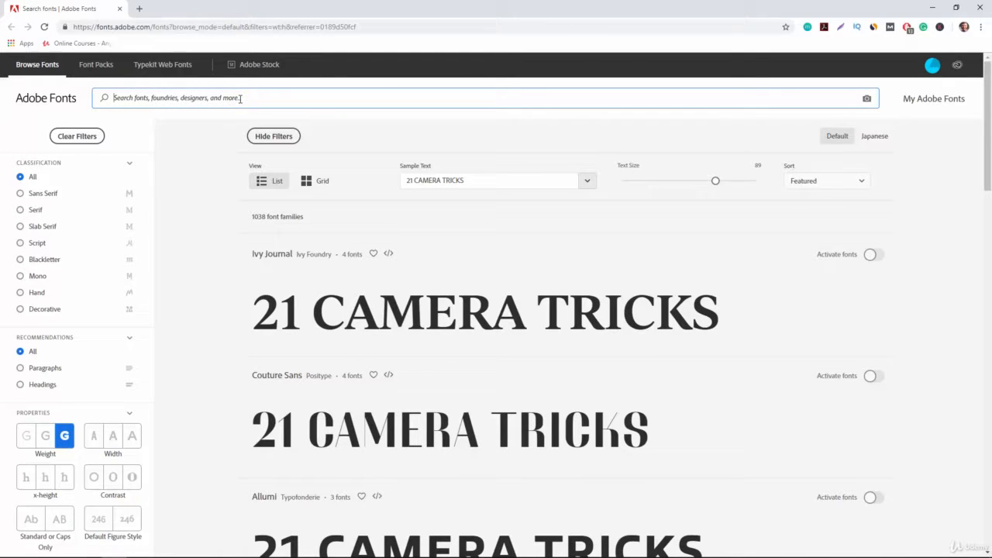
{"action": "type", "text": "century"}
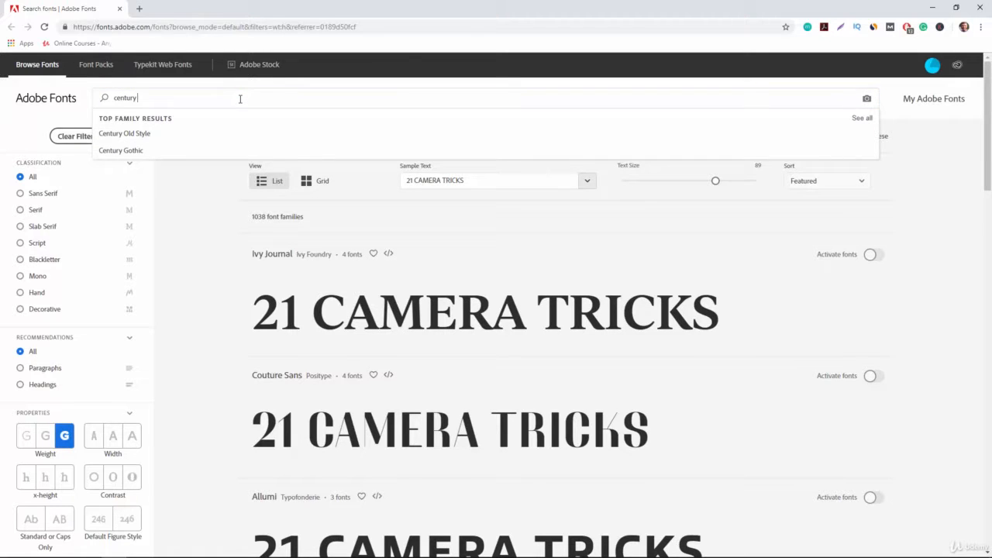
{"action": "left_click", "coordinate": [136, 150]}
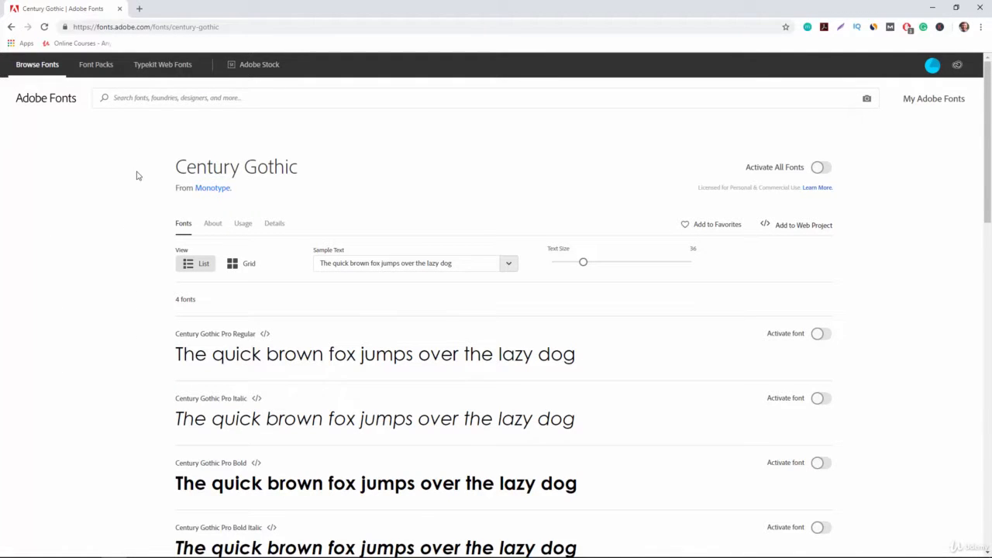
{"action": "scroll", "coordinate": [145, 271], "scroll_direction": "down", "scroll_amount": 2}
{"action": "scroll", "coordinate": [144, 271], "scroll_direction": "down", "scroll_amount": 2}
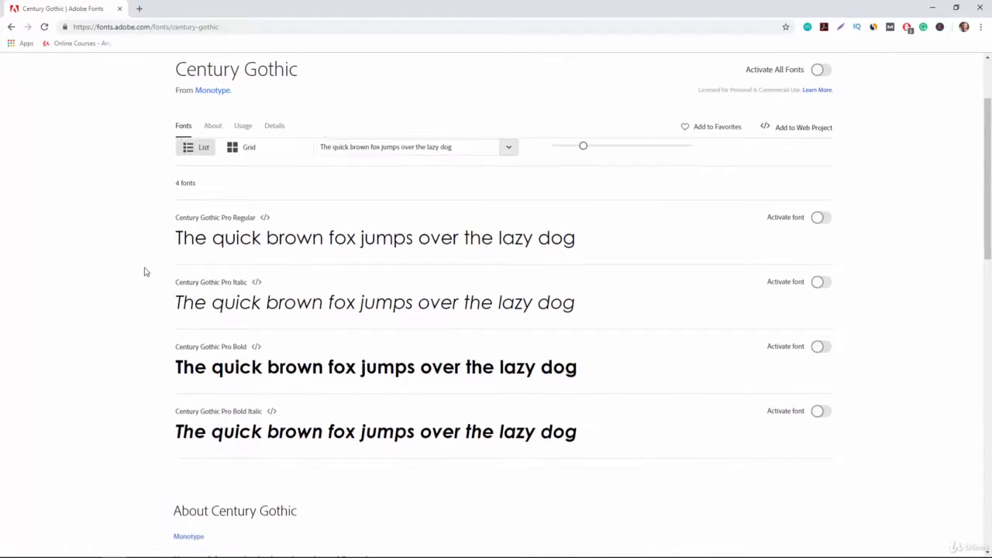
{"action": "scroll", "coordinate": [144, 271], "scroll_direction": "up", "scroll_amount": 2}
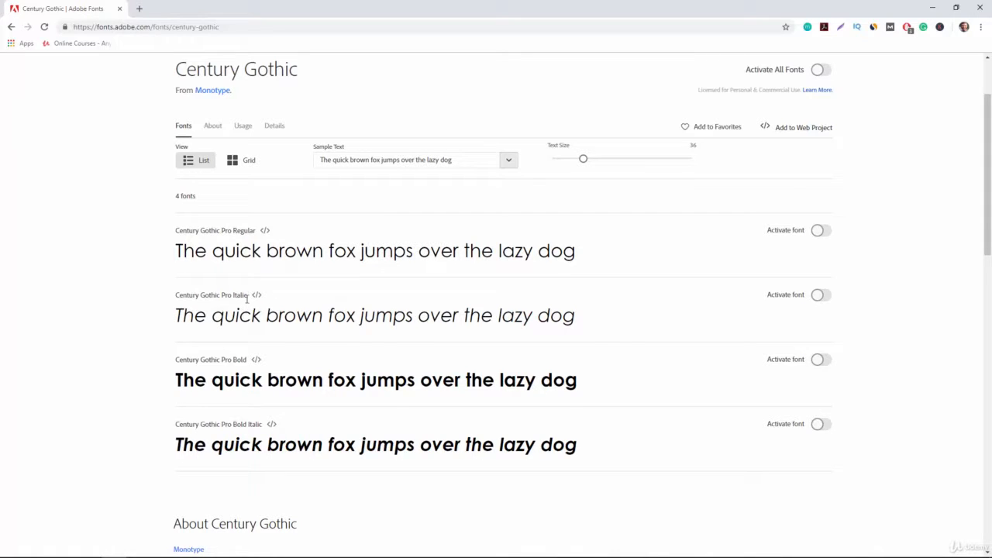
{"action": "scroll", "coordinate": [247, 299], "scroll_direction": "up", "scroll_amount": 2}
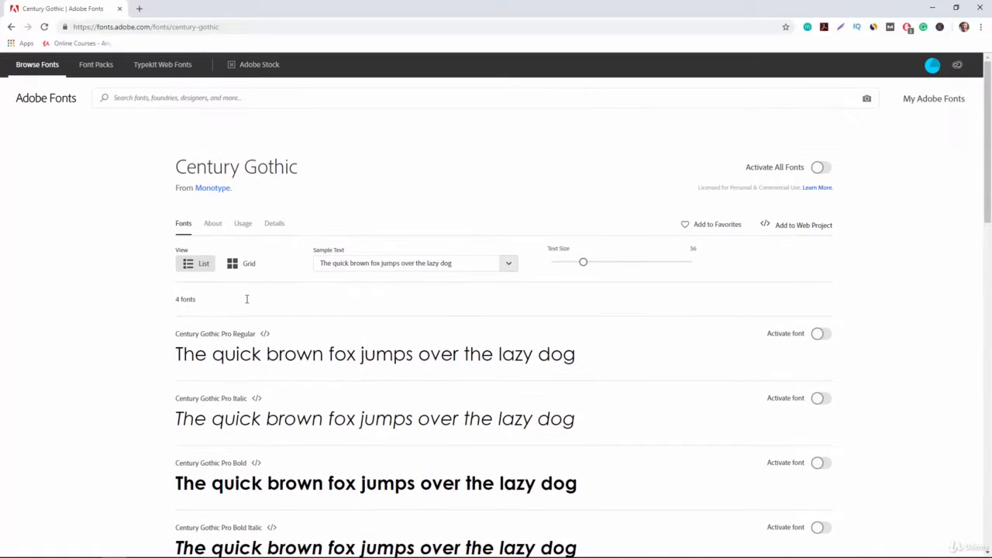
{"action": "left_click", "coordinate": [11, 27]}
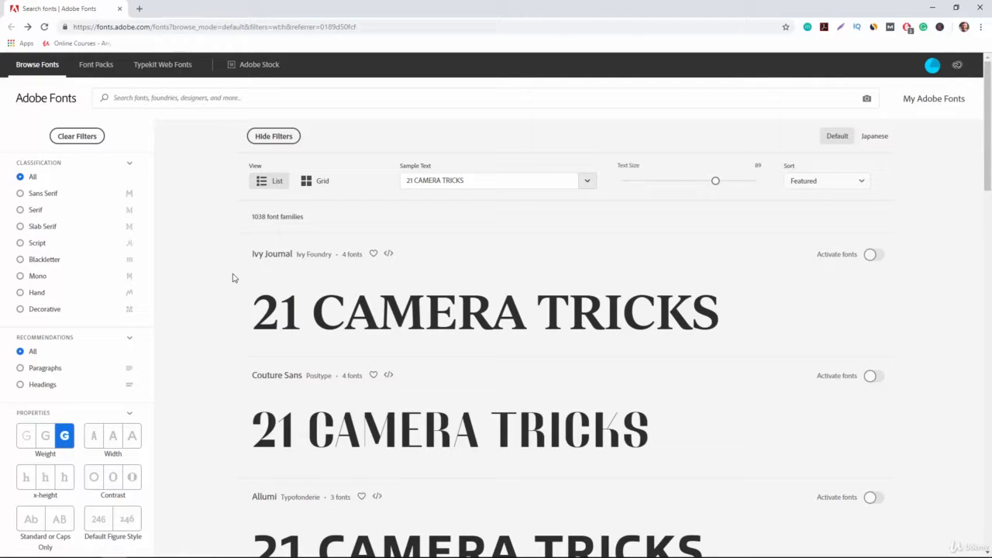
Step: Narrow the font list to the Sans Serif classification and fonts recommended for Headings
{"action": "left_click", "coordinate": [21, 195]}
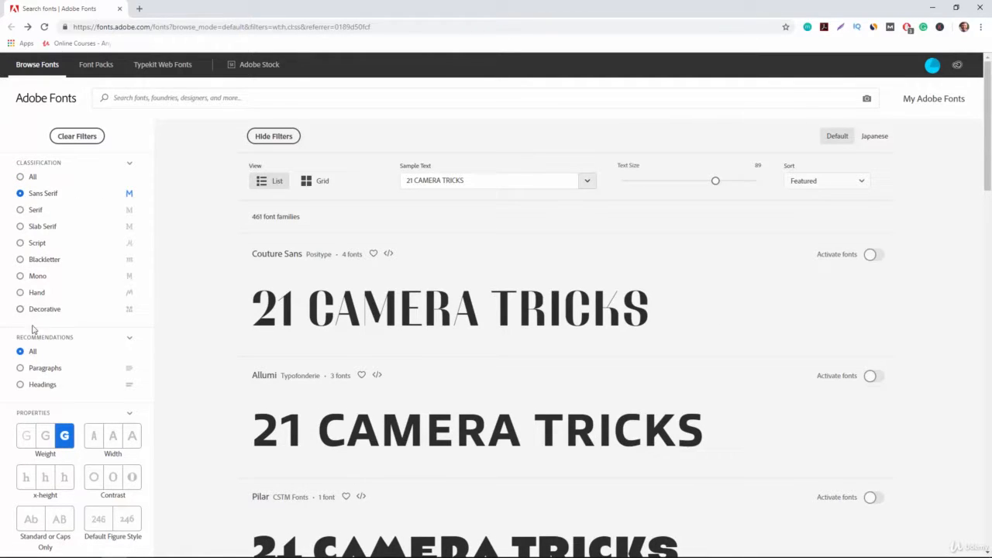
{"action": "left_click", "coordinate": [18, 384]}
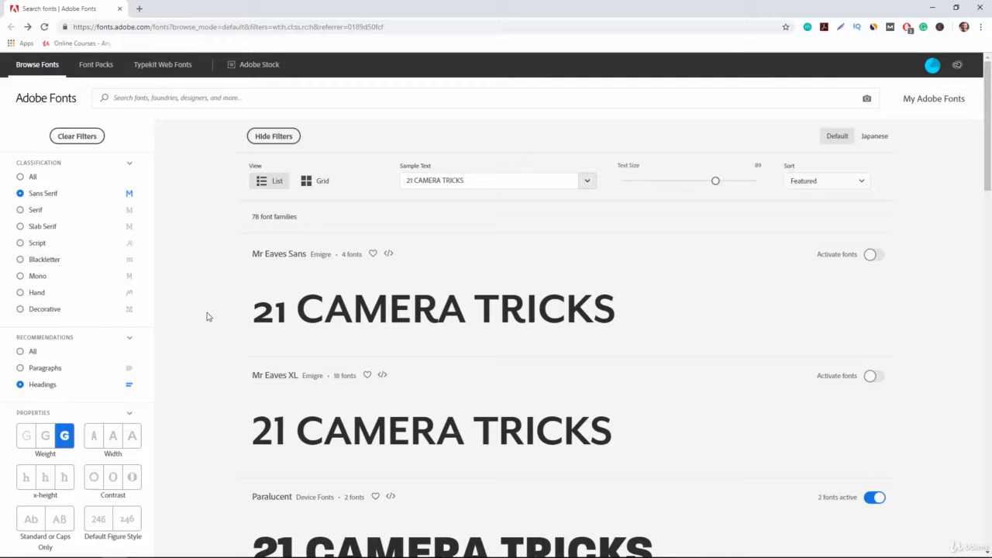
Step: Look through the filtered sans serif heading fonts on Adobe Fonts for one that suits the "21 CAMERA TRICKS" title
{"action": "scroll", "coordinate": [207, 316], "scroll_direction": "down", "scroll_amount": 1}
{"action": "scroll", "coordinate": [207, 317], "scroll_direction": "down", "scroll_amount": 2}
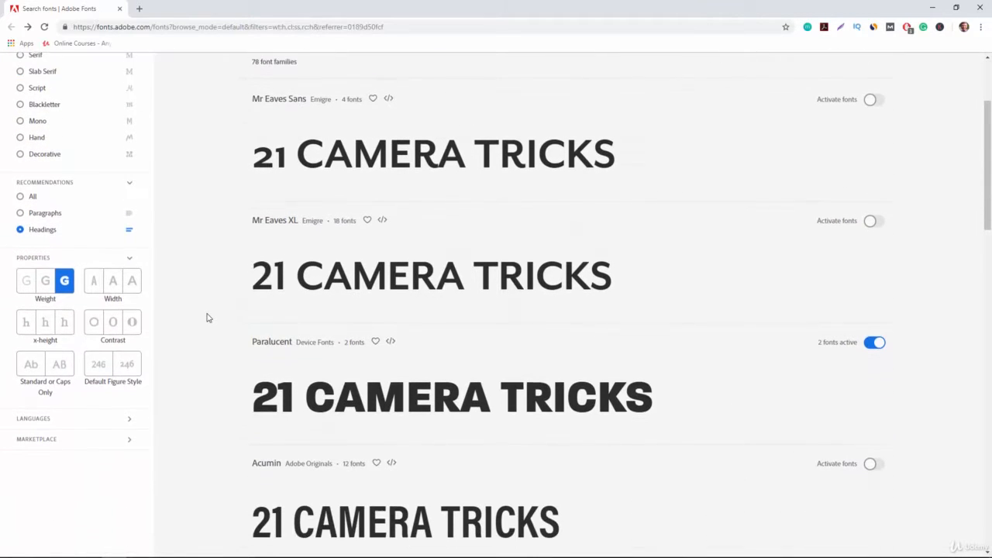
{"action": "scroll", "coordinate": [207, 317], "scroll_direction": "down", "scroll_amount": 1}
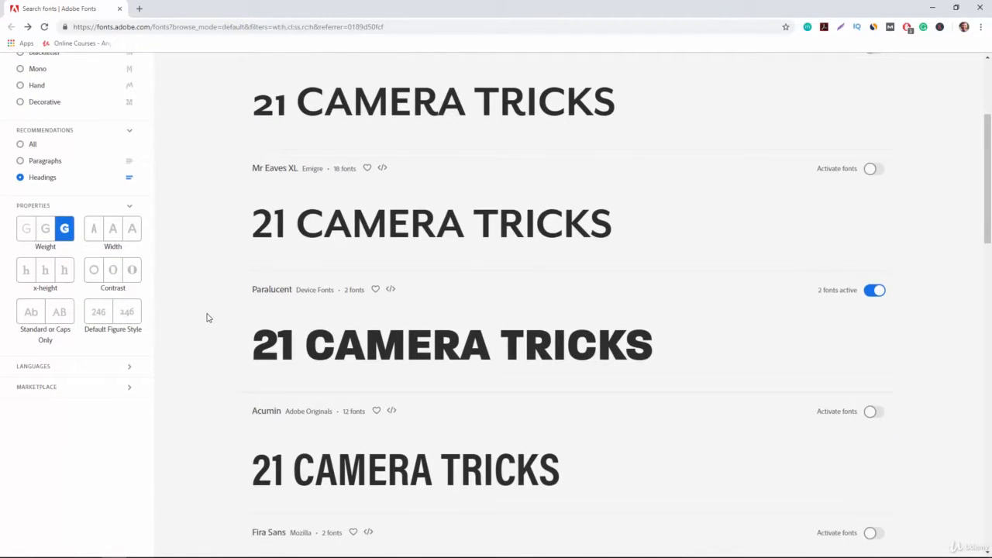
{"action": "scroll", "coordinate": [207, 317], "scroll_direction": "down", "scroll_amount": 1}
{"action": "scroll", "coordinate": [207, 317], "scroll_direction": "down", "scroll_amount": 4}
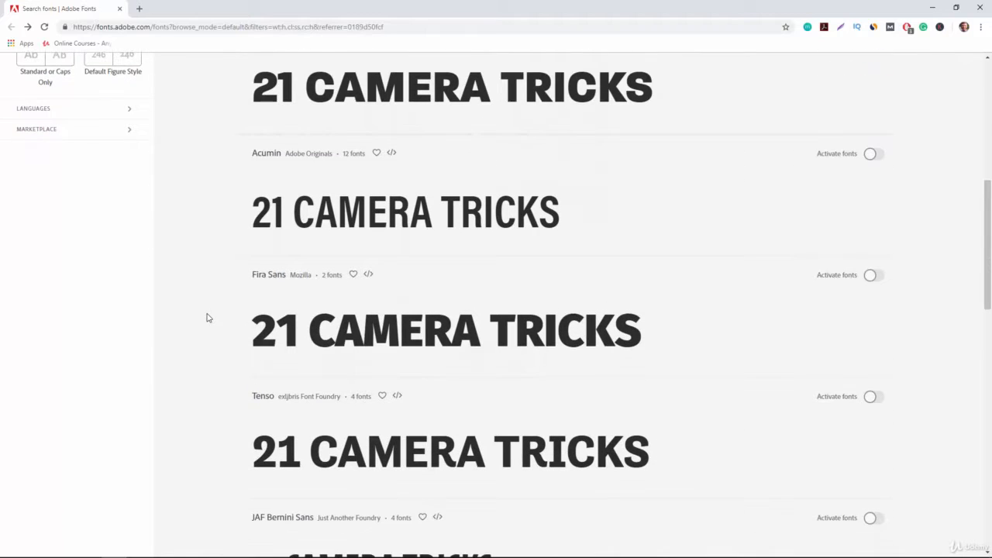
{"action": "scroll", "coordinate": [207, 317], "scroll_direction": "down", "scroll_amount": 2}
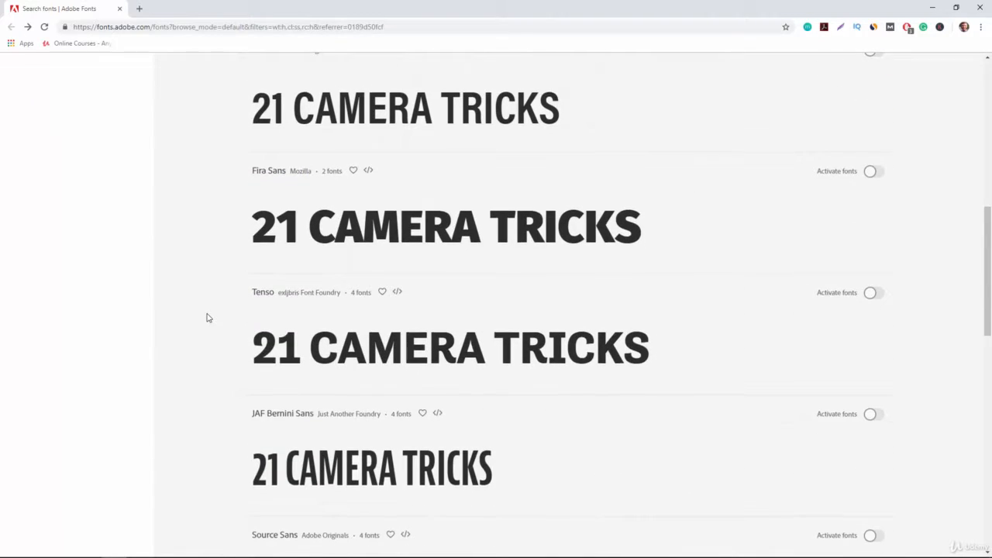
{"action": "scroll", "coordinate": [206, 317], "scroll_direction": "down", "scroll_amount": 2}
{"action": "scroll", "coordinate": [207, 317], "scroll_direction": "down", "scroll_amount": 2}
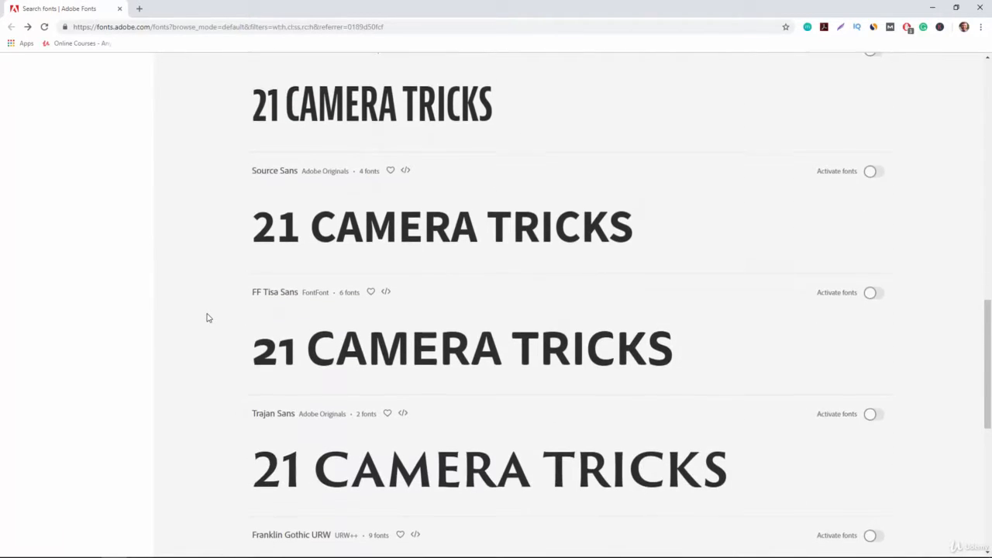
{"action": "scroll", "coordinate": [207, 317], "scroll_direction": "down", "scroll_amount": 2}
Step: Activate the Mr Eaves XL font family from the filtered list and dismiss the activation notice
{"action": "scroll", "coordinate": [207, 317], "scroll_direction": "up", "scroll_amount": 8}
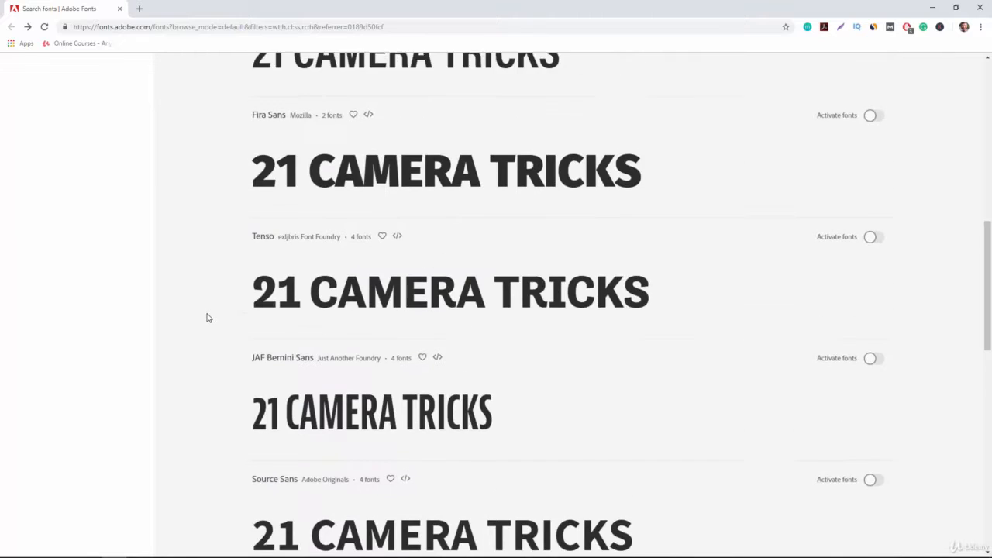
{"action": "scroll", "coordinate": [207, 317], "scroll_direction": "up", "scroll_amount": 5}
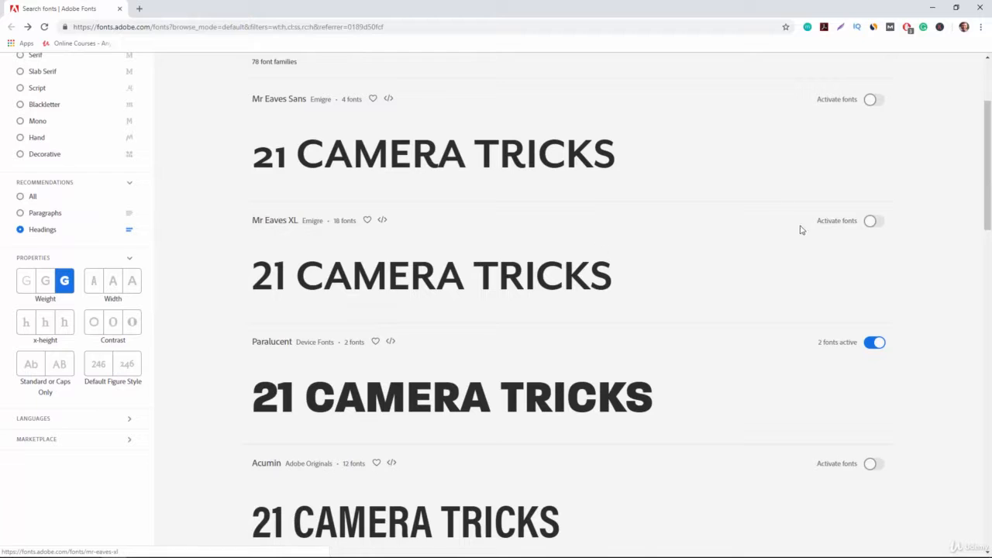
{"action": "left_click", "coordinate": [871, 221]}
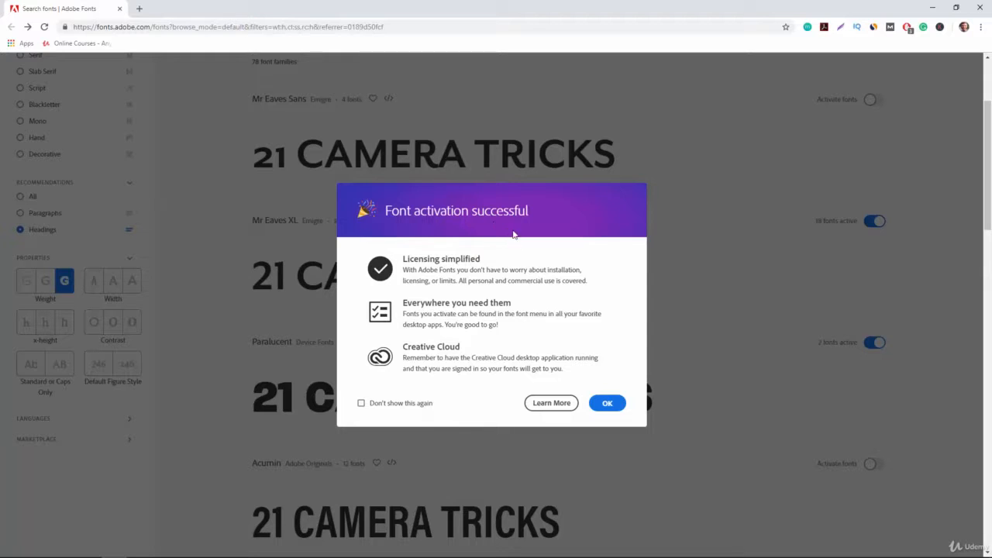
{"action": "left_click", "coordinate": [607, 403]}
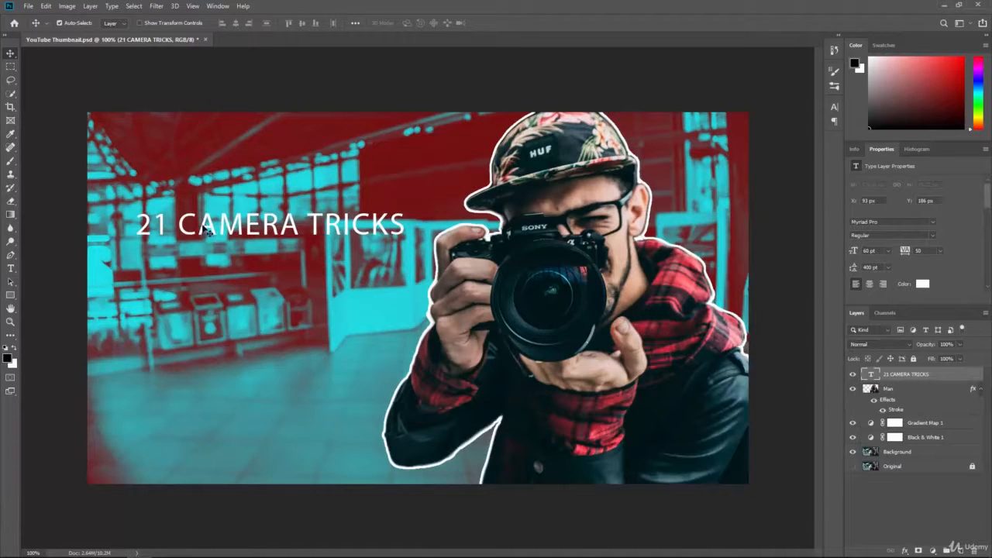
{"action": "left_click", "coordinate": [11, 268]}
{"action": "double_click", "coordinate": [195, 230]}
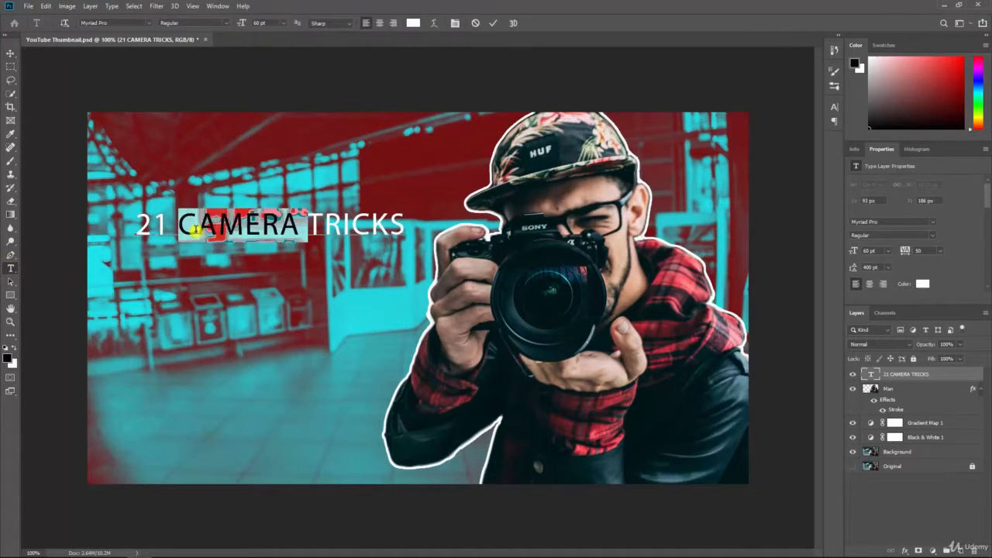
{"action": "key", "text": "ctrl+a"}
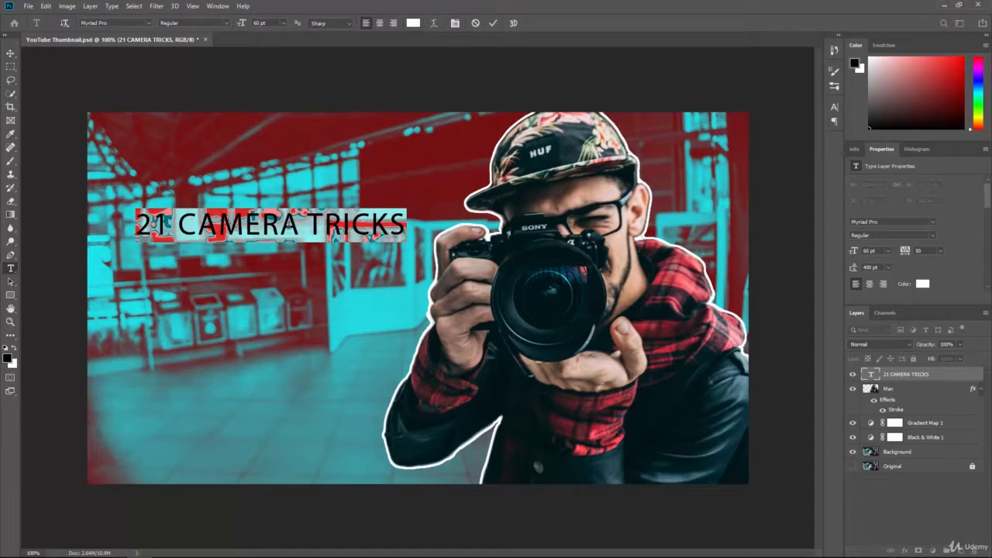
{"action": "left_click", "coordinate": [115, 23]}
{"action": "type", "text": "m"}
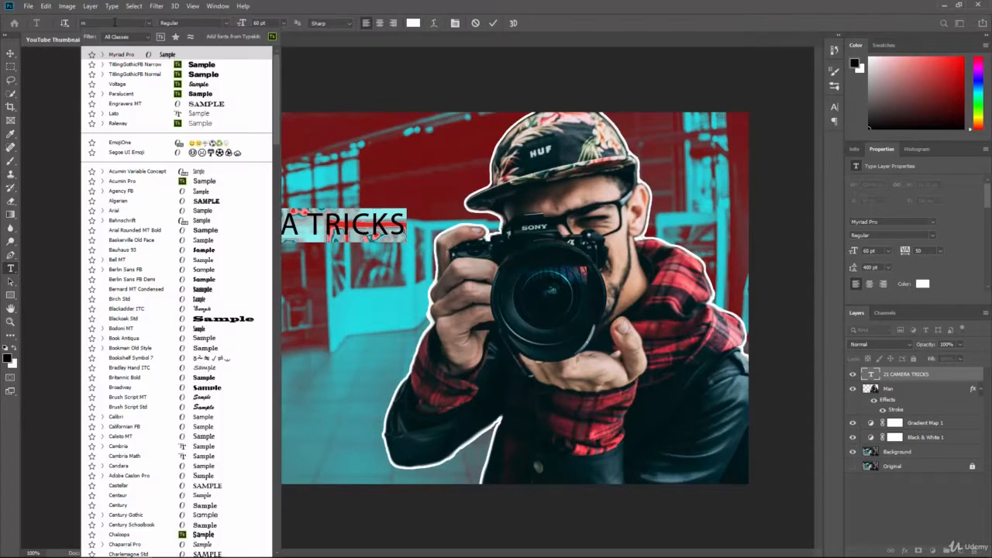
{"action": "type", "text": "r eaves"}
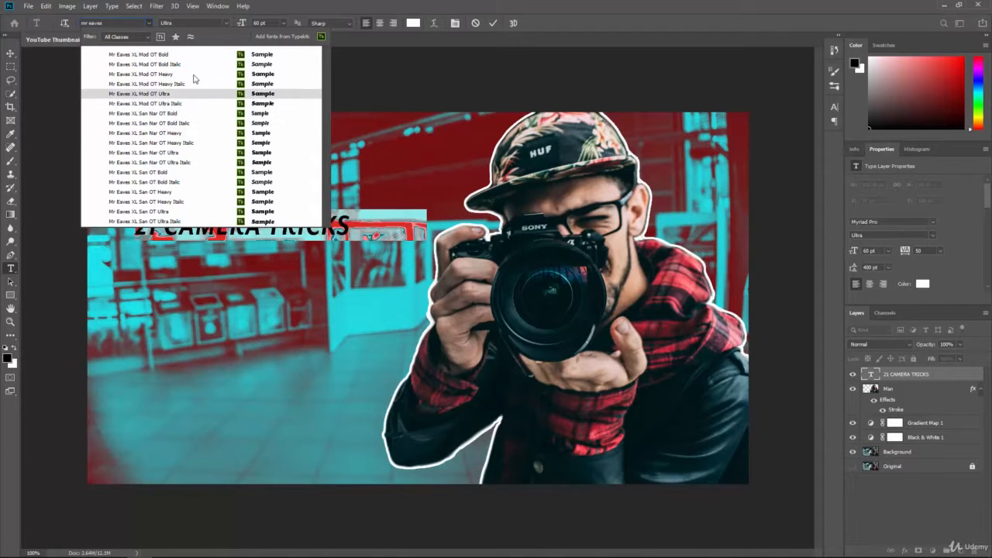
{"action": "left_click", "coordinate": [298, 2]}
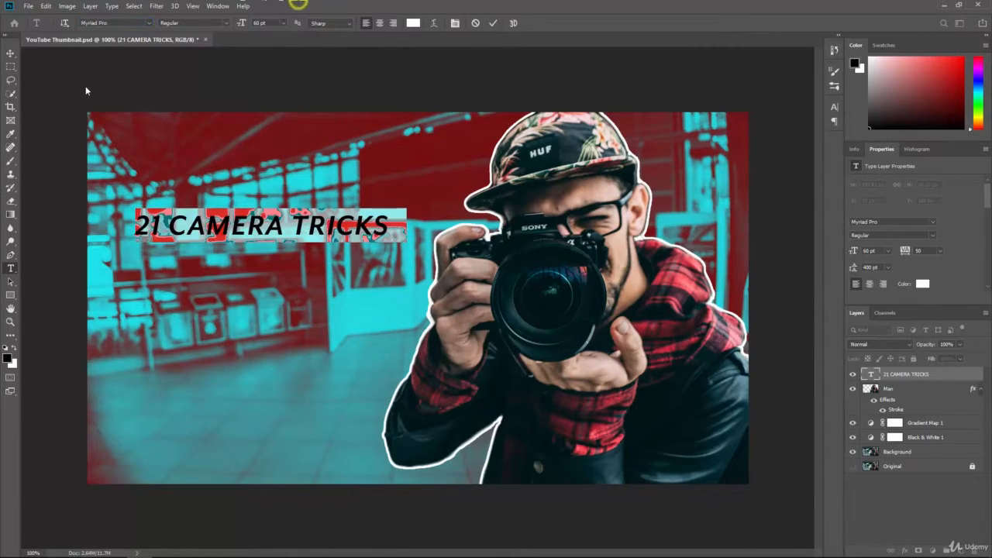
Step: Move the "21 CAMERA TRICKS" title down to about X 30 px, Y 467 px and set its font to Mr Eaves XL Mod OT Heavy
{"action": "left_click", "coordinate": [10, 53]}
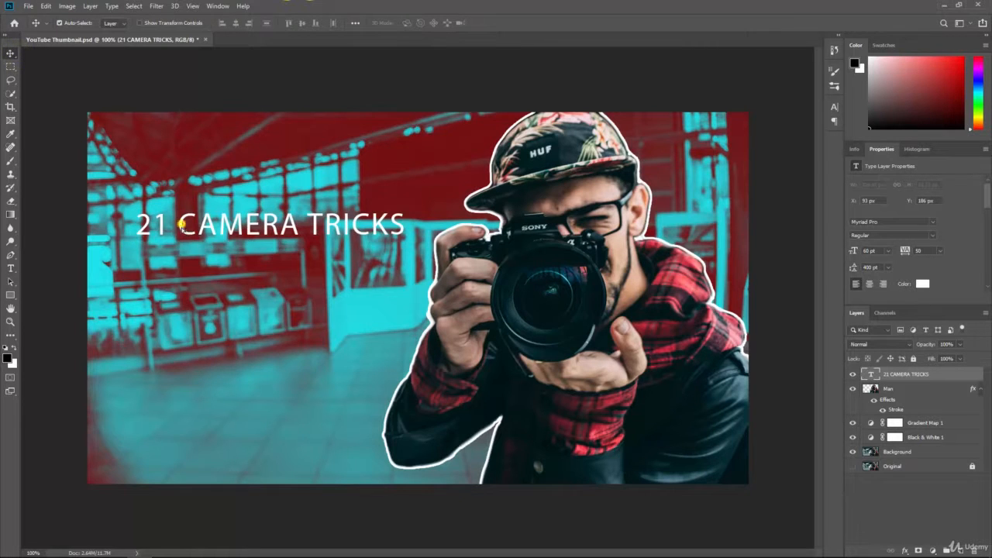
{"action": "left_click_drag", "start_coordinate": [180, 225], "coordinate": [148, 369]}
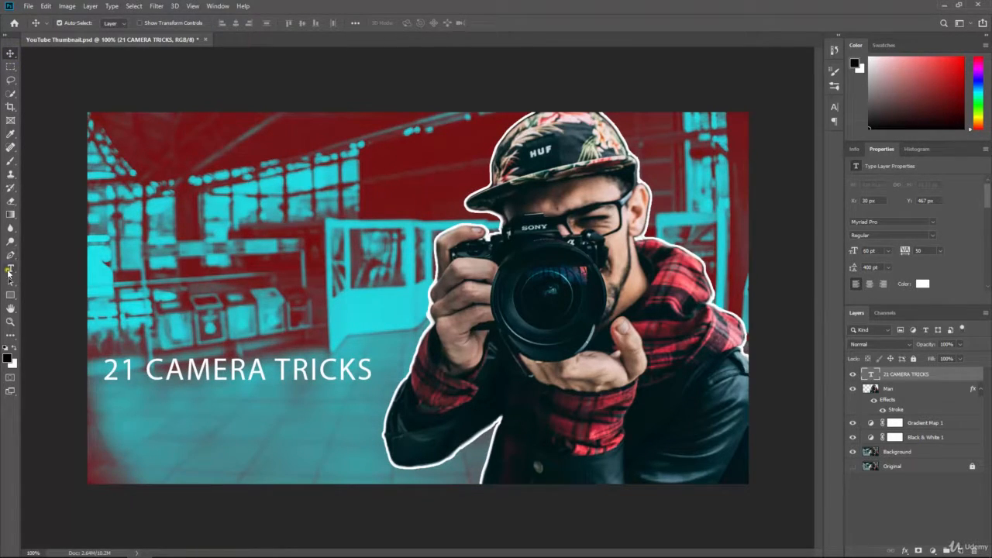
{"action": "left_click", "coordinate": [10, 268]}
{"action": "left_click", "coordinate": [184, 375]}
{"action": "triple_click", "coordinate": [184, 375]}
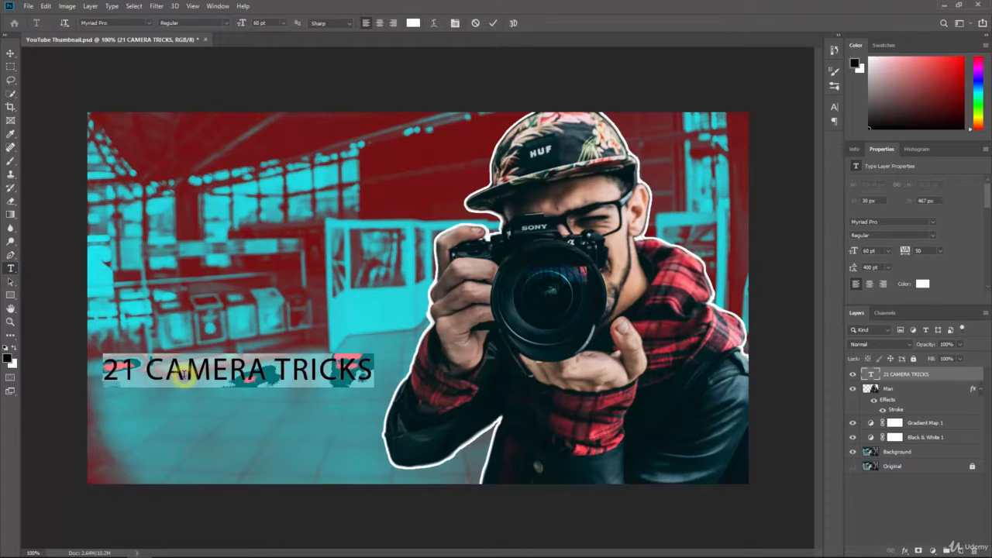
{"action": "left_click", "coordinate": [124, 22]}
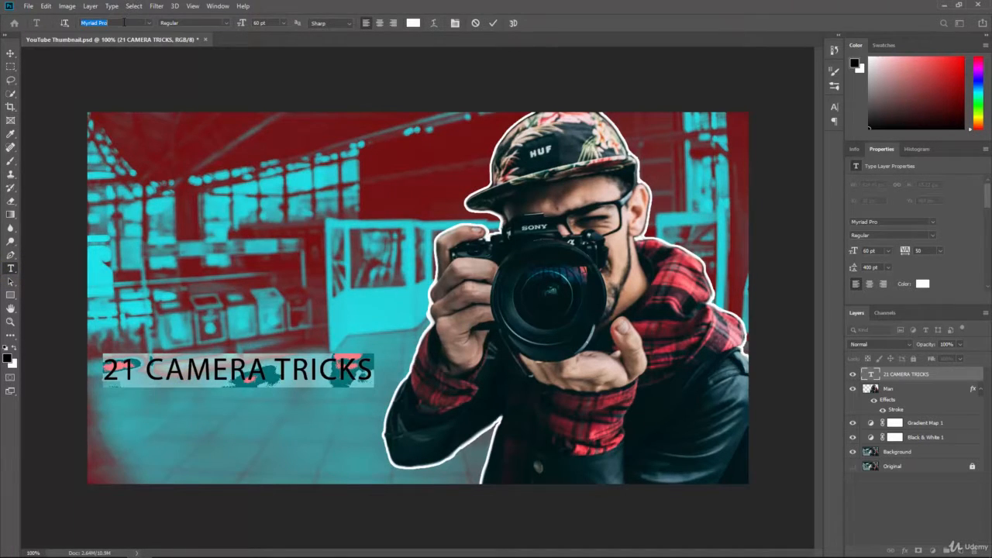
{"action": "type", "text": "mr eaves"}
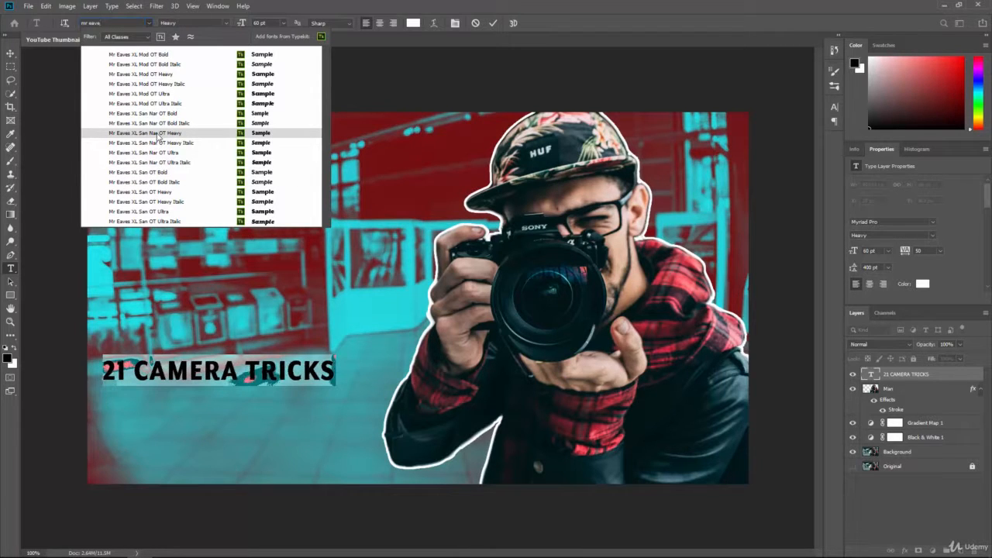
{"action": "left_click", "coordinate": [180, 74]}
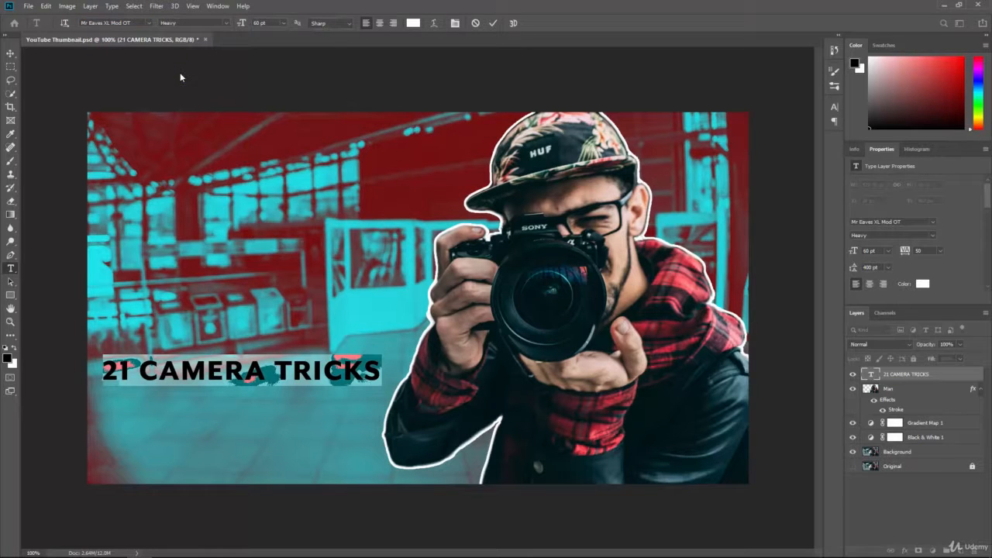
Step: Move the title up to about X 56 px, Y 246 px and add a separate text line "for perfect photos" below it
{"action": "left_click", "coordinate": [11, 53]}
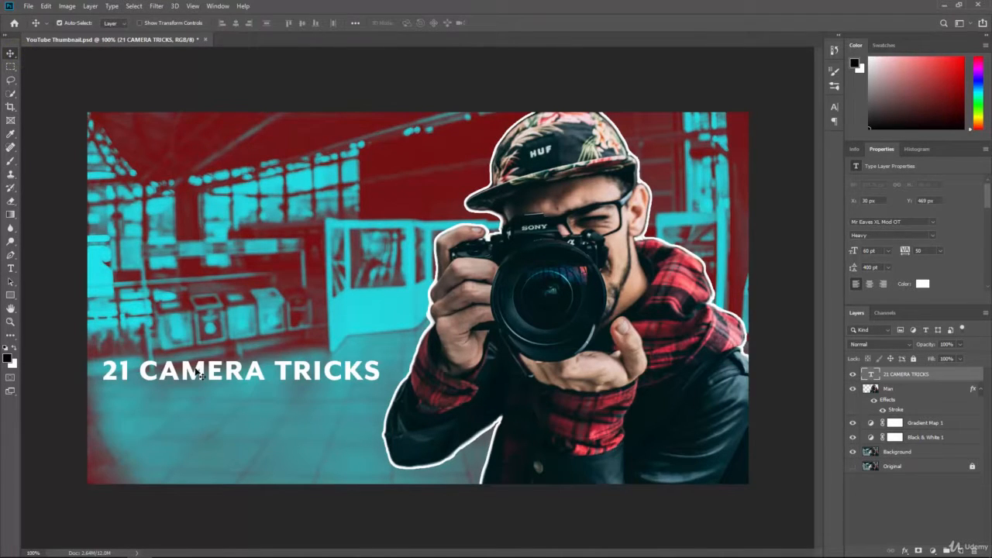
{"action": "left_click_drag", "start_coordinate": [195, 378], "coordinate": [208, 264]}
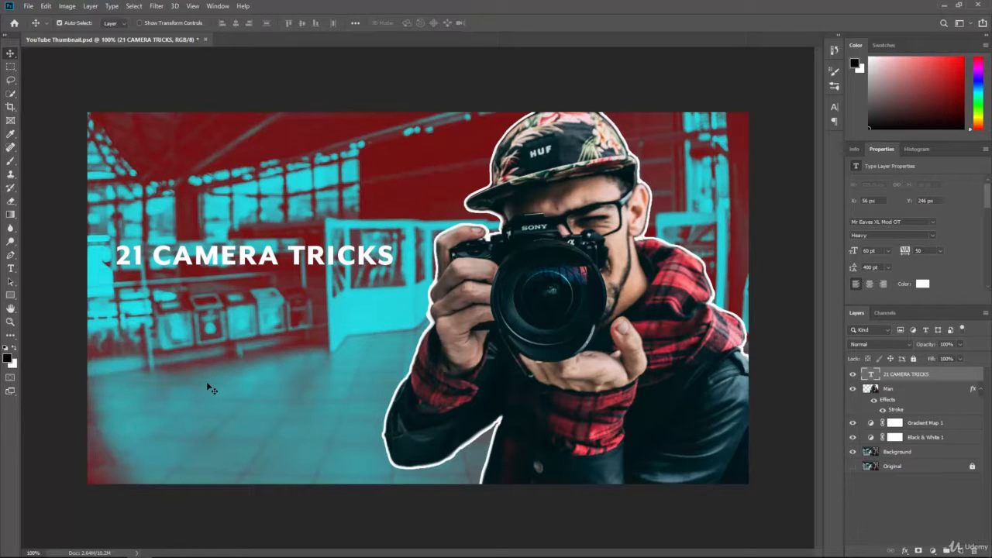
{"action": "left_click", "coordinate": [11, 268]}
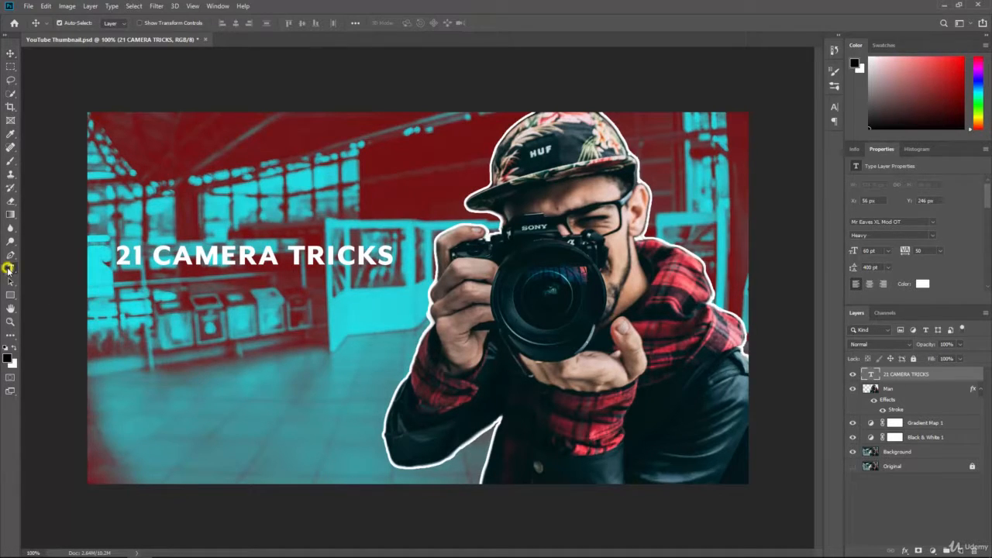
{"action": "left_click", "coordinate": [136, 306]}
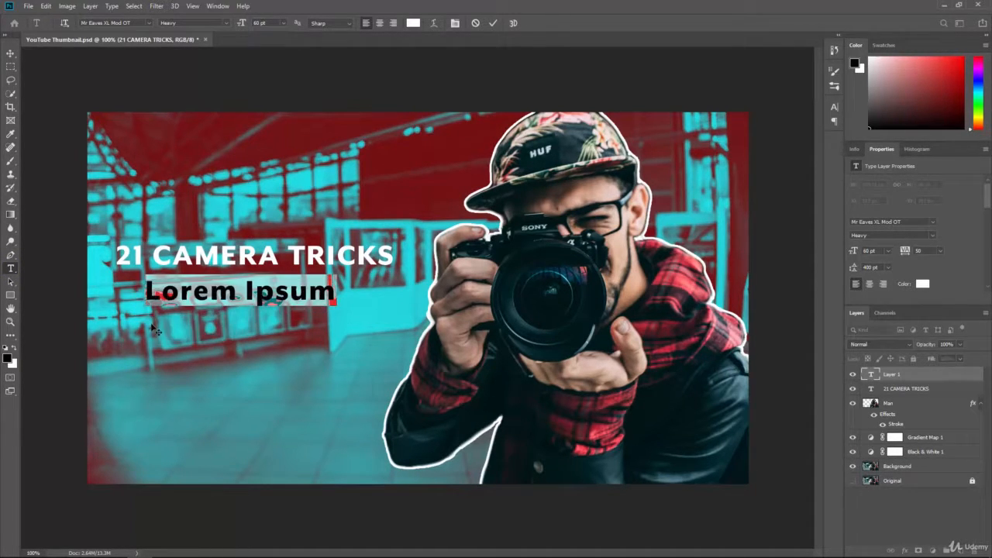
{"action": "type", "text": "for"}
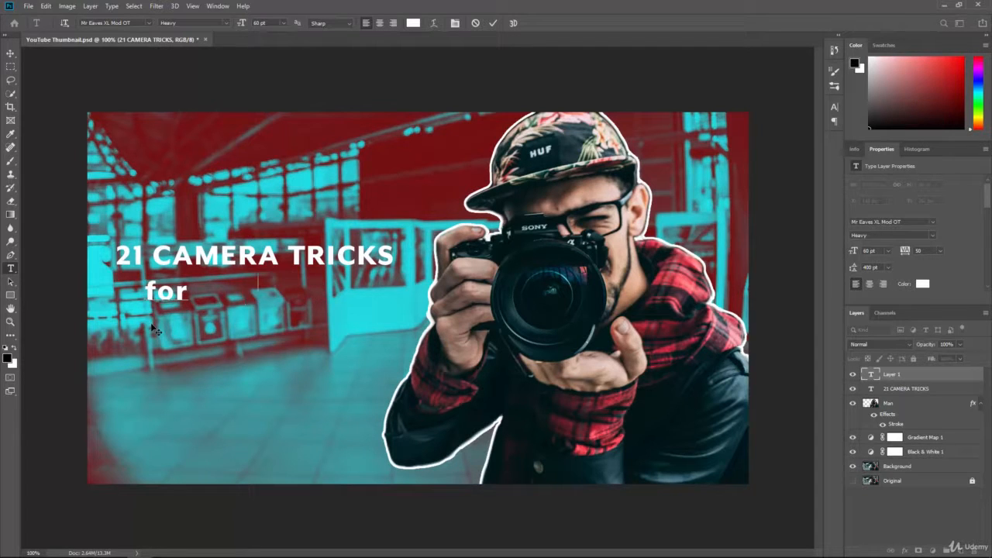
{"action": "type", "text": " perfect photos"}
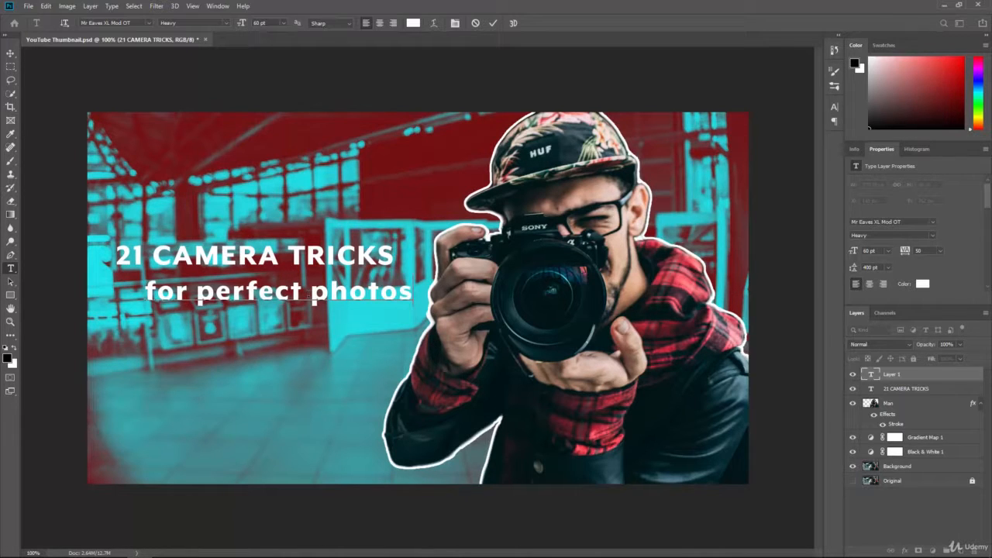
Step: Set the font of the "for perfect photos" line to Voltage Regular
{"action": "triple_click", "coordinate": [308, 295]}
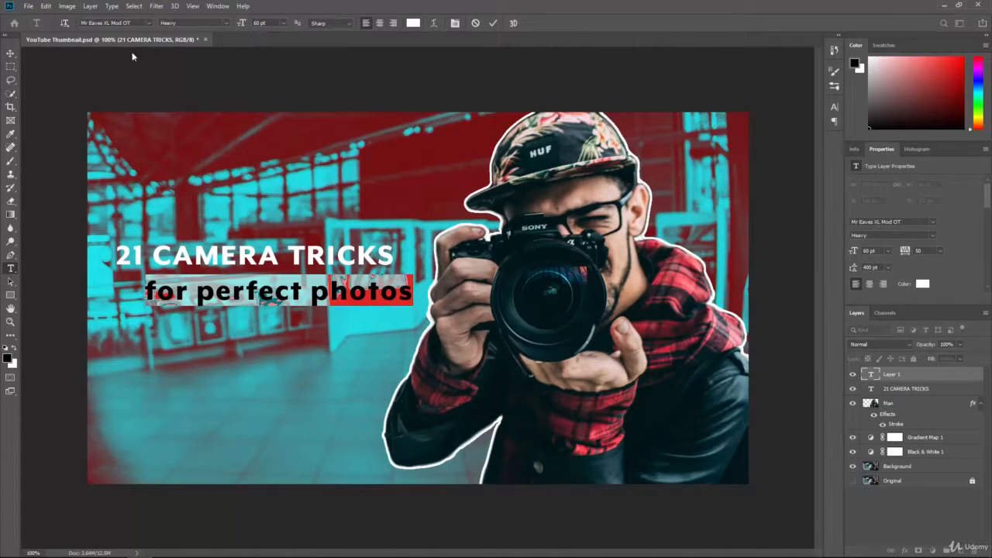
{"action": "left_click", "coordinate": [135, 23]}
{"action": "type", "text": "voltage"}
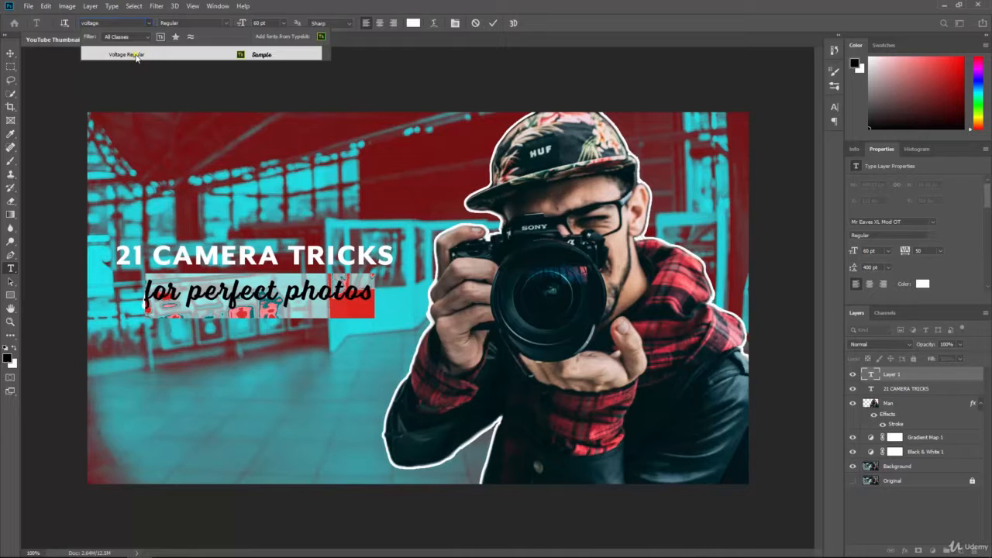
{"action": "left_click", "coordinate": [132, 54]}
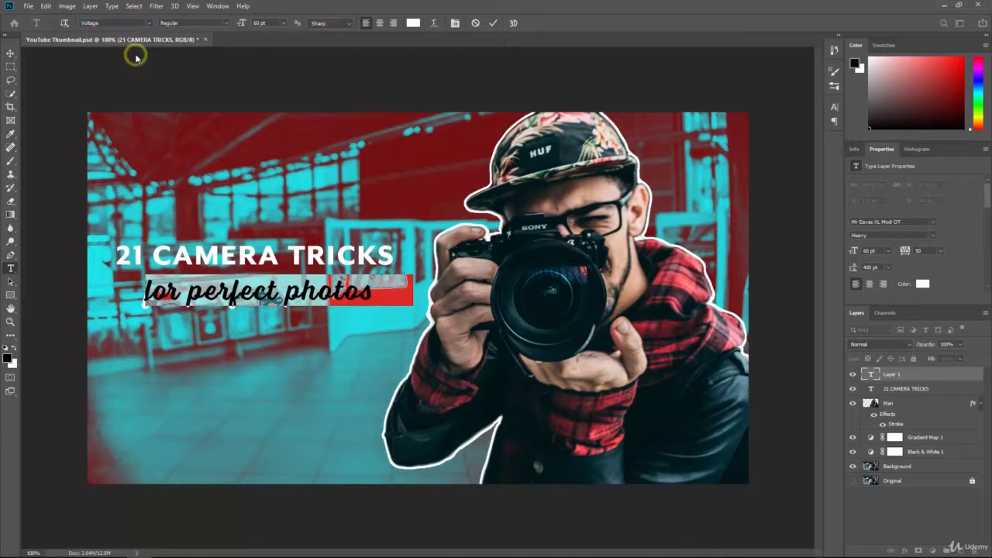
Step: Try the "for perfect photos" line above and directly under the title, and place it centred well below, at about X 102 px, Y 464 px
{"action": "left_click", "coordinate": [11, 53]}
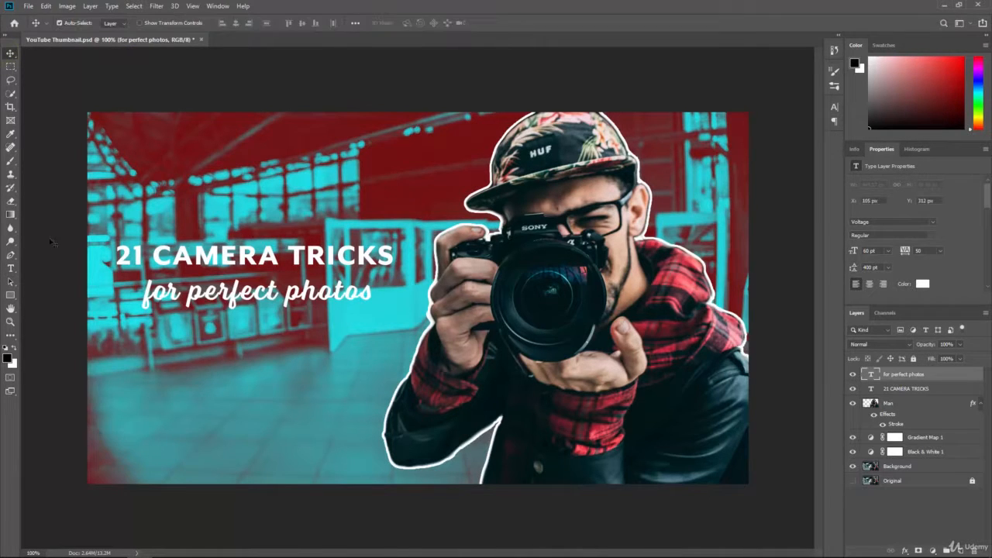
{"action": "left_click_drag", "start_coordinate": [157, 300], "coordinate": [141, 144]}
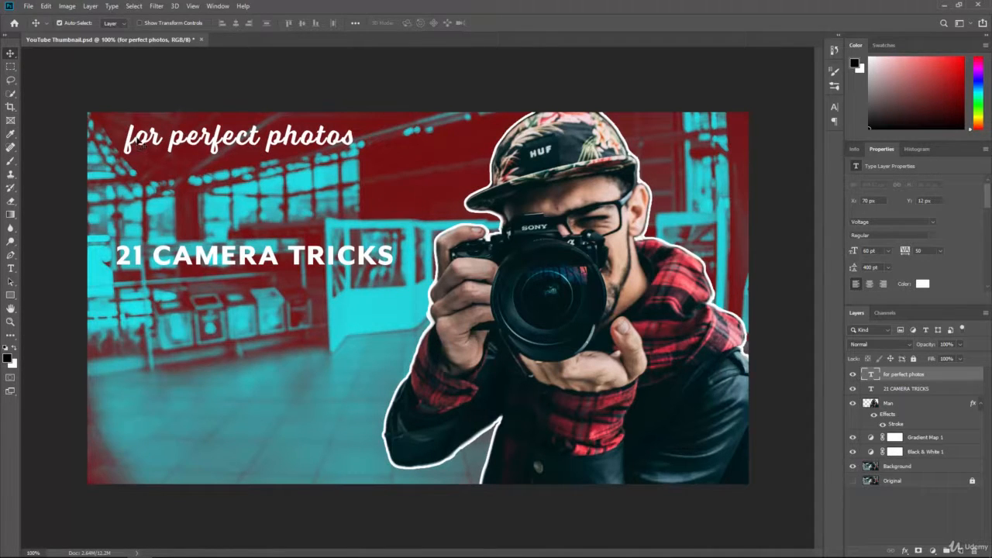
{"action": "left_click_drag", "start_coordinate": [141, 144], "coordinate": [126, 286]}
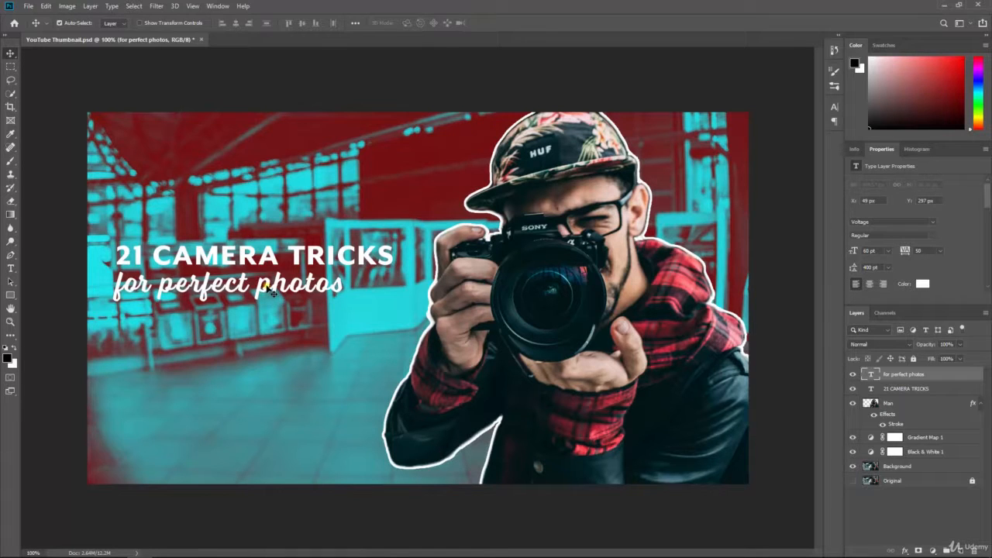
{"action": "left_click_drag", "start_coordinate": [270, 292], "coordinate": [295, 376]}
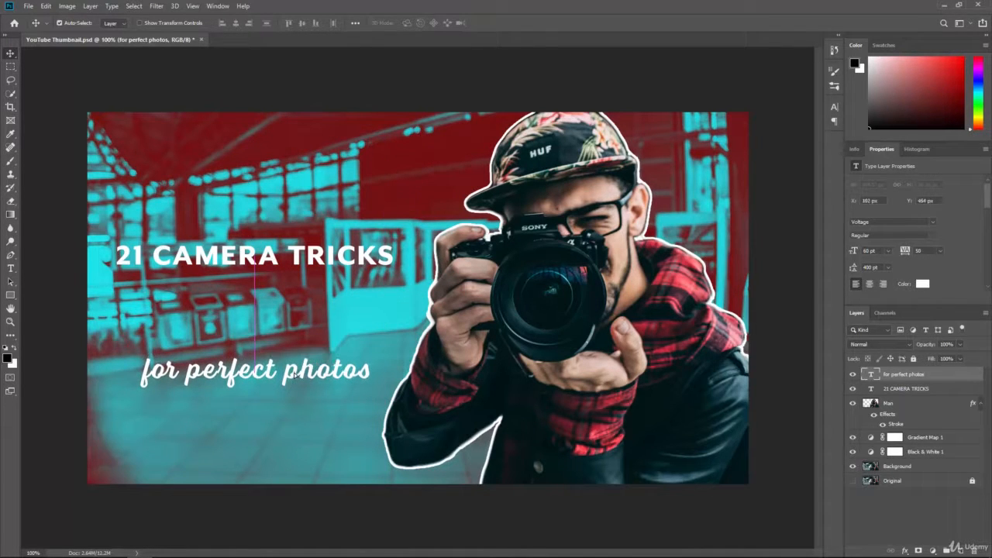
Step: Set the font size of the "for perfect photos" line to 72 pt
{"action": "left_click", "coordinate": [11, 268]}
{"action": "triple_click", "coordinate": [205, 378]}
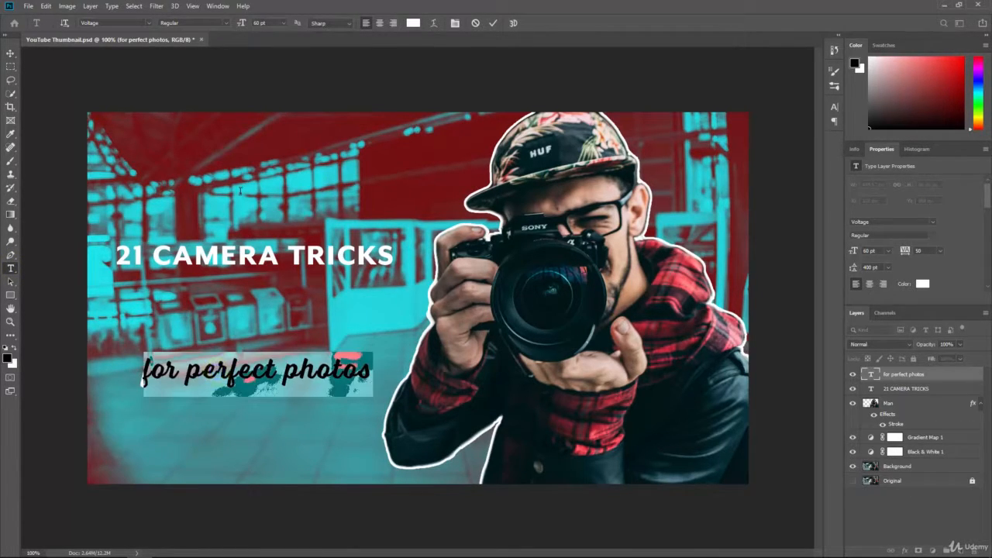
{"action": "left_click", "coordinate": [282, 24]}
{"action": "left_click", "coordinate": [273, 150]}
{"action": "left_click", "coordinate": [11, 52]}
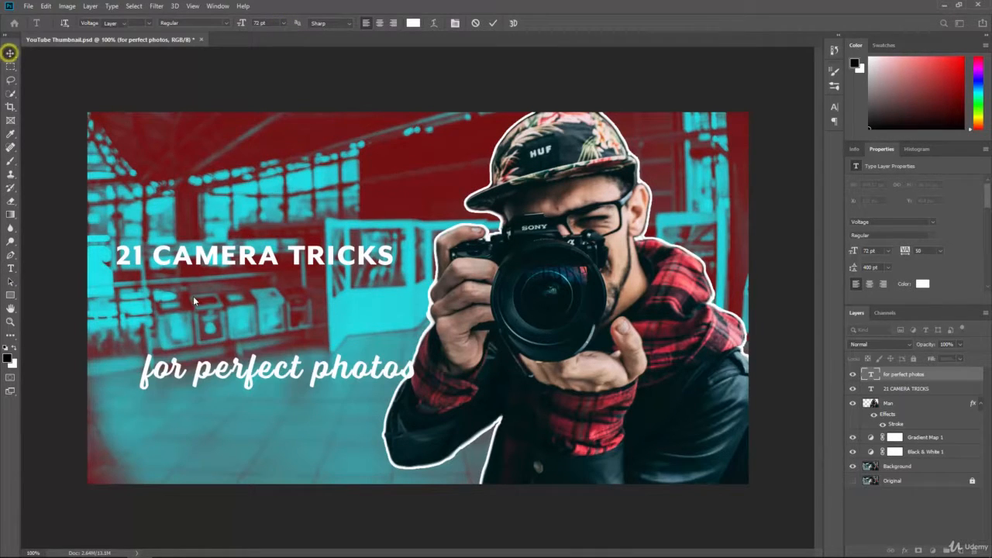
Step: Move the "for perfect photos" line to about X 48 px, Y 453 px and reorder the title layer above it
{"action": "left_click_drag", "start_coordinate": [200, 374], "coordinate": [171, 374]}
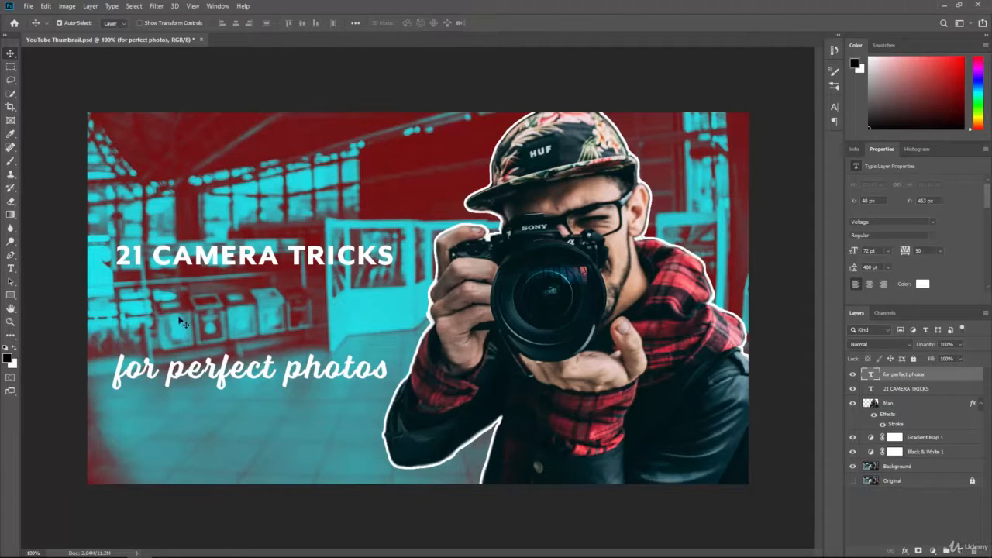
{"action": "left_click", "coordinate": [905, 390]}
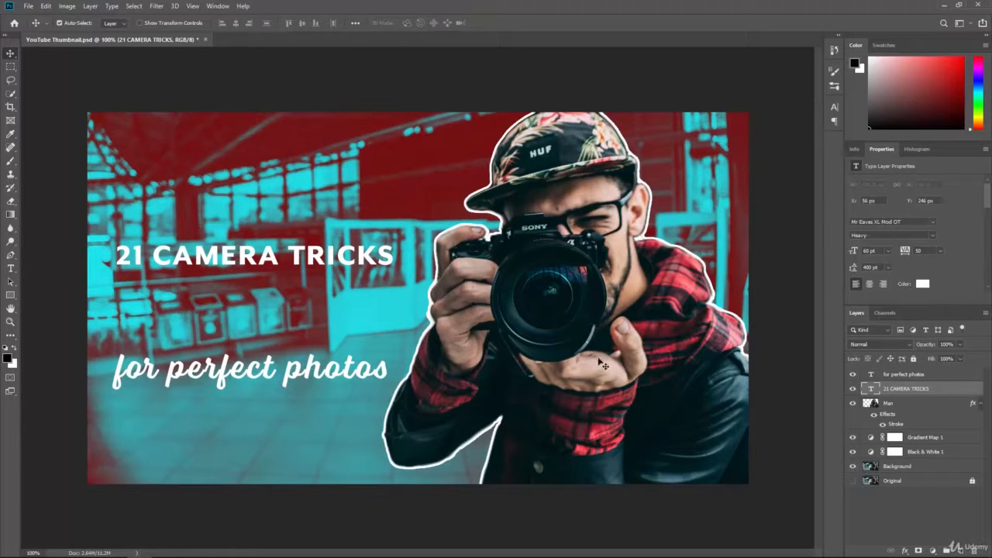
{"action": "left_click_drag", "start_coordinate": [899, 388], "coordinate": [899, 368]}
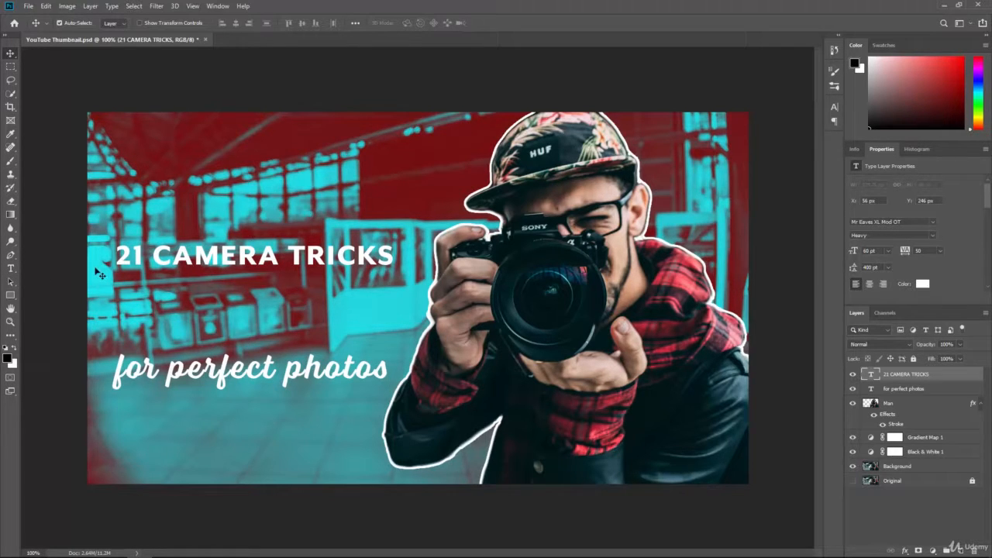
Step: Set the "21 CAMERA TRICKS" title's font size to 144 pt and move it up to about X 45 px, Y 134 px
{"action": "left_click", "coordinate": [10, 269]}
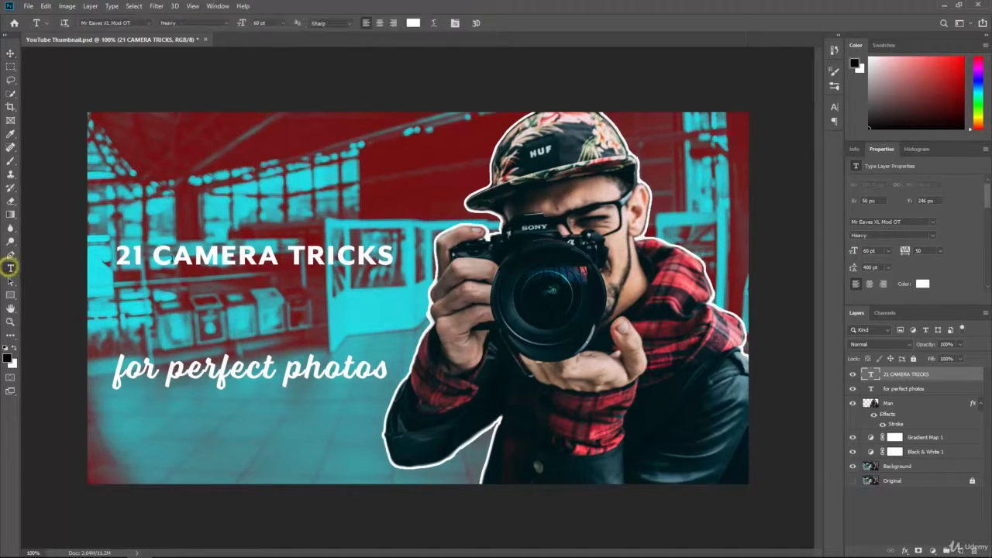
{"action": "double_click", "coordinate": [236, 255]}
{"action": "double_click", "coordinate": [307, 254]}
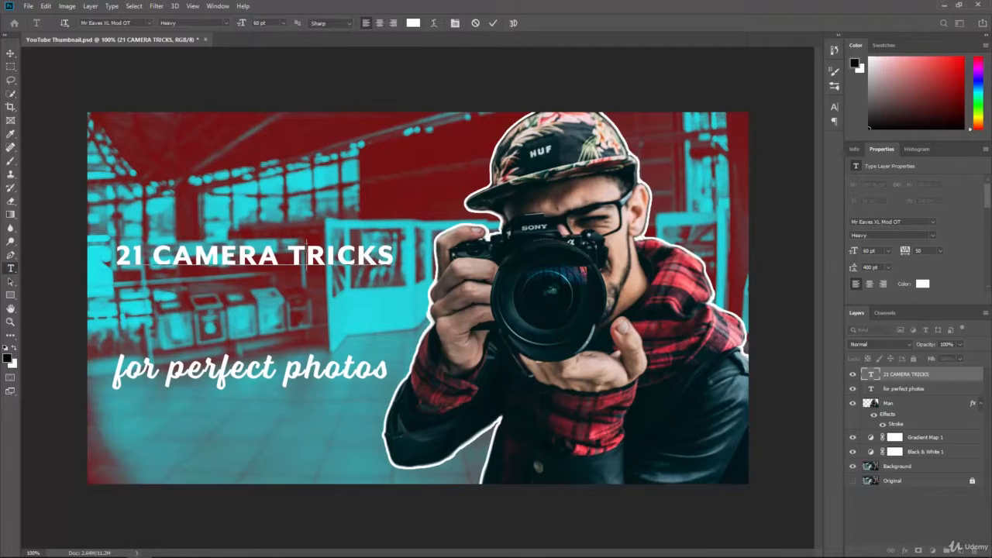
{"action": "left_click", "coordinate": [281, 258]}
{"action": "left_click_drag", "start_coordinate": [395, 262], "coordinate": [116, 258]}
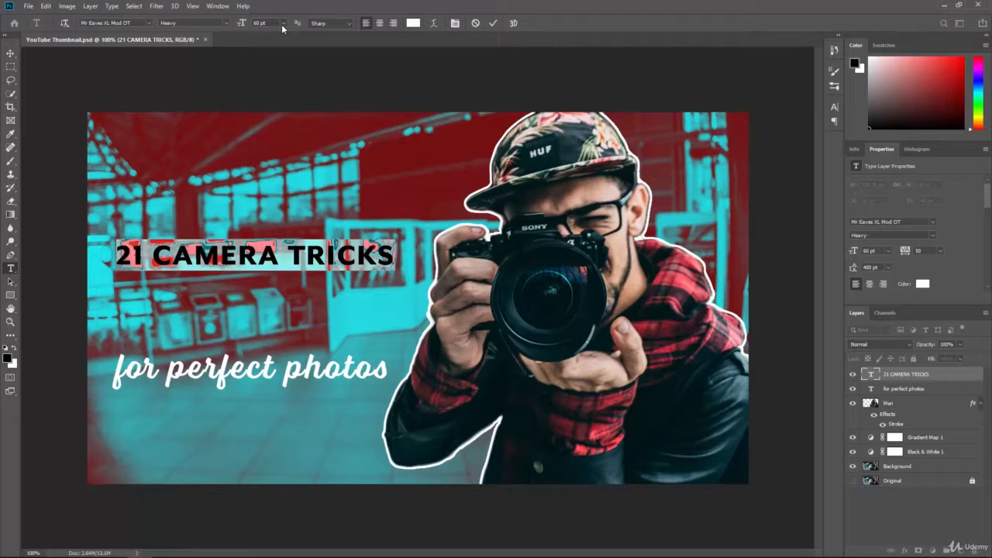
{"action": "left_click", "coordinate": [283, 23]}
{"action": "left_click", "coordinate": [263, 155]}
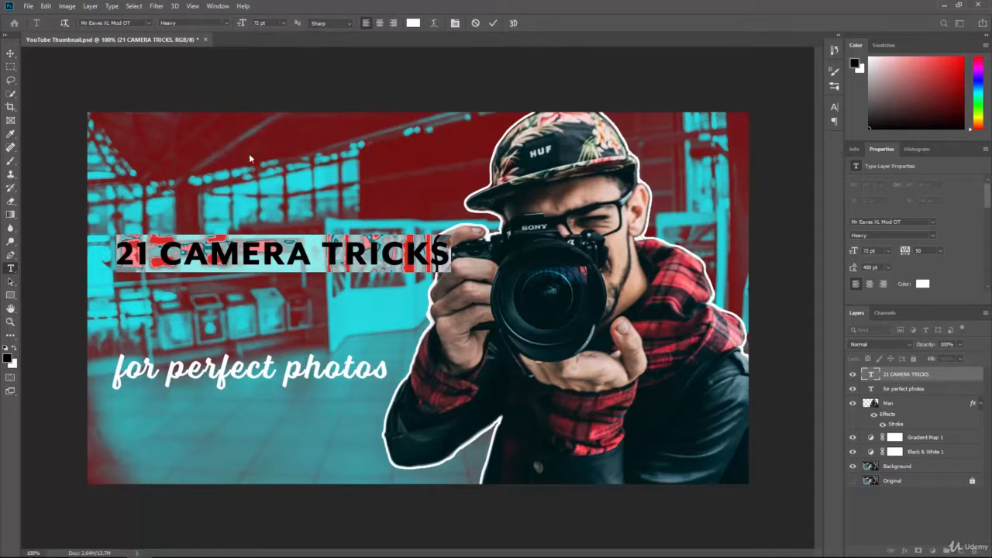
{"action": "left_click", "coordinate": [269, 24]}
{"action": "key", "text": "Return"}
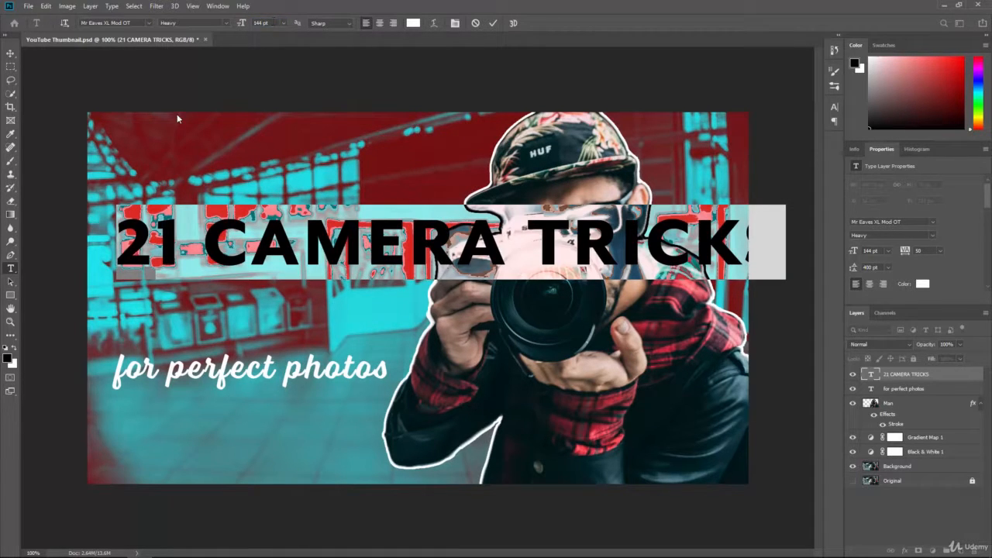
{"action": "left_click", "coordinate": [11, 53]}
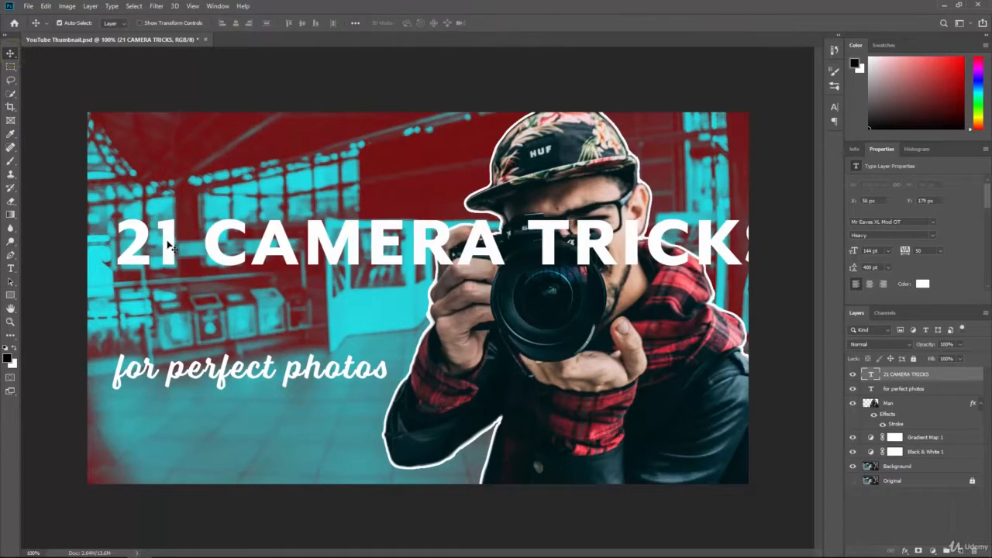
{"action": "left_click_drag", "start_coordinate": [166, 248], "coordinate": [159, 218]}
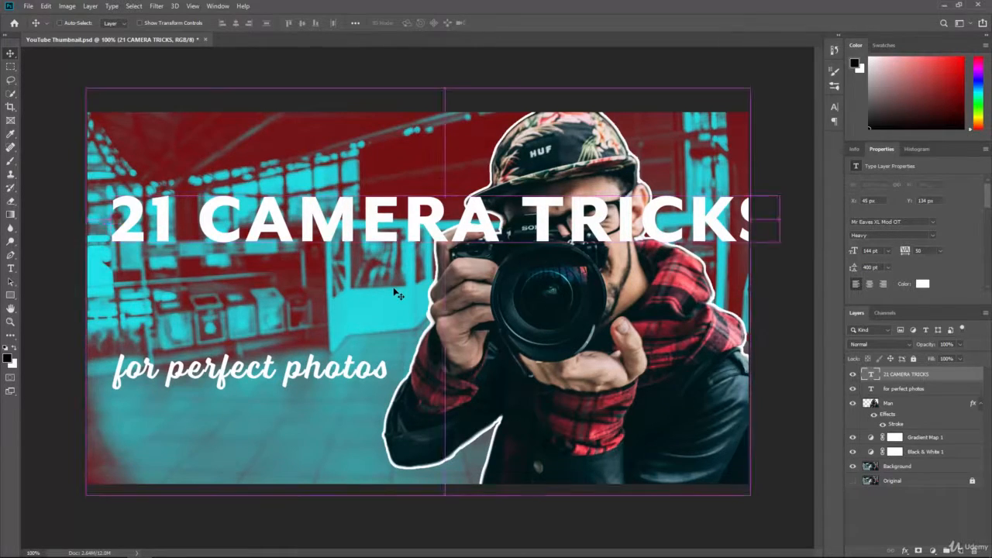
Step: Check how readable the thumbnail's two text lines are at small display sizes down to 12.5%, and return to 100%
{"action": "key", "text": "ctrl+minus"}
{"action": "key", "text": "ctrl+minus"}
{"action": "key", "text": "ctrl+minus"}
{"action": "key", "text": "ctrl+minus"}
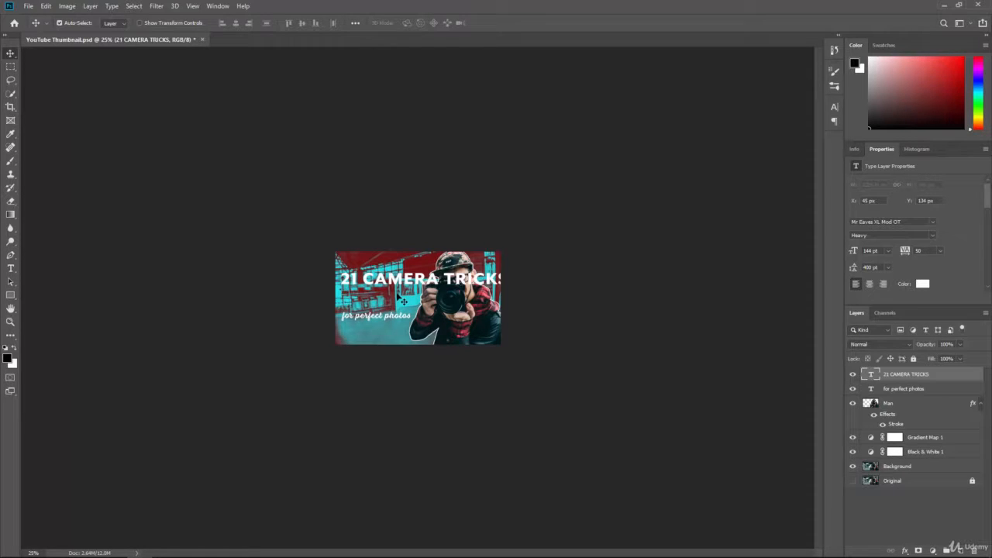
{"action": "key", "text": "ctrl+minus"}
{"action": "key", "text": "ctrl+minus"}
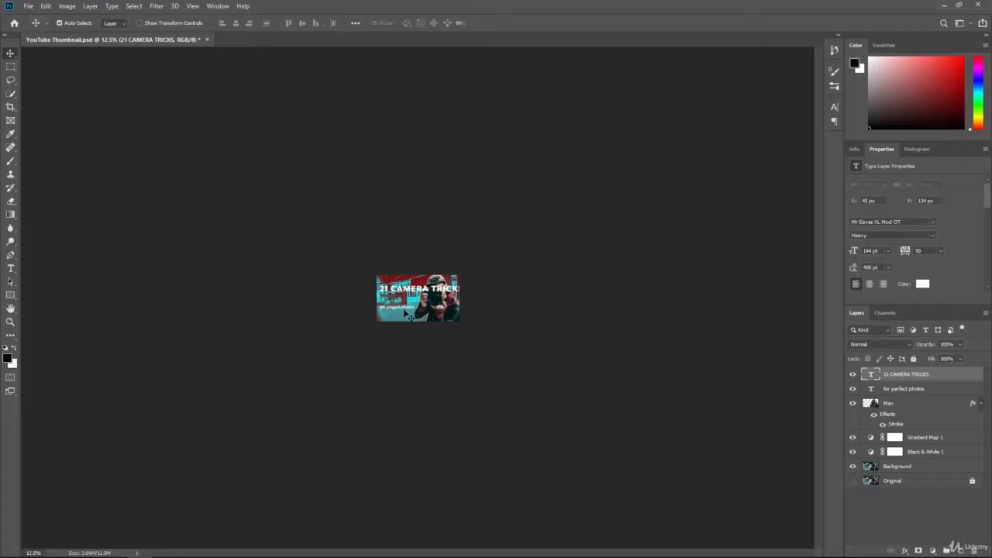
{"action": "key", "text": "ctrl+plus"}
{"action": "key", "text": "ctrl+plus"}
{"action": "key", "text": "ctrl+plus"}
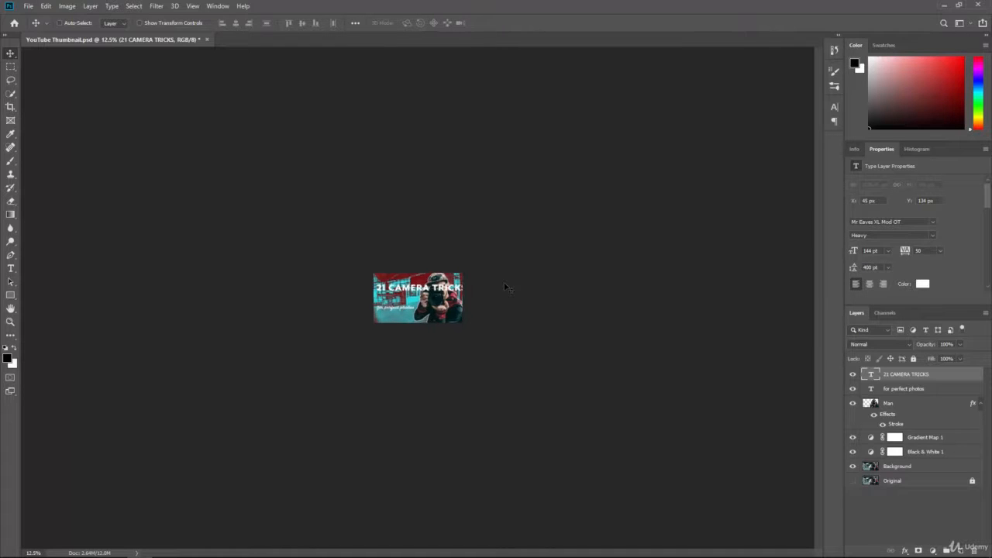
{"action": "key", "text": "ctrl+plus"}
{"action": "key", "text": "ctrl+plus"}
{"action": "key", "text": "ctrl+plus"}
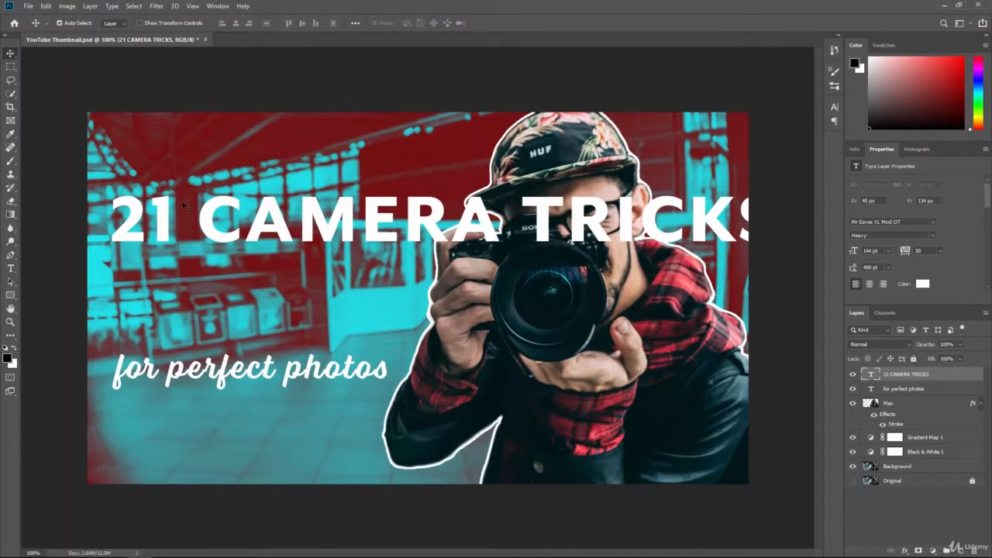
Step: Break the title into two lines, "21 CAMERA" and "TRICKS", replacing the space between them with a line break
{"action": "left_click", "coordinate": [10, 268]}
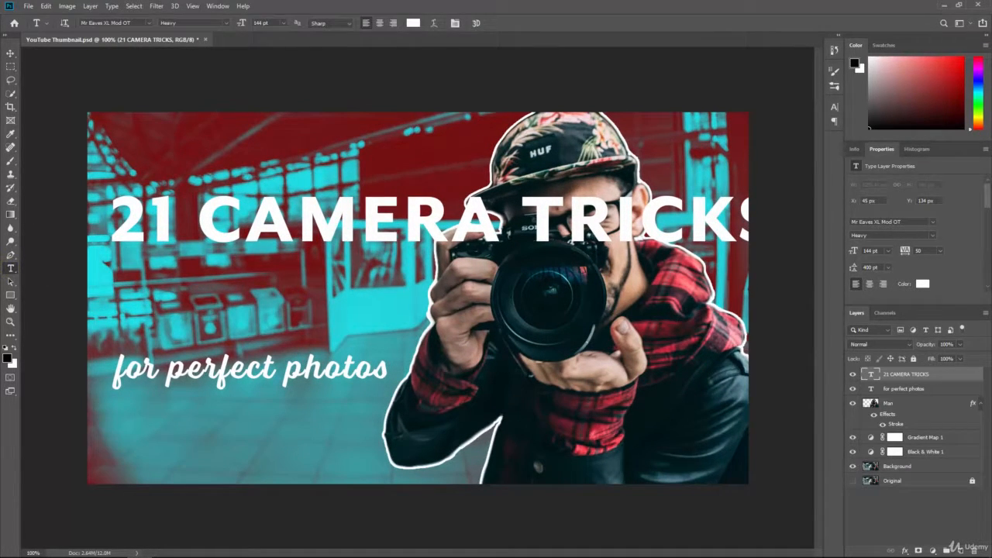
{"action": "left_click", "coordinate": [522, 225]}
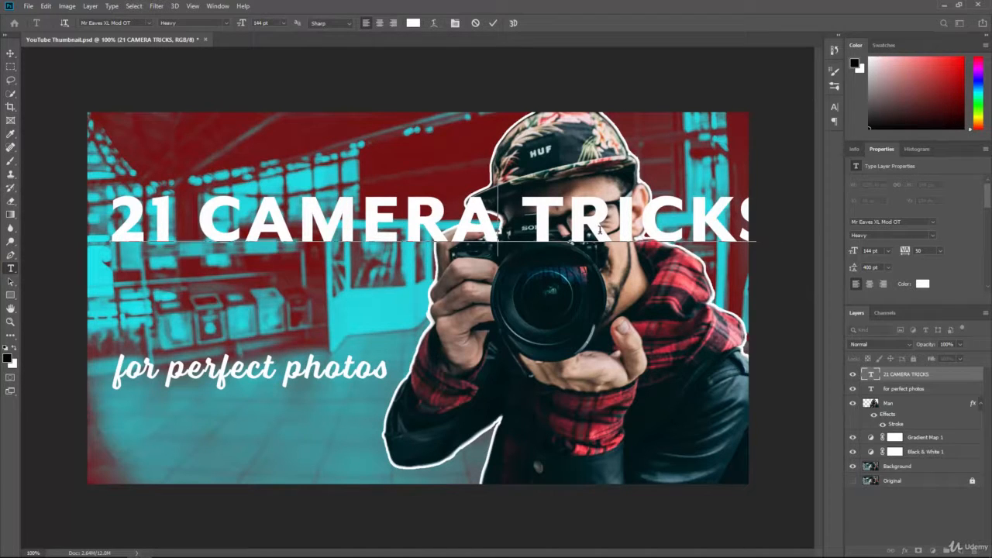
{"action": "key", "text": "BackSpace"}
{"action": "key", "text": "Return"}
{"action": "key", "text": "BackSpace"}
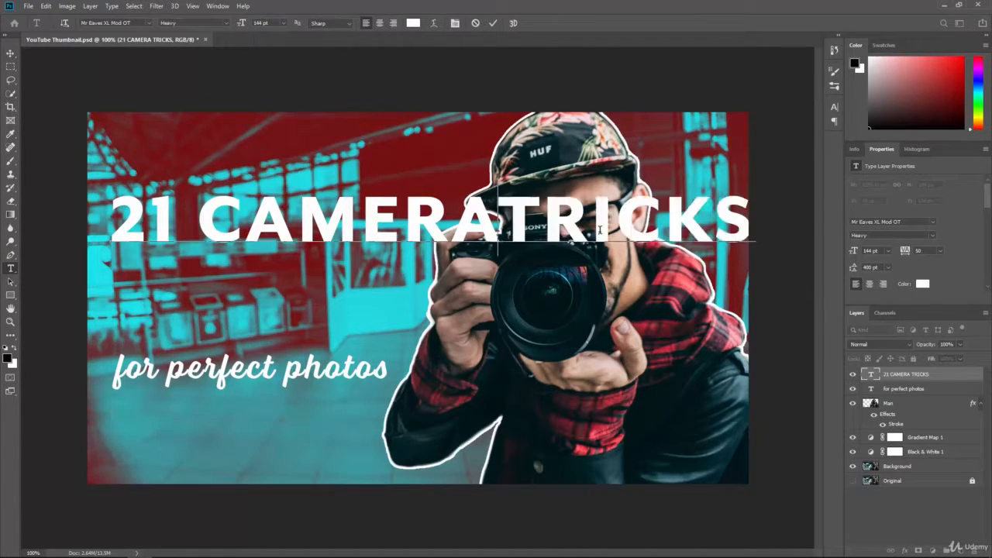
{"action": "key", "text": "Return"}
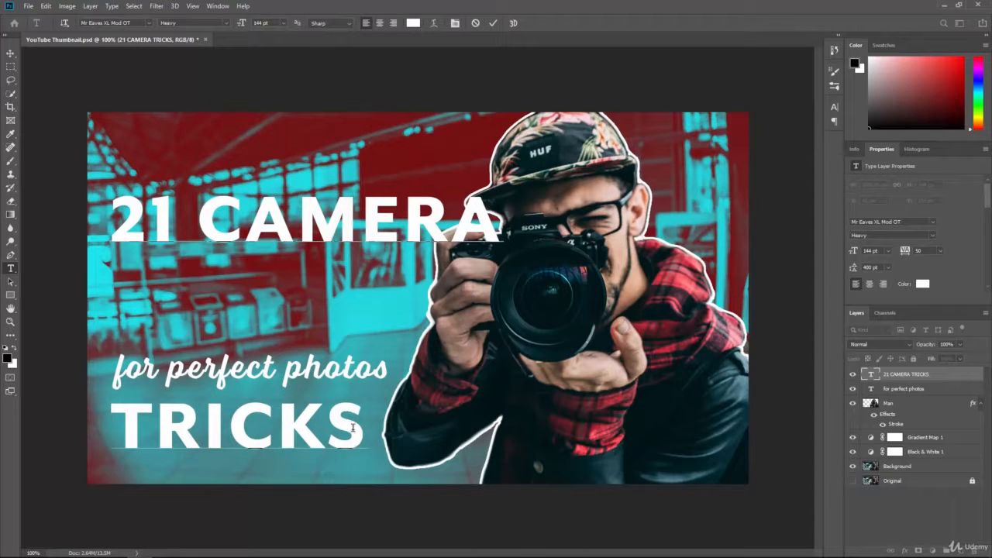
Step: Set the leading of the two-line title to 116 pt and shift the title to about X 37 px, Y 134 px
{"action": "left_click_drag", "start_coordinate": [365, 436], "coordinate": [111, 232]}
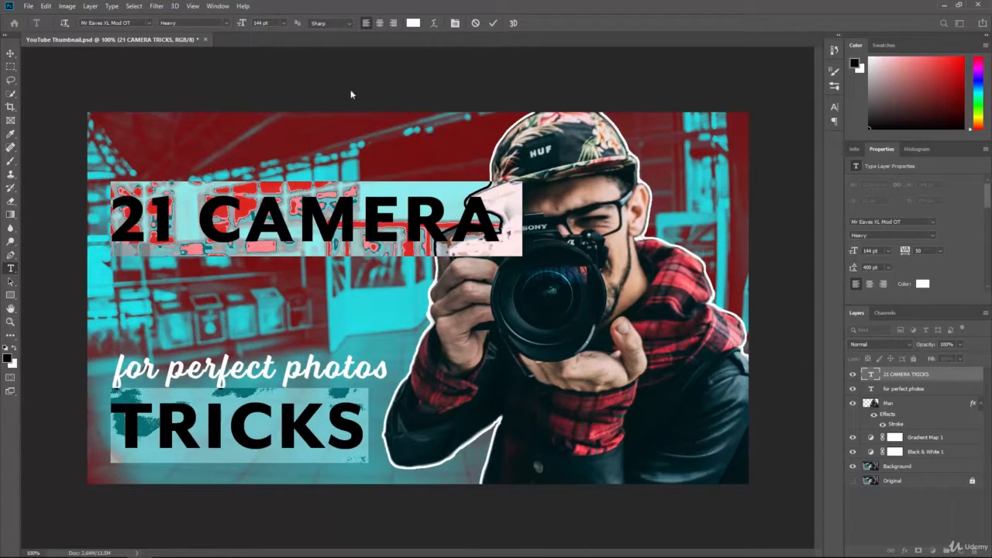
{"action": "left_click", "coordinate": [218, 6]}
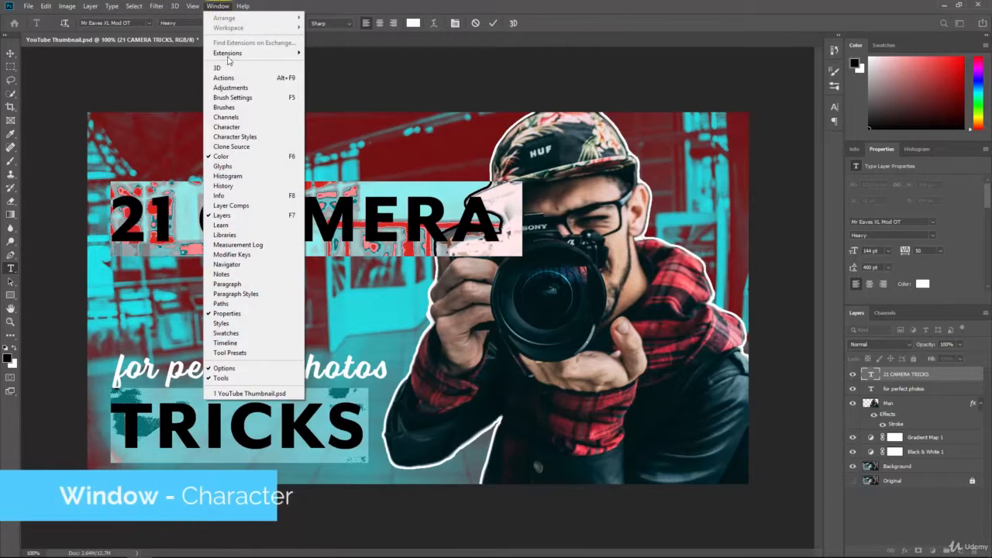
{"action": "left_click", "coordinate": [451, 4]}
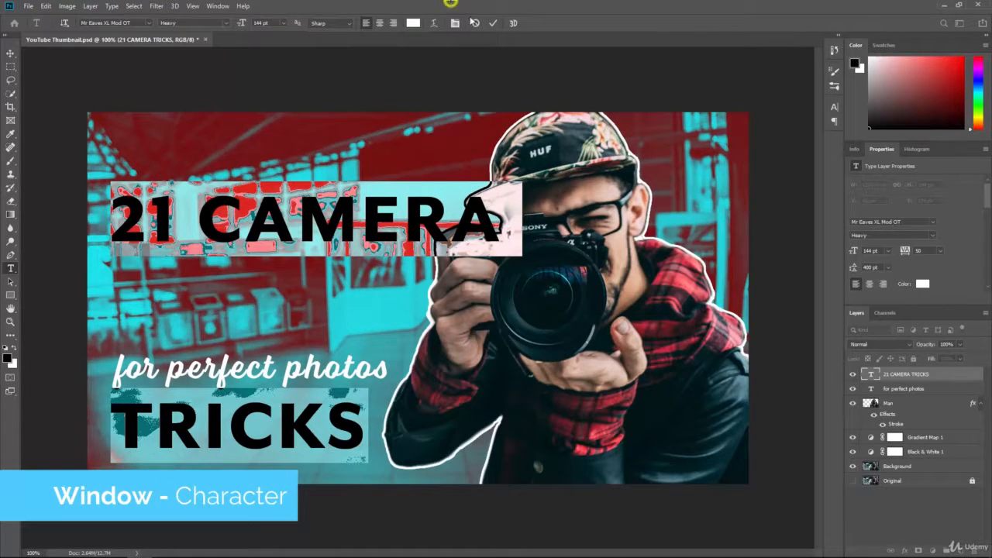
{"action": "left_click", "coordinate": [834, 124]}
{"action": "left_click", "coordinate": [834, 106]}
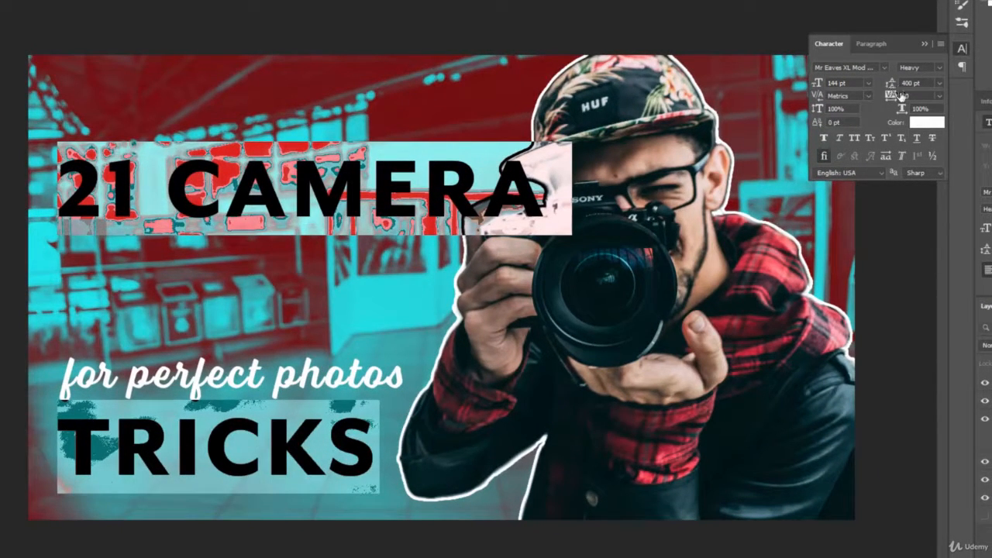
{"action": "double_click", "coordinate": [912, 83]}
{"action": "type", "text": "100"}
{"action": "key", "text": "Return"}
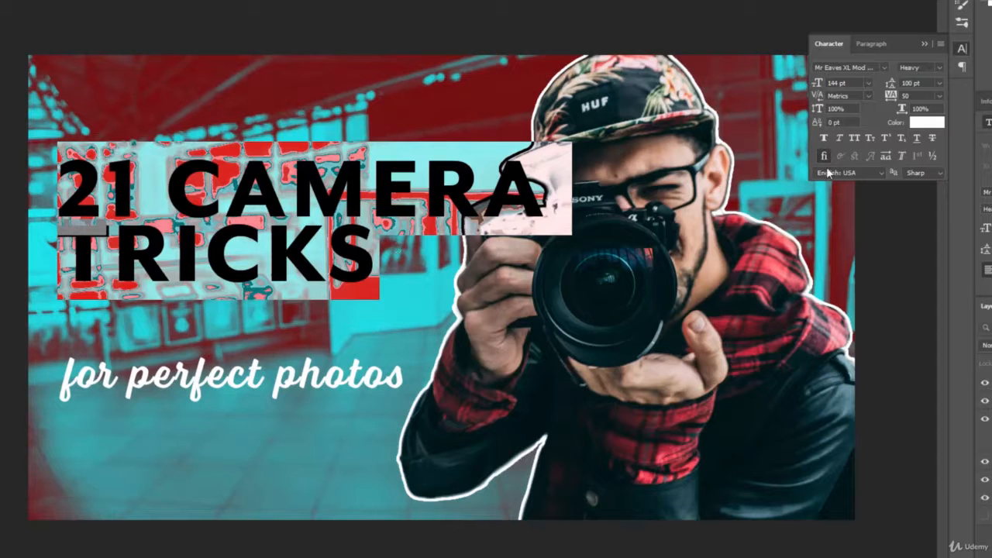
{"action": "left_click_drag", "start_coordinate": [890, 83], "coordinate": [899, 108]}
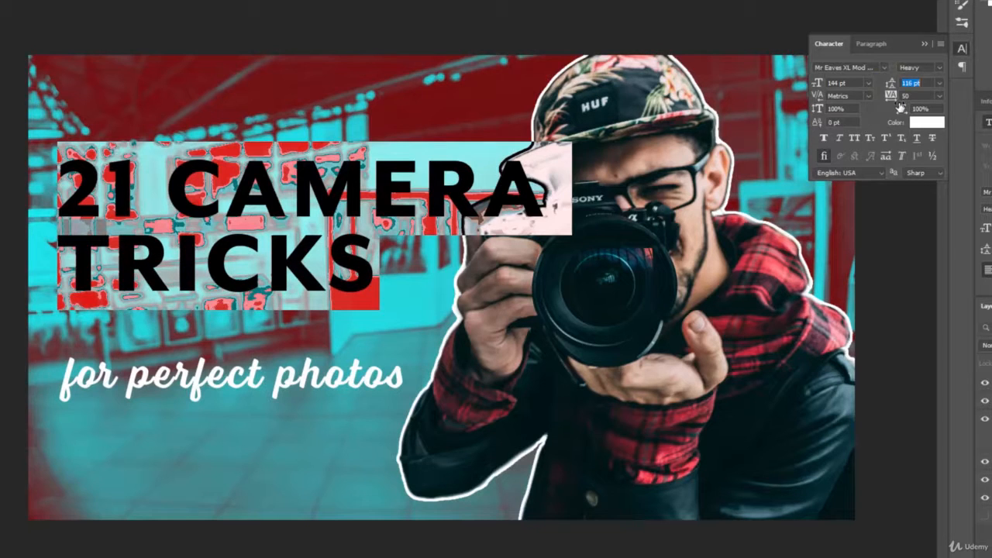
{"action": "key", "text": "Return"}
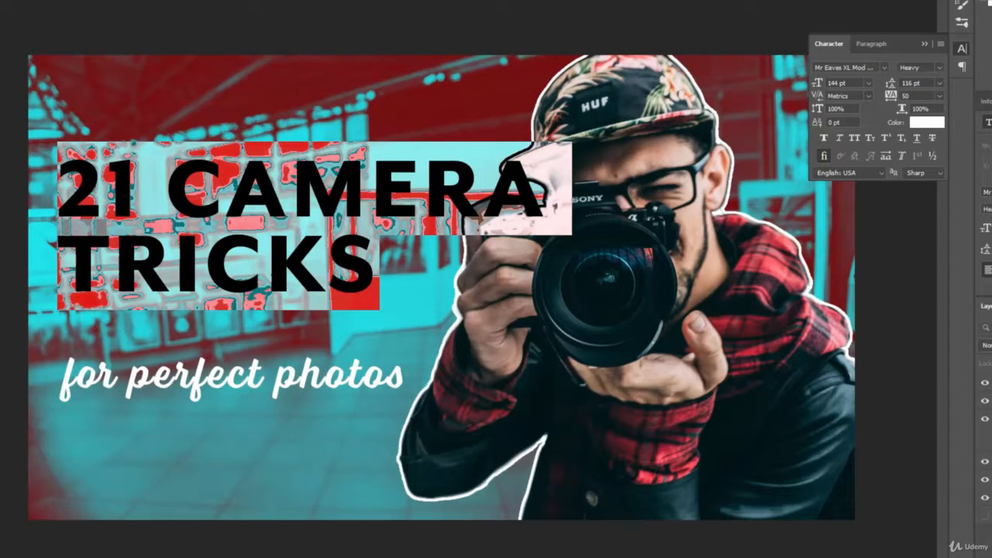
{"action": "left_click", "coordinate": [2, 9]}
{"action": "left_click_drag", "start_coordinate": [179, 184], "coordinate": [173, 186]}
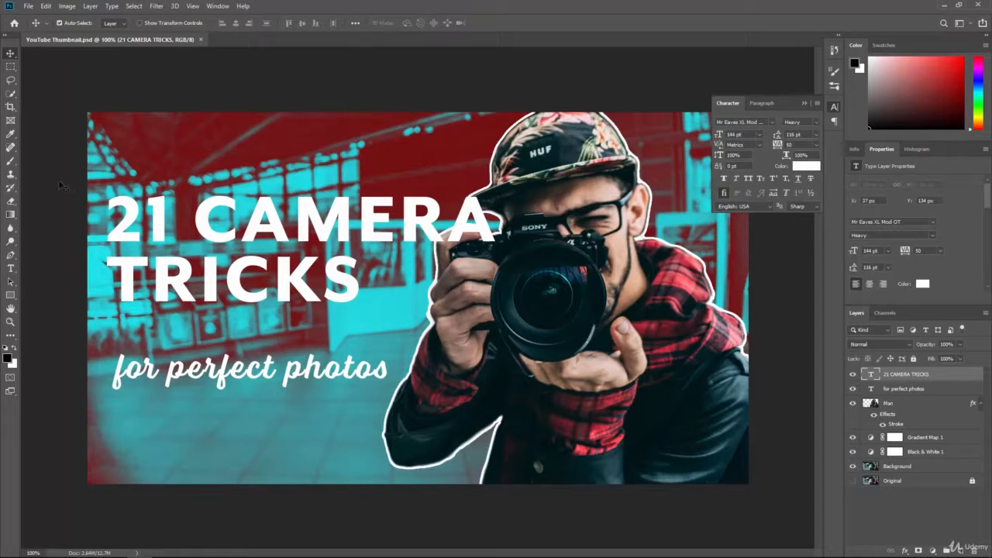
Step: Delete the word "TRICKS" from the title so its text layer contains only "21 CAMERA"
{"action": "left_click", "coordinate": [11, 269]}
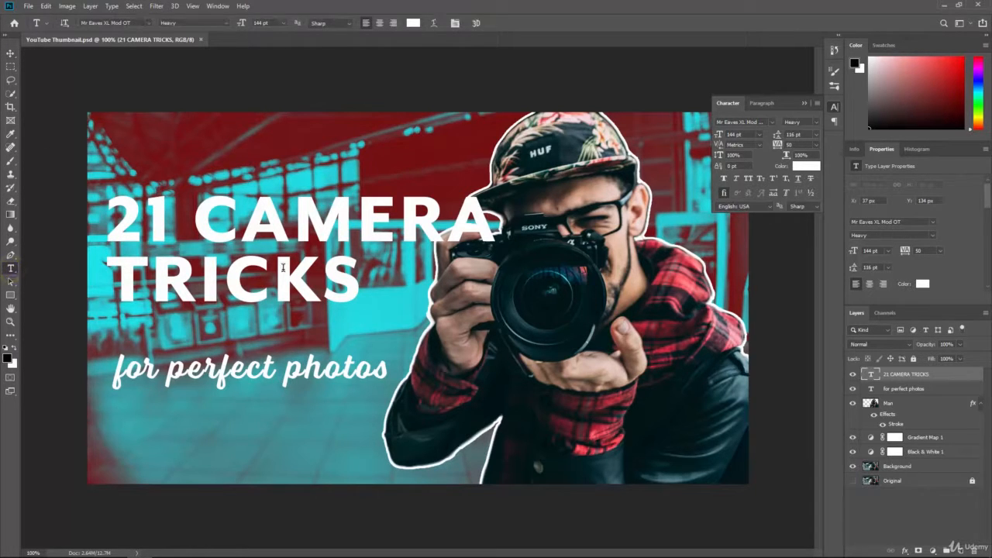
{"action": "left_click", "coordinate": [324, 279]}
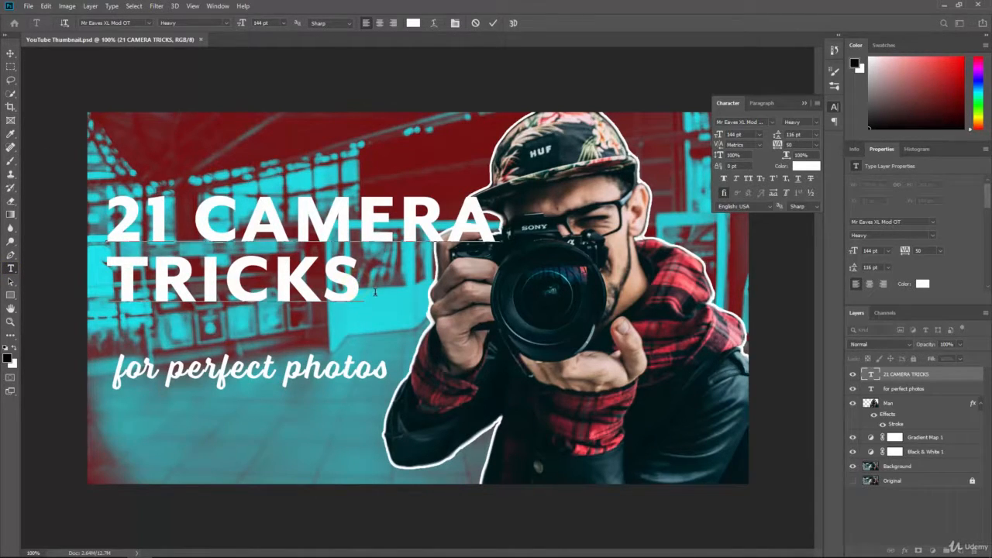
{"action": "left_click", "coordinate": [376, 291]}
{"action": "key", "text": "BackSpace"}
{"action": "key", "text": "BackSpace"}
{"action": "key", "text": "BackSpace"}
{"action": "key", "text": "BackSpace"}
{"action": "key", "text": "BackSpace"}
{"action": "key", "text": "BackSpace"}
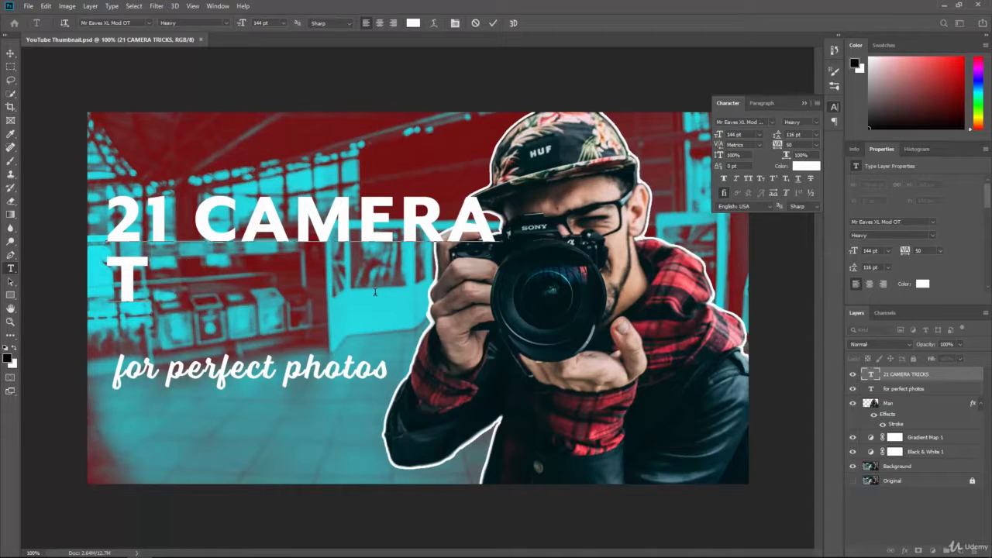
{"action": "key", "text": "BackSpace"}
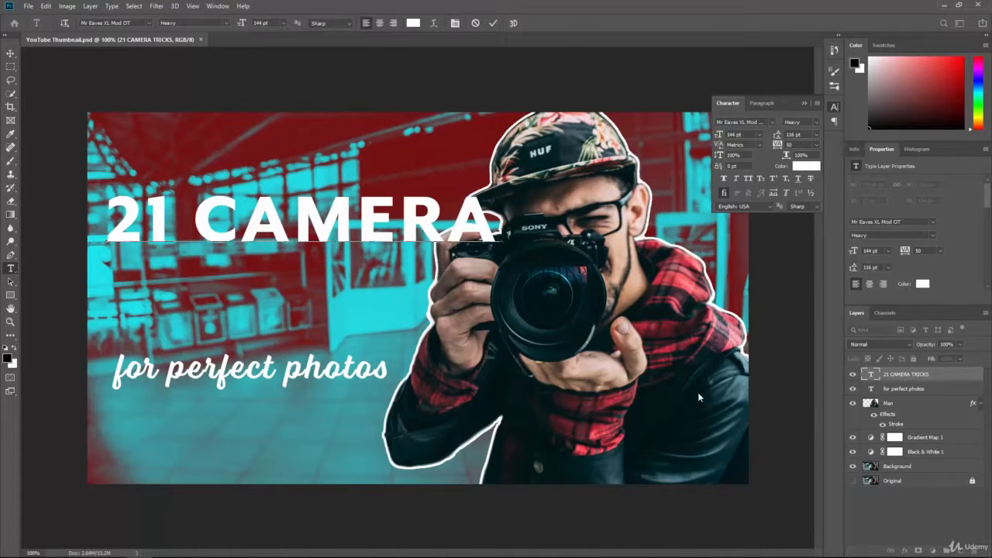
{"action": "left_click", "coordinate": [904, 377]}
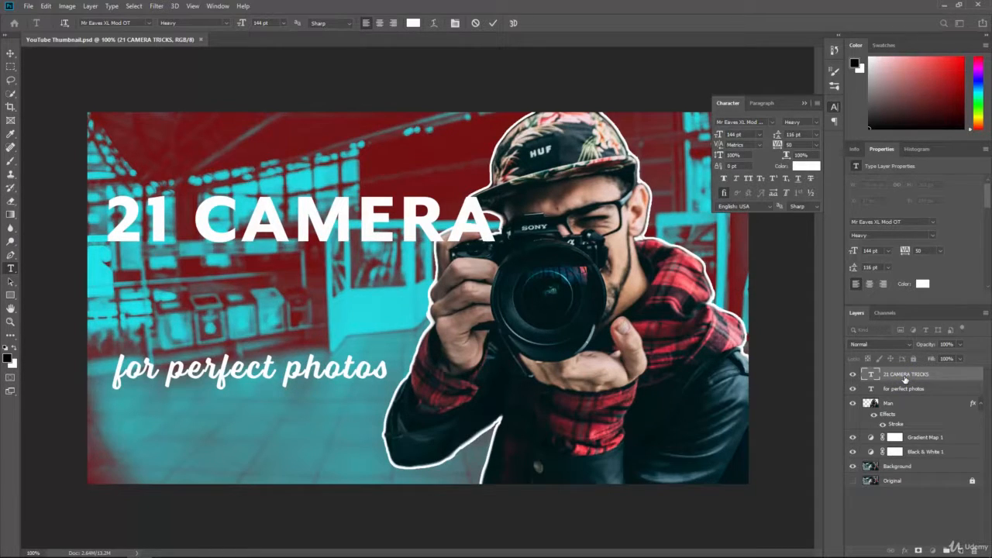
Step: Duplicate the "21 CAMERA" text layer and place the copy directly below the original at about X 37 px, Y 275 px
{"action": "left_click_drag", "start_coordinate": [905, 377], "coordinate": [961, 550]}
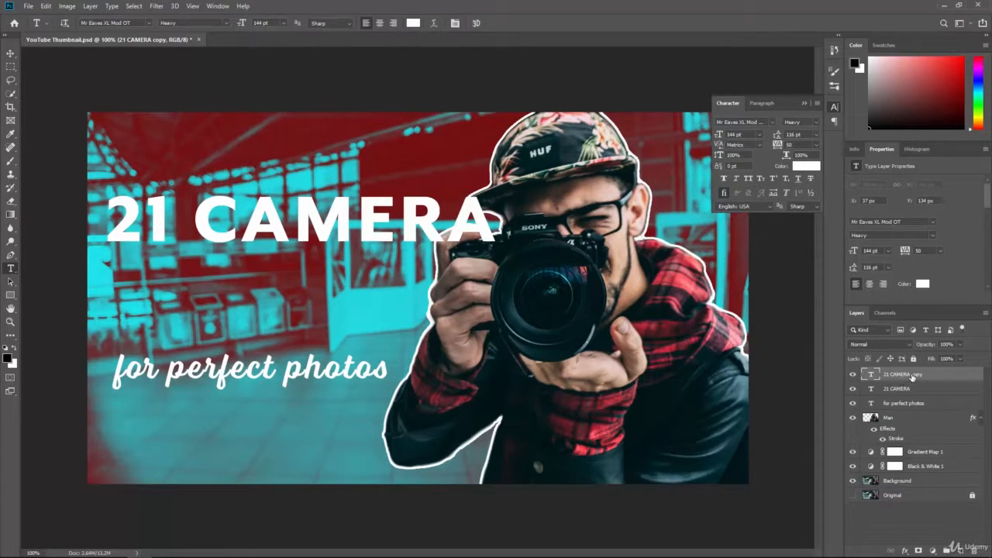
{"action": "left_click", "coordinate": [11, 53]}
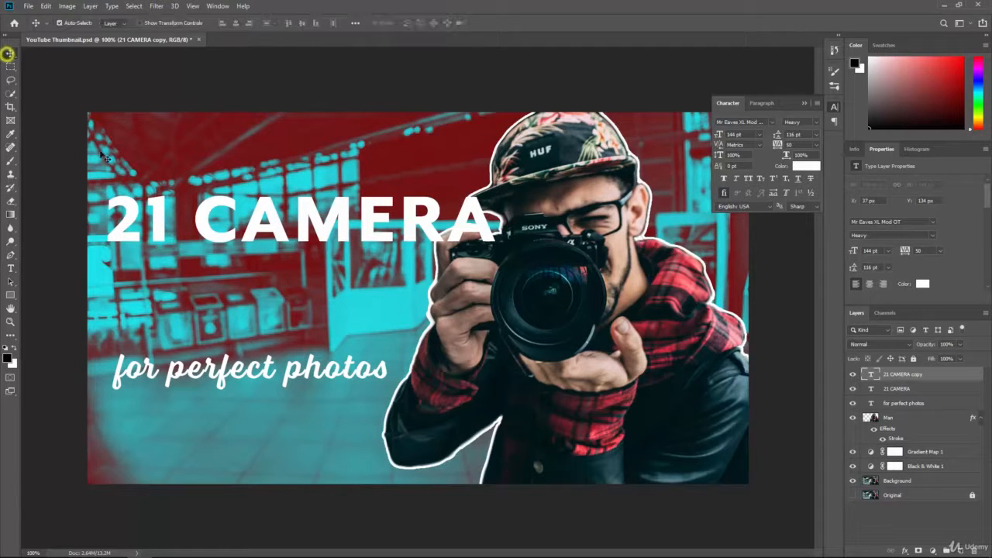
{"action": "left_click_drag", "start_coordinate": [158, 230], "coordinate": [158, 303]}
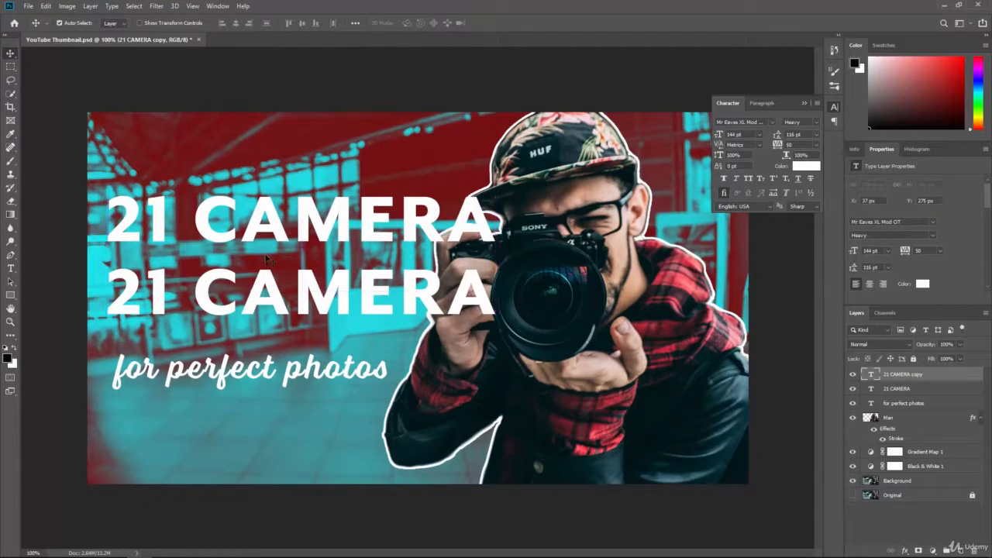
Step: Replace the lower title copy's text with "TRICKS" and move it up beneath "21 CAMERA" to about X 39 px, Y 244 px
{"action": "left_click", "coordinate": [11, 268]}
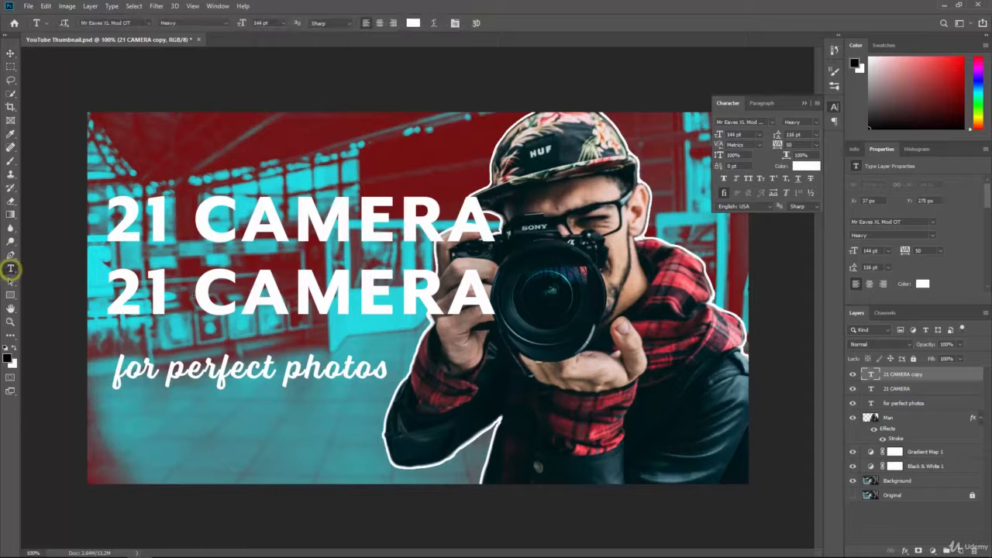
{"action": "double_click", "coordinate": [224, 295]}
{"action": "key", "text": "ctrl+a"}
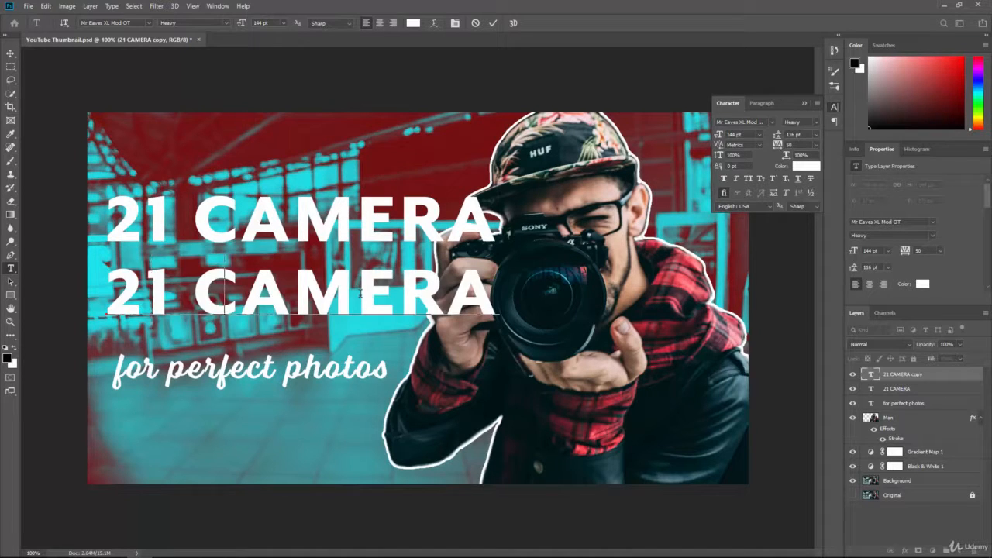
{"action": "type", "text": "TRICKS"}
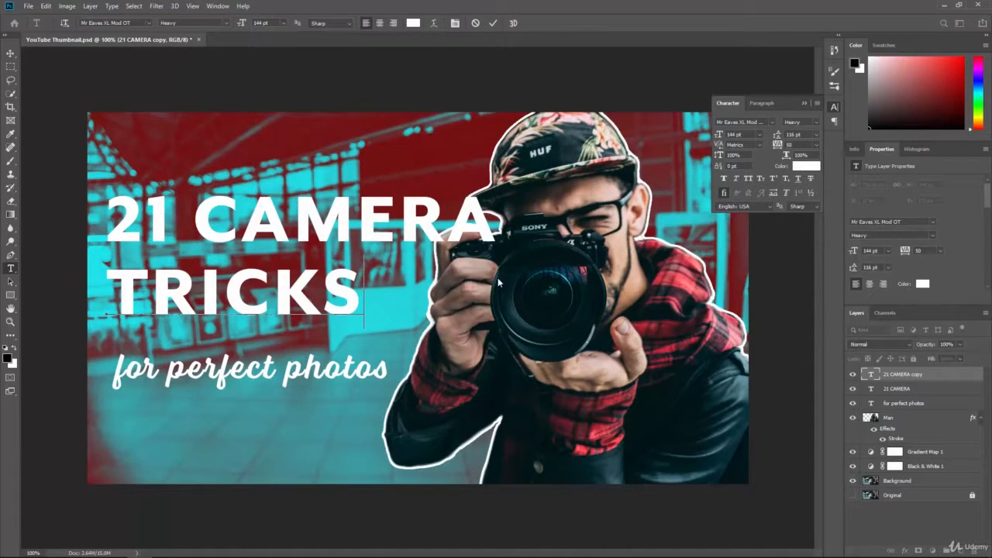
{"action": "left_click", "coordinate": [11, 54]}
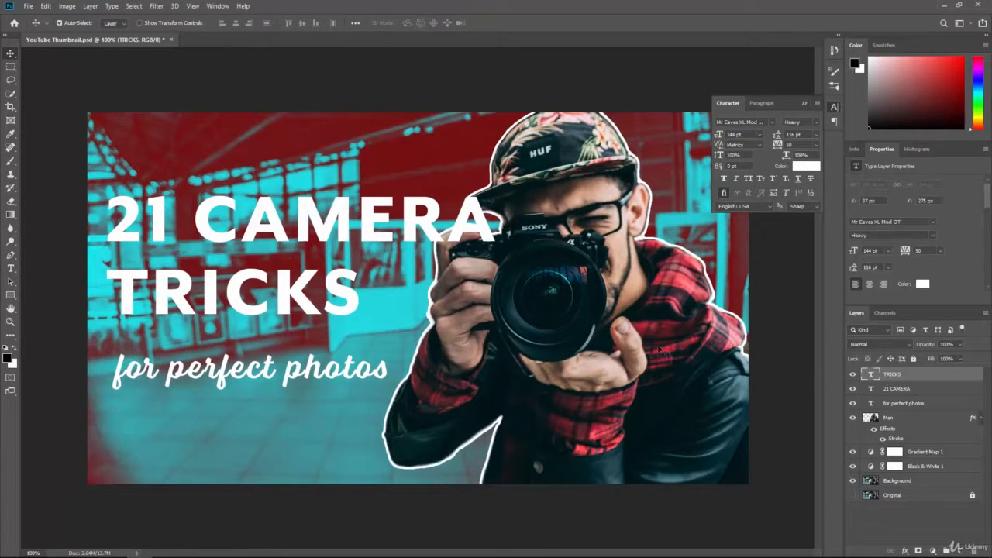
{"action": "mouse_move", "coordinate": [172, 298]}
{"action": "left_mouse_down"}
{"action": "mouse_move", "coordinate": [173, 262]}
{"action": "mouse_move", "coordinate": [183, 291]}
{"action": "left_mouse_up"}
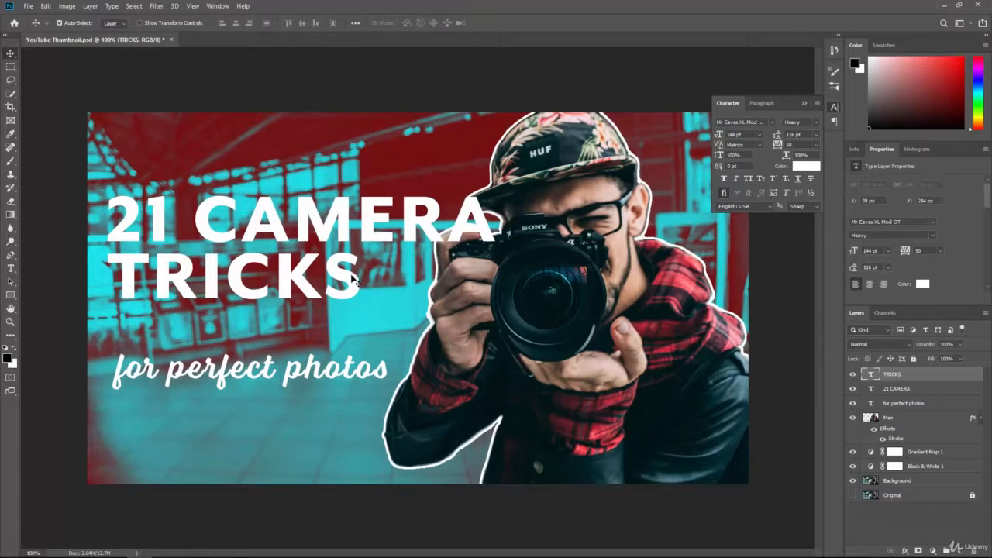
Step: Enlarge "TRICKS" to 225 pt to match the width of "21 CAMERA" and place it directly below at about X 36 px, Y 224 px
{"action": "left_click", "coordinate": [11, 268]}
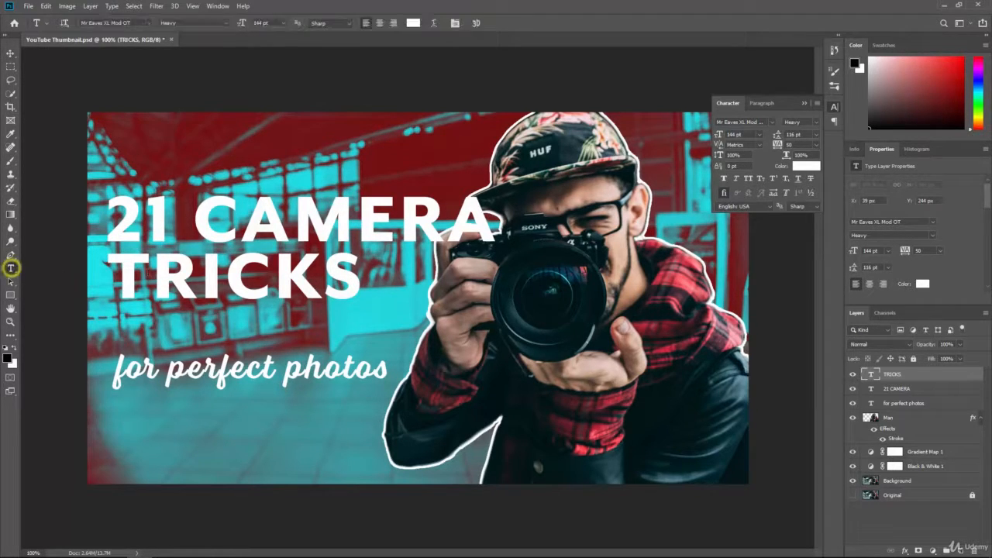
{"action": "double_click", "coordinate": [155, 283]}
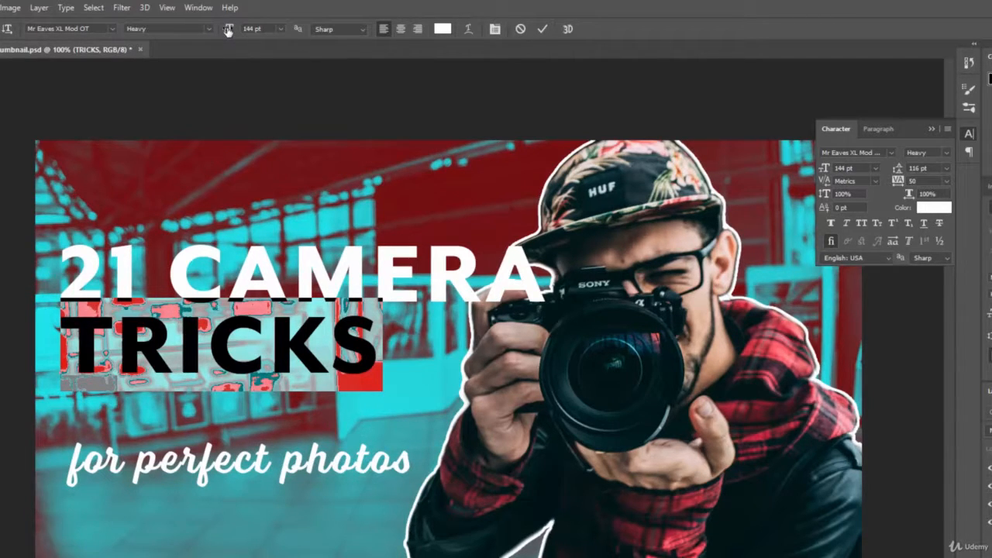
{"action": "left_click_drag", "start_coordinate": [228, 29], "coordinate": [252, 31]}
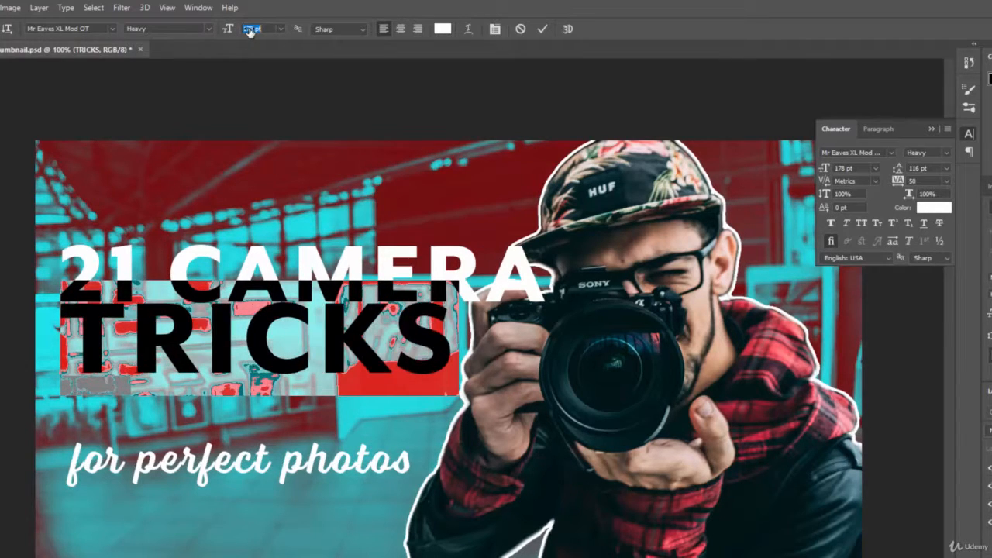
{"action": "key", "text": "Return"}
{"action": "left_click_drag", "start_coordinate": [826, 168], "coordinate": [855, 182]}
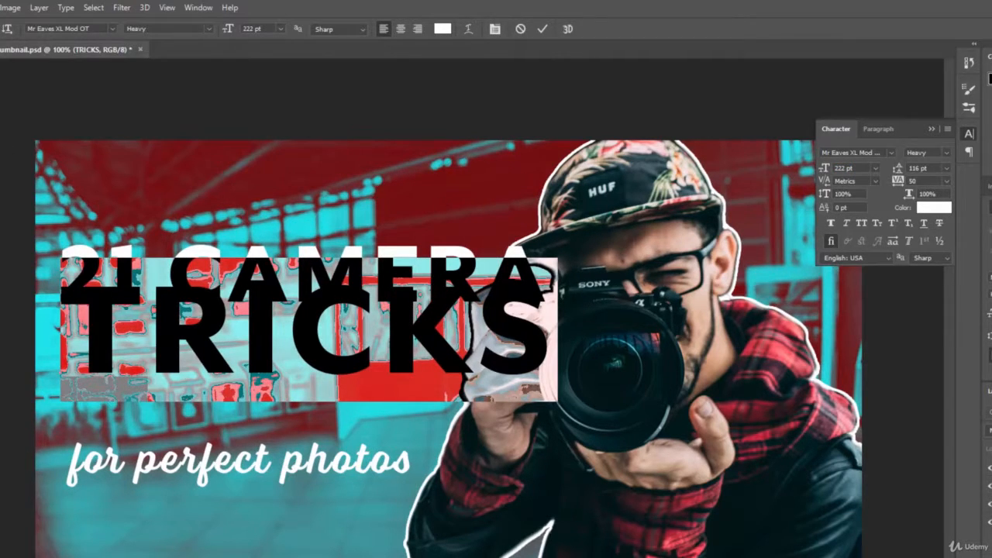
{"action": "key", "text": "ctrl+Return"}
{"action": "left_click_drag", "start_coordinate": [172, 324], "coordinate": [167, 349]}
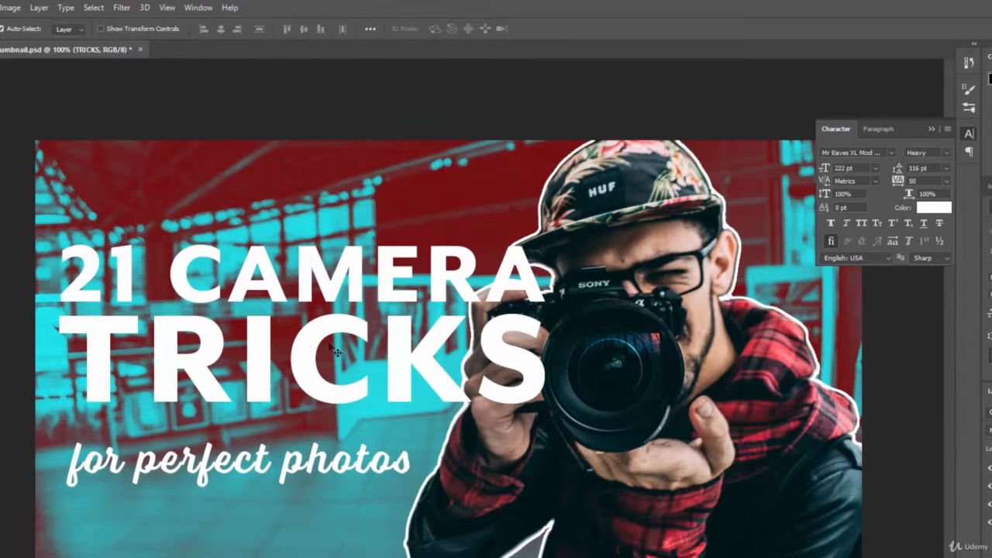
{"action": "left_click_drag", "start_coordinate": [828, 166], "coordinate": [826, 168]}
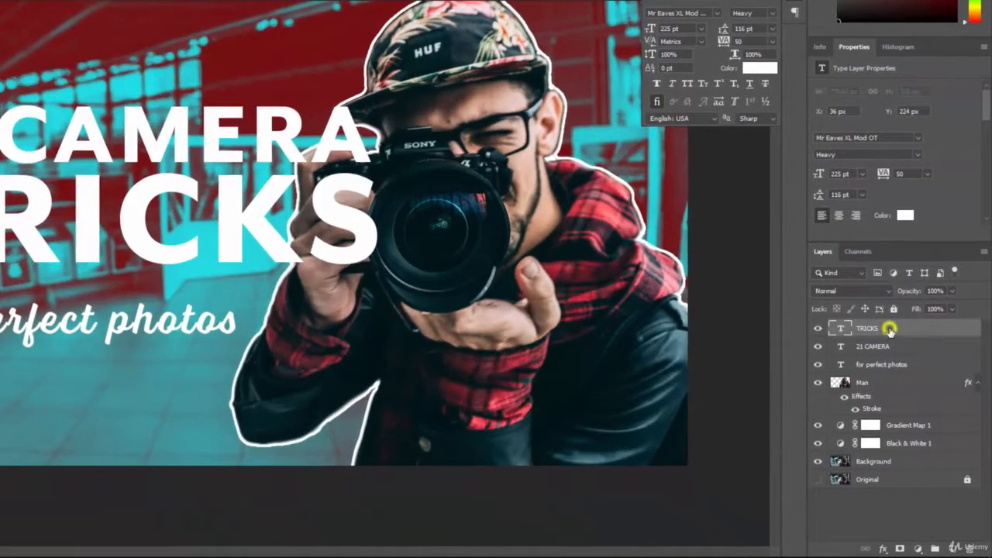
Step: Move the TRICKS layer below the 21 CAMERA layer in the stack and group the two text layers
{"action": "left_click_drag", "start_coordinate": [889, 333], "coordinate": [884, 354]}
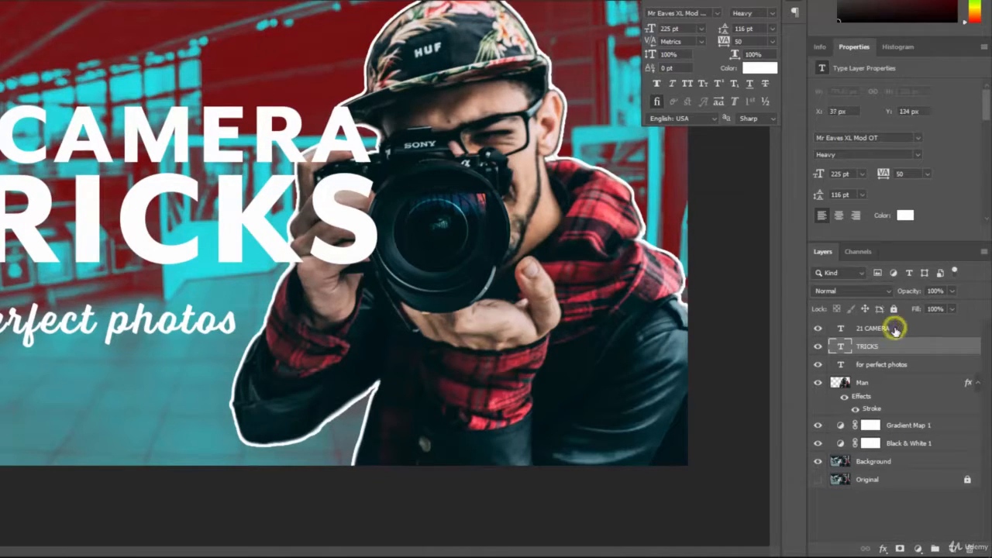
{"action": "left_click", "coordinate": [896, 329]}
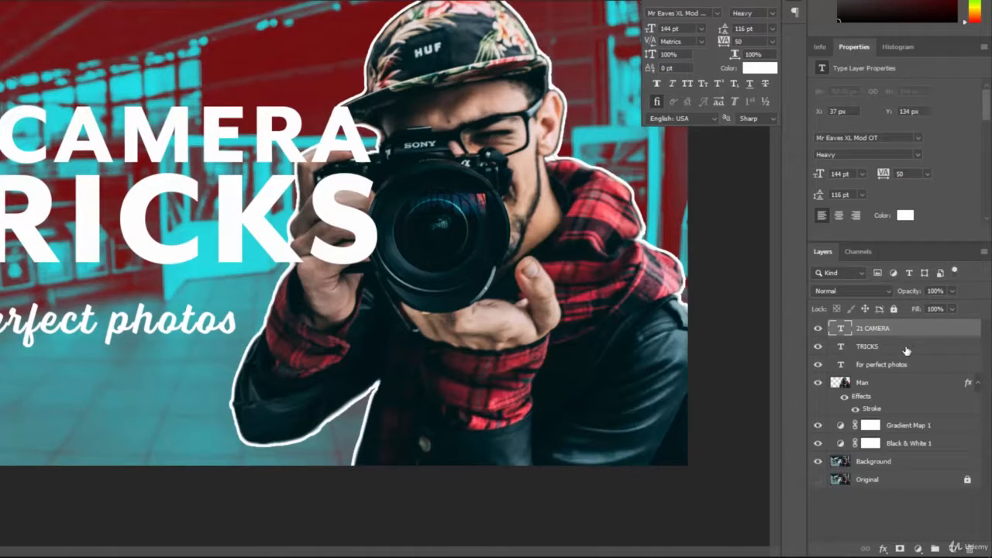
{"action": "left_click", "coordinate": [906, 347], "text": "shift"}
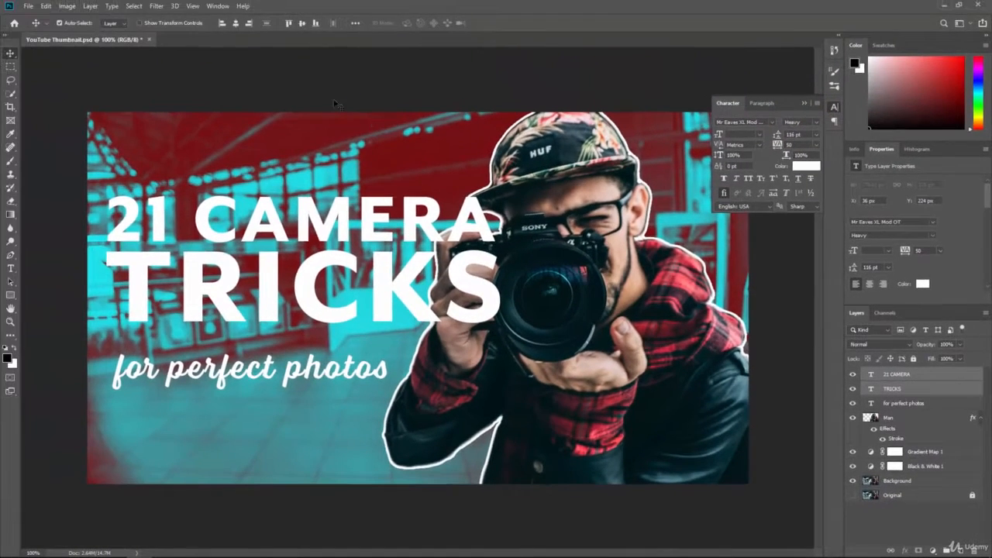
{"action": "left_click", "coordinate": [89, 6]}
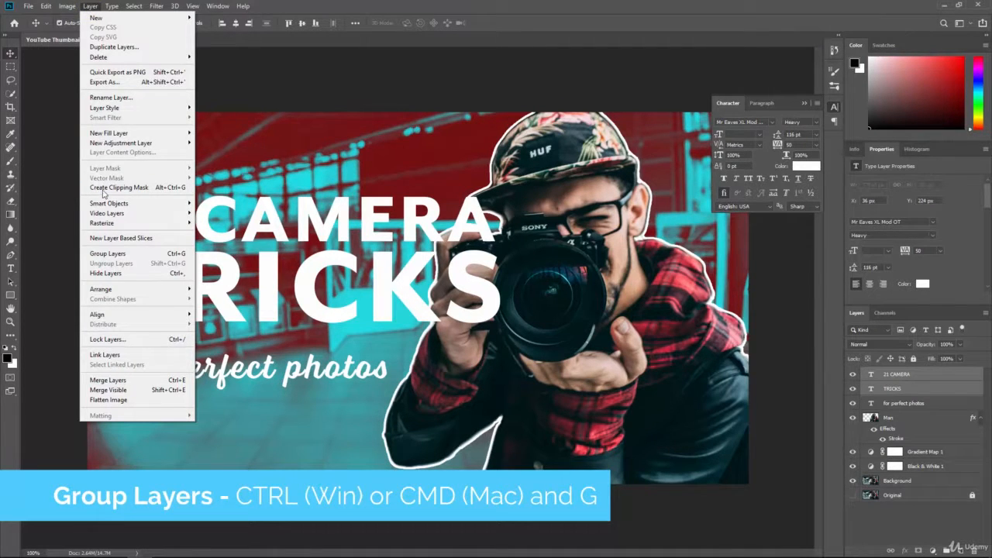
{"action": "left_click", "coordinate": [147, 258]}
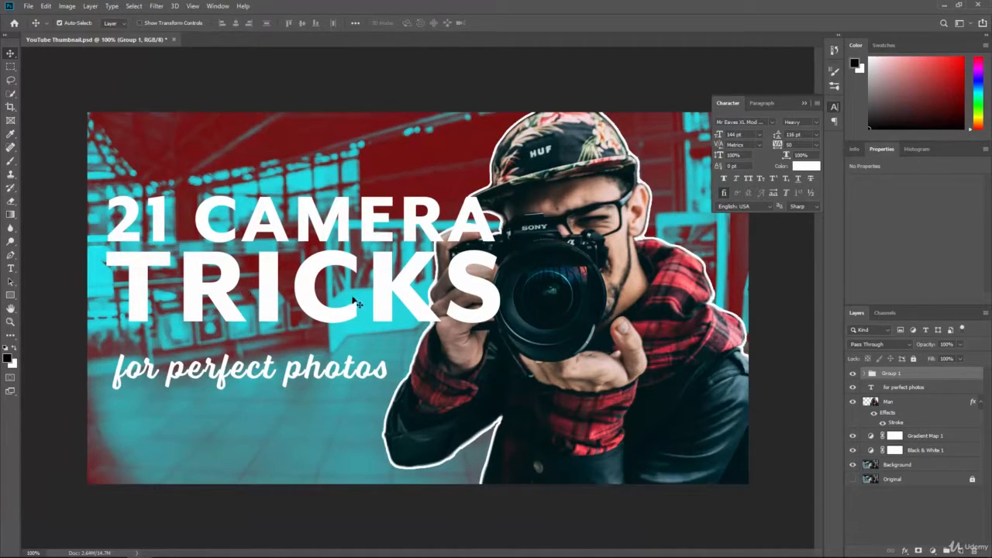
Step: Rename the new layer group to "Main Heading" and check its contents by expanding it and toggling its visibility
{"action": "double_click", "coordinate": [891, 374]}
{"action": "key", "text": "Return"}
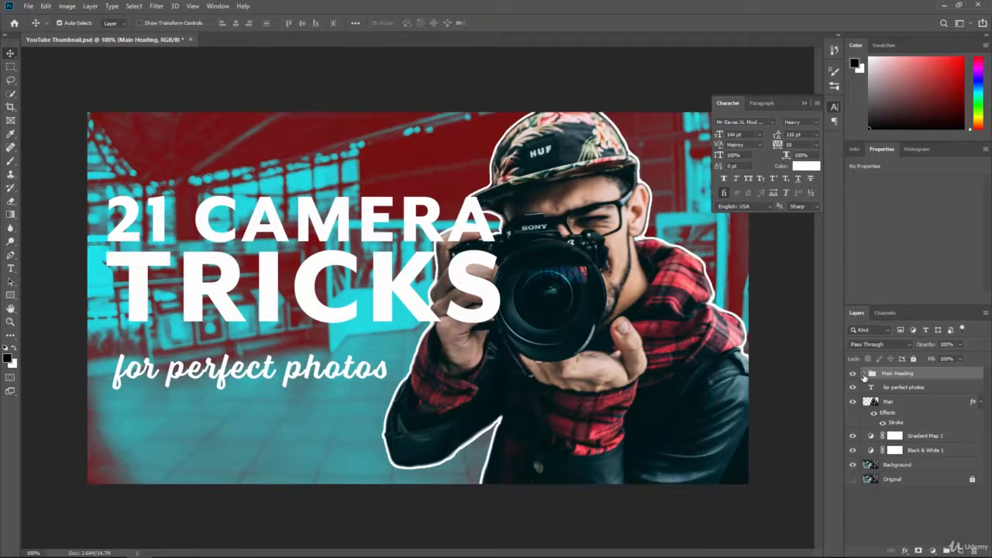
{"action": "left_click", "coordinate": [864, 374]}
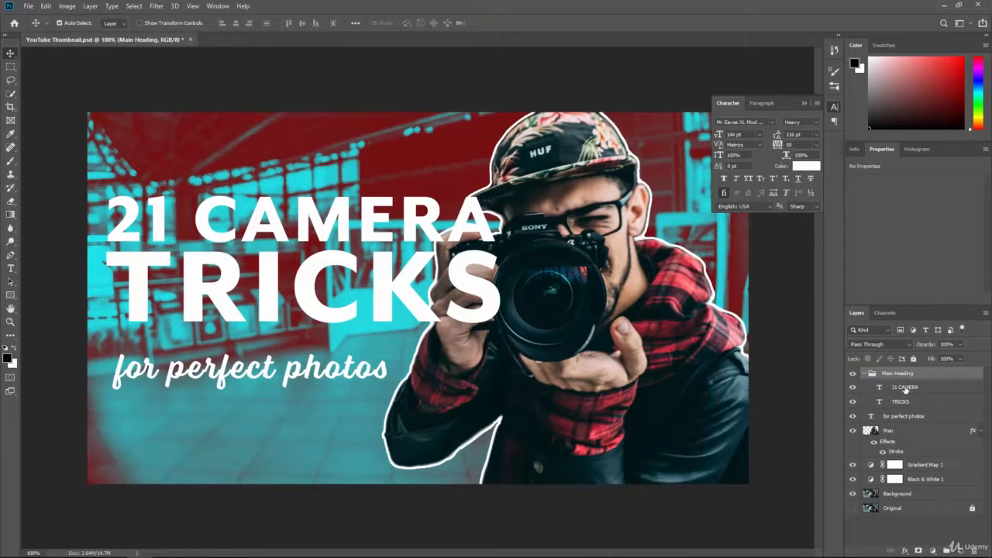
{"action": "left_click", "coordinate": [853, 374]}
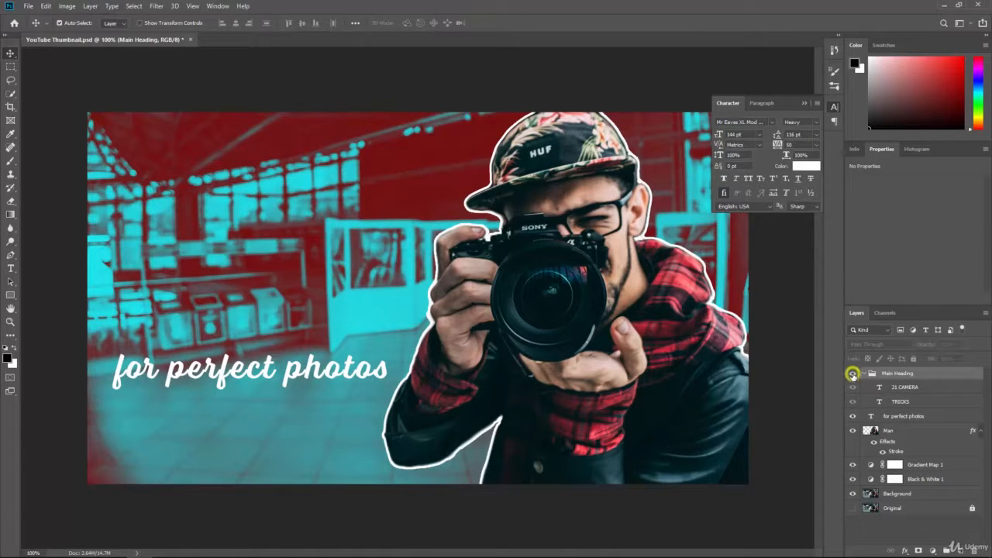
{"action": "left_click", "coordinate": [852, 374]}
{"action": "left_click", "coordinate": [865, 374]}
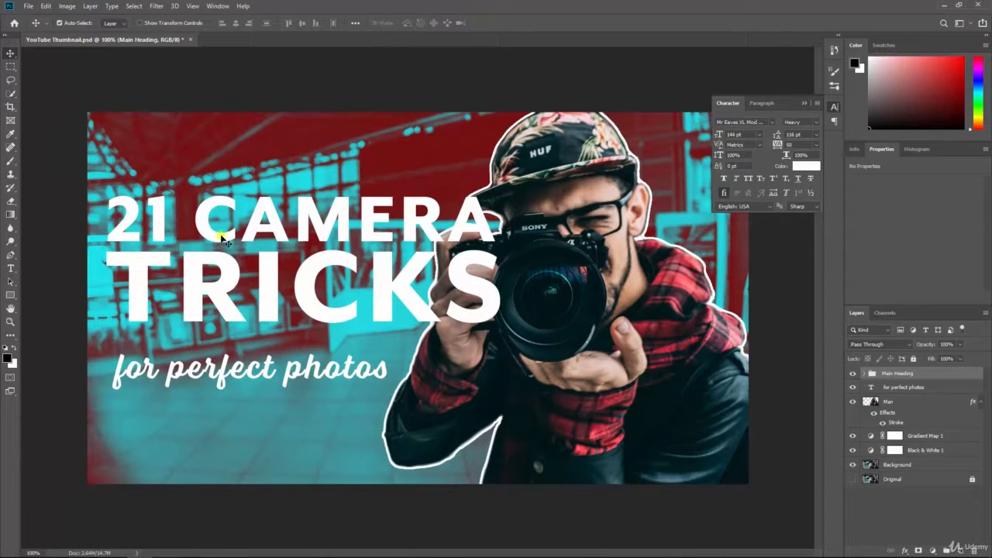
Step: Try moving the heading text with Auto-Select set to Layer and to Group, and undo the trial move
{"action": "left_click_drag", "start_coordinate": [221, 232], "coordinate": [278, 227]}
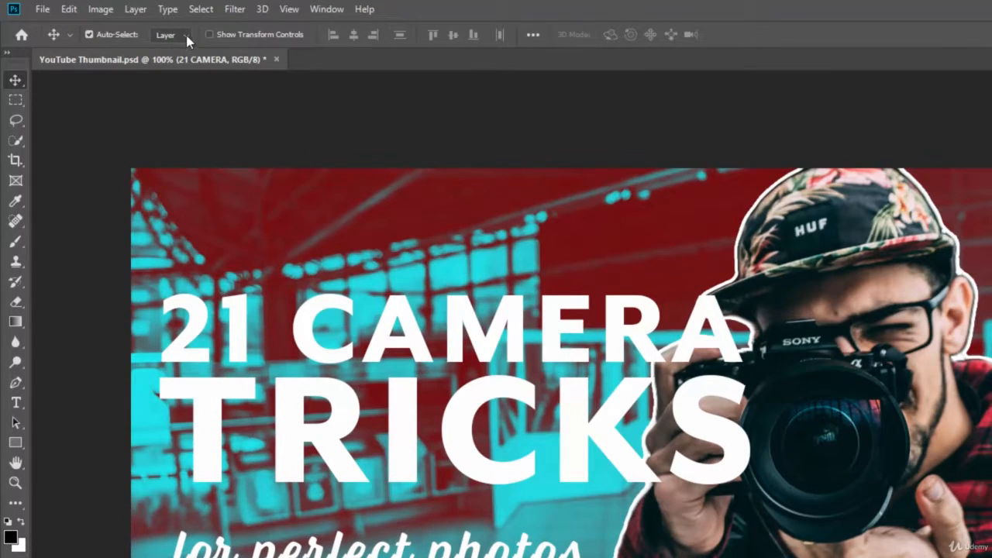
{"action": "left_click", "coordinate": [186, 34]}
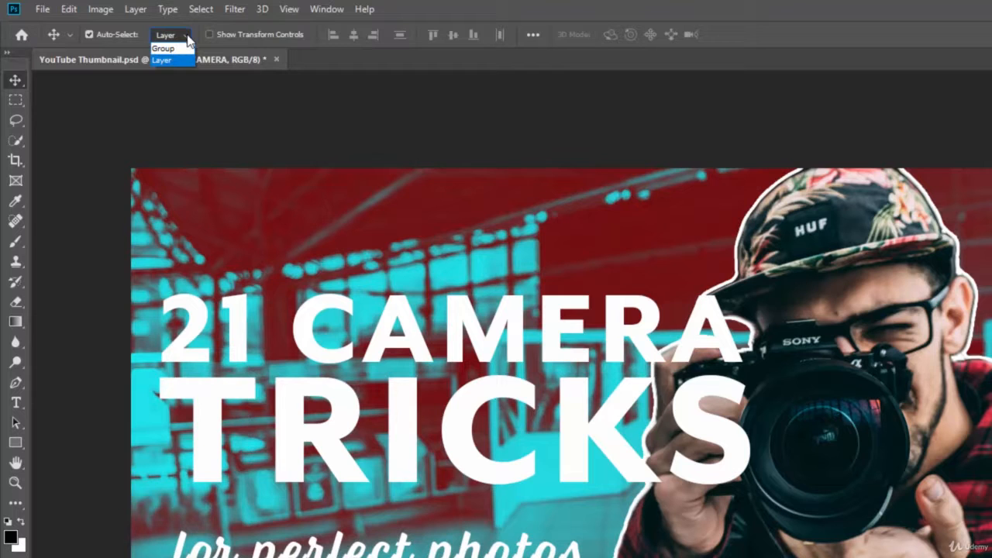
{"action": "left_click", "coordinate": [179, 48]}
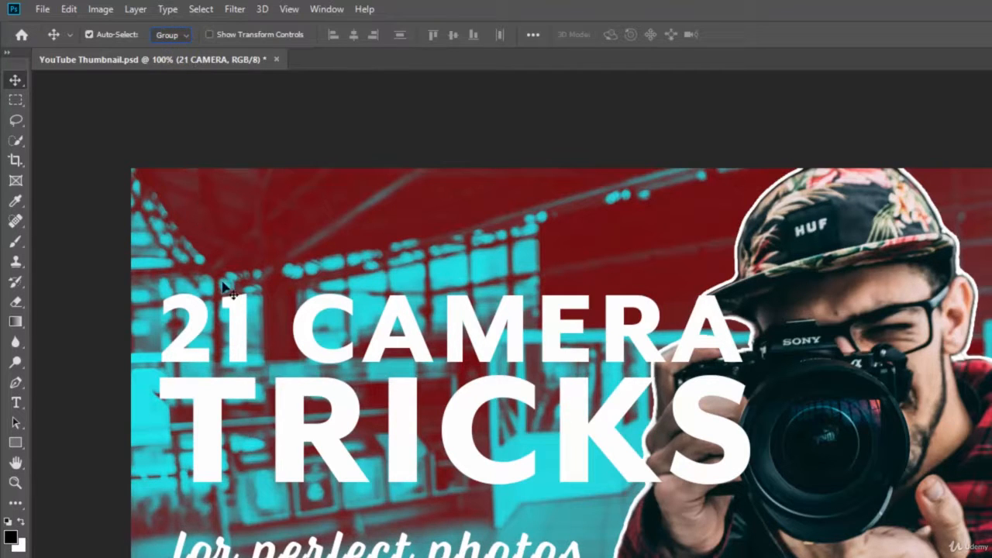
{"action": "left_click_drag", "start_coordinate": [237, 310], "coordinate": [316, 243]}
{"action": "left_click", "coordinate": [166, 46]}
{"action": "key", "text": "ctrl+z"}
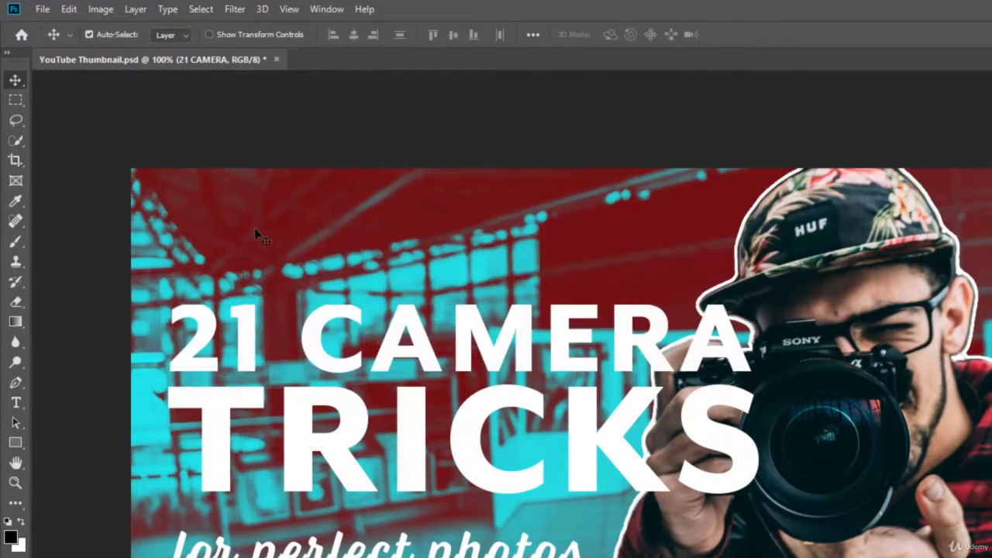
Step: Set Auto-Select to Group and move the Main Heading group down so it sits just above "for perfect photos"
{"action": "left_click", "coordinate": [179, 36]}
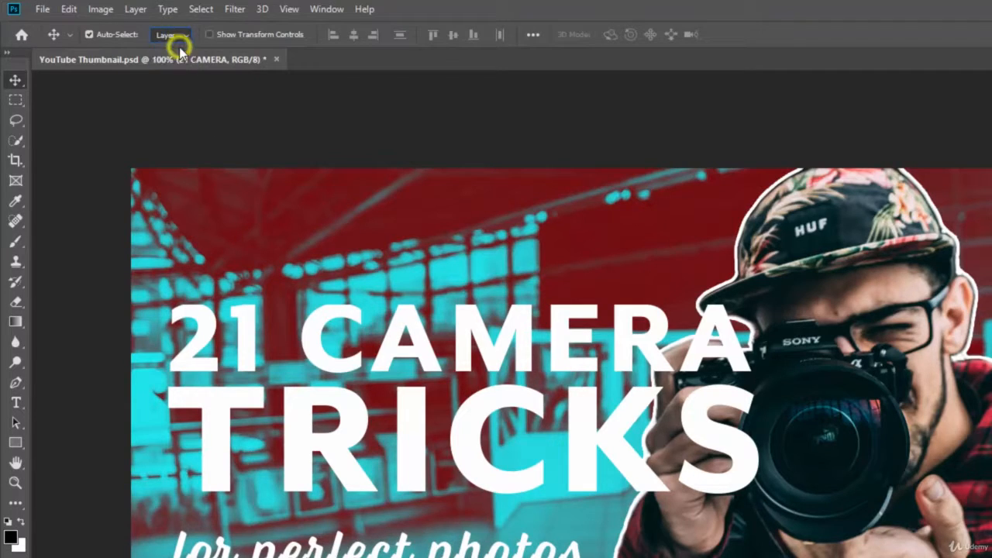
{"action": "left_click", "coordinate": [169, 47]}
{"action": "left_click_drag", "start_coordinate": [206, 321], "coordinate": [184, 315]}
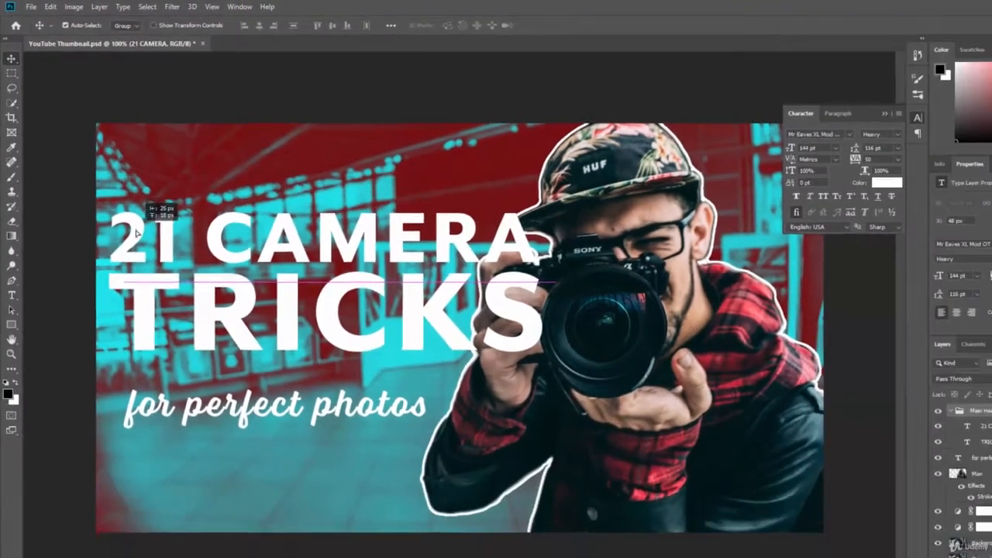
{"action": "mouse_move", "coordinate": [137, 234]}
{"action": "left_mouse_down"}
{"action": "mouse_move", "coordinate": [137, 243]}
{"action": "mouse_move", "coordinate": [146, 234]}
{"action": "left_mouse_up"}
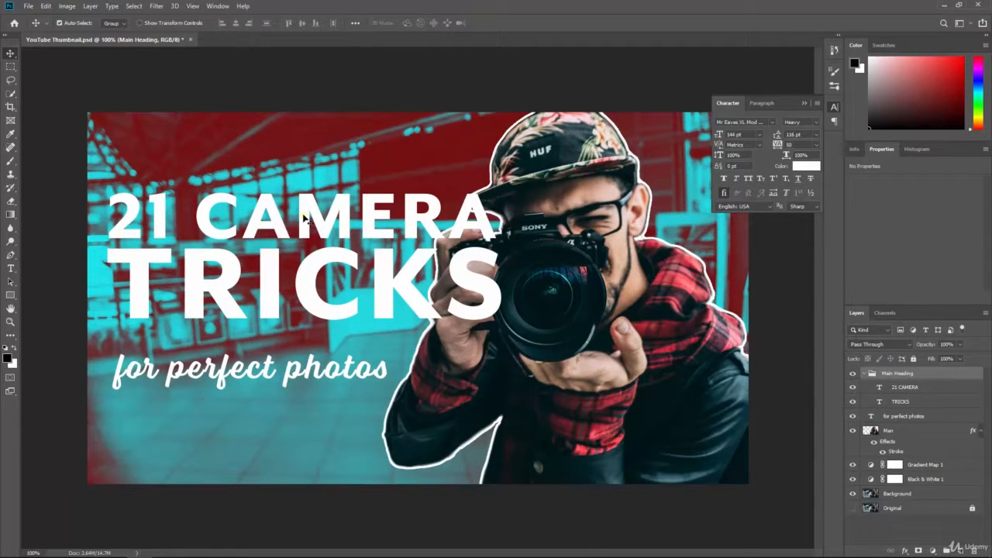
{"action": "mouse_move", "coordinate": [304, 218]}
{"action": "left_mouse_down"}
{"action": "mouse_move", "coordinate": [316, 146]}
{"action": "mouse_move", "coordinate": [504, 164]}
{"action": "mouse_move", "coordinate": [394, 163]}
{"action": "mouse_move", "coordinate": [399, 194]}
{"action": "mouse_move", "coordinate": [581, 368]}
{"action": "mouse_move", "coordinate": [547, 351]}
{"action": "mouse_move", "coordinate": [542, 372]}
{"action": "mouse_move", "coordinate": [355, 219]}
{"action": "mouse_move", "coordinate": [284, 223]}
{"action": "mouse_move", "coordinate": [314, 234]}
{"action": "left_mouse_up"}
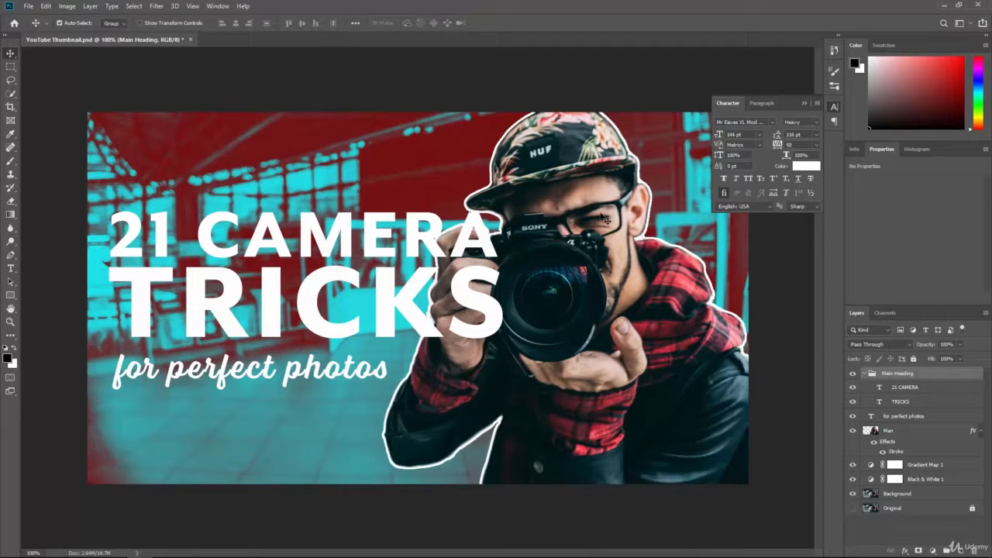
Step: Collapse the character settings and save the thumbnail document
{"action": "left_click", "coordinate": [804, 103]}
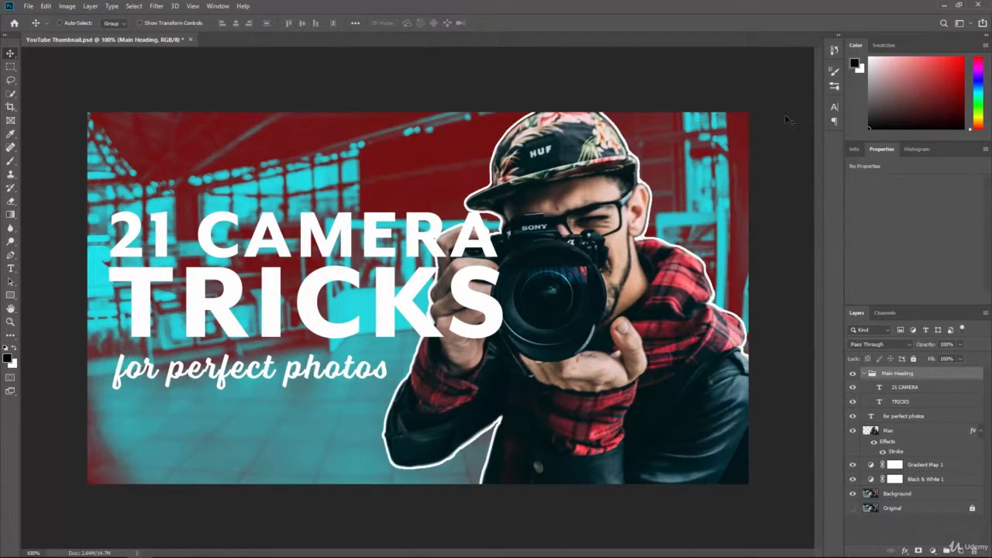
{"action": "key", "text": "ctrl+s"}
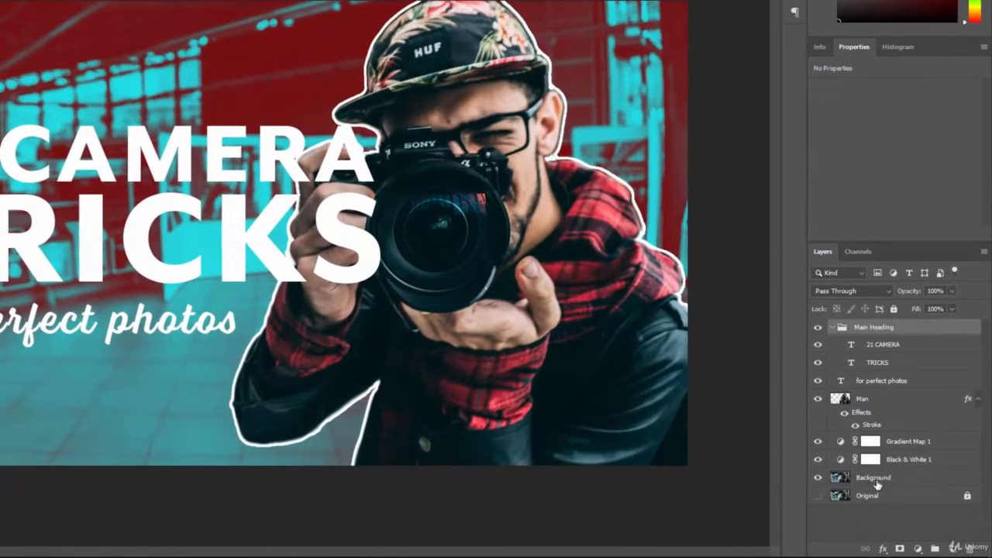
Step: Add a linear black-to-transparent gradient fill layer at 90° and 100% scale, and place it directly above the Gradient Map 1 layer
{"action": "left_click", "coordinate": [899, 496]}
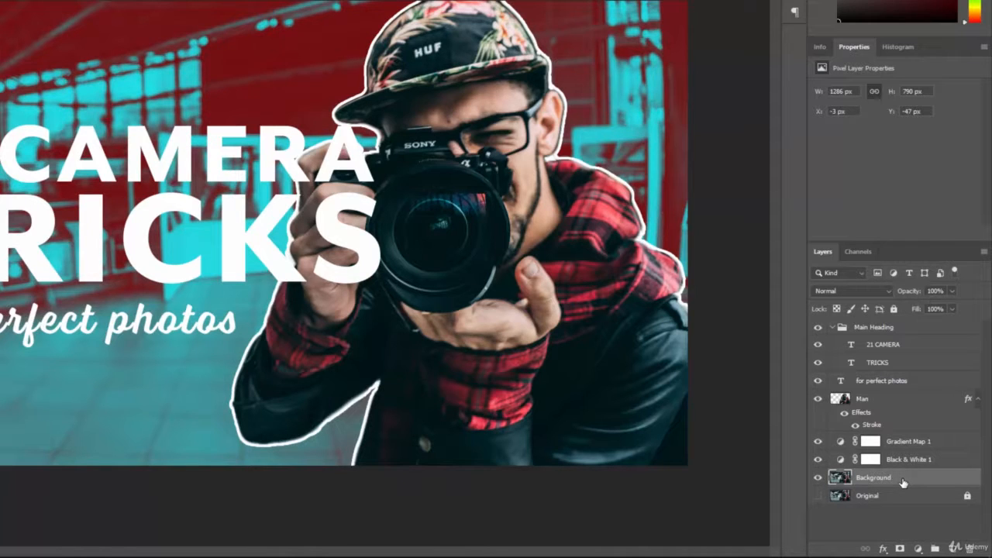
{"action": "left_click", "coordinate": [917, 549]}
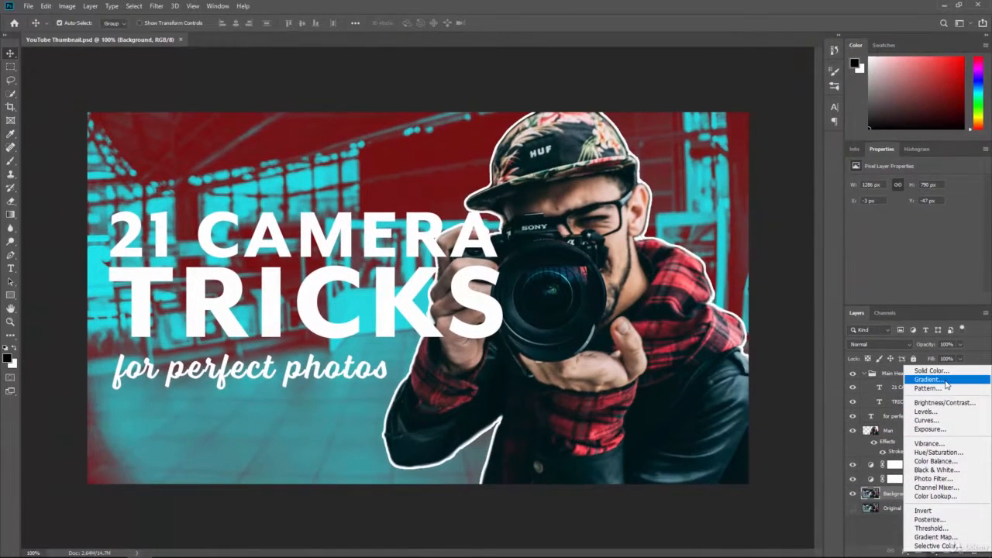
{"action": "left_click", "coordinate": [922, 359]}
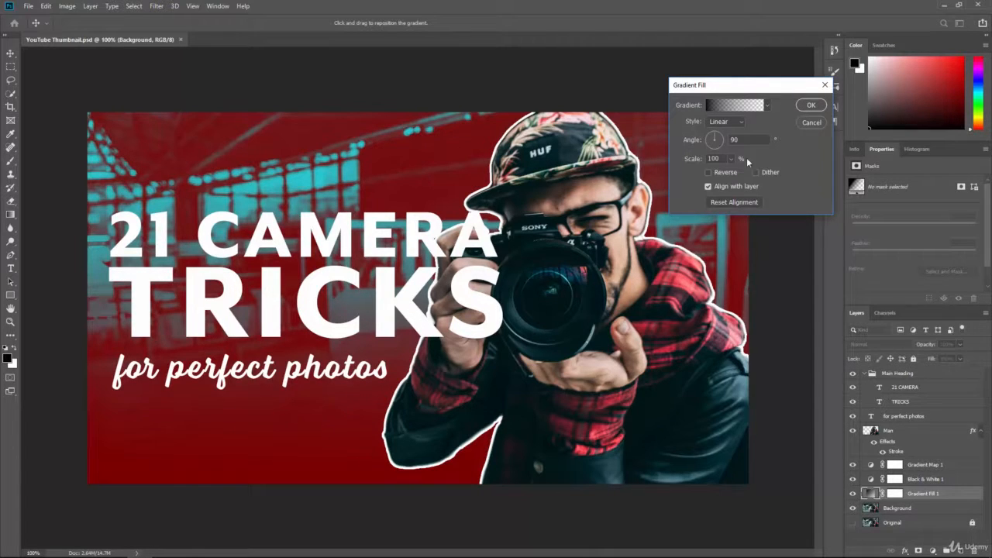
{"action": "left_click", "coordinate": [811, 107]}
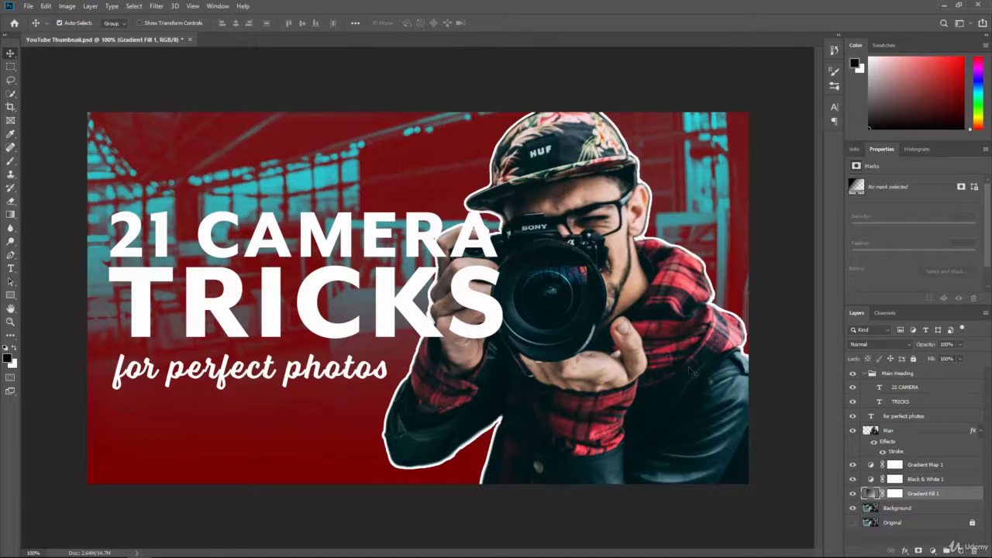
{"action": "left_click_drag", "start_coordinate": [940, 496], "coordinate": [938, 465]}
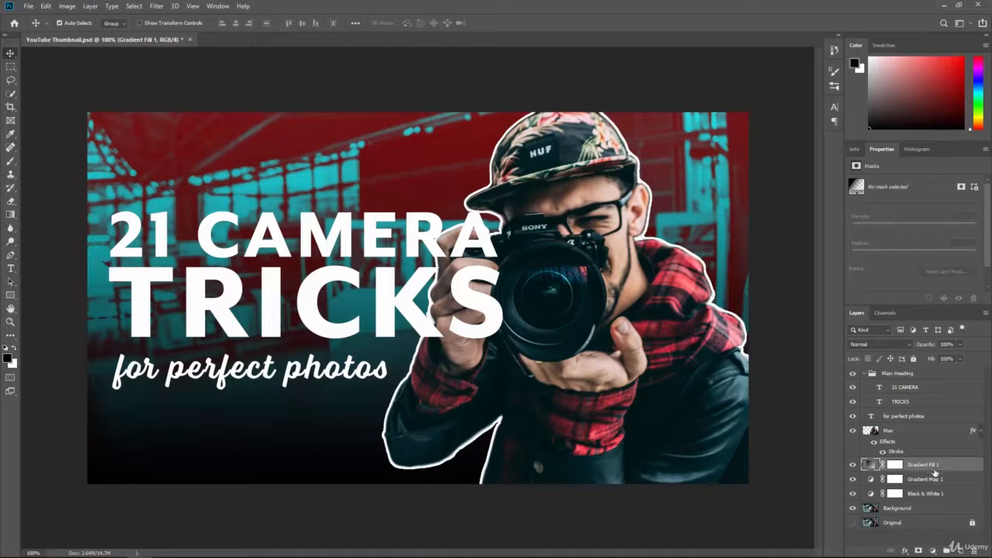
Step: Open the fill settings of the Gradient Fill 1 layer for editing
{"action": "left_click", "coordinate": [922, 497]}
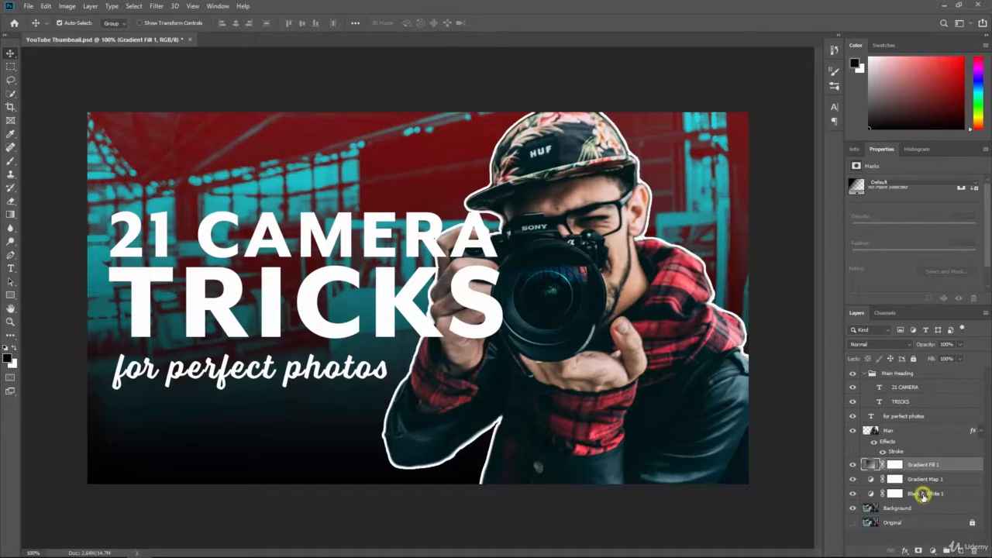
{"action": "left_click", "coordinate": [923, 480]}
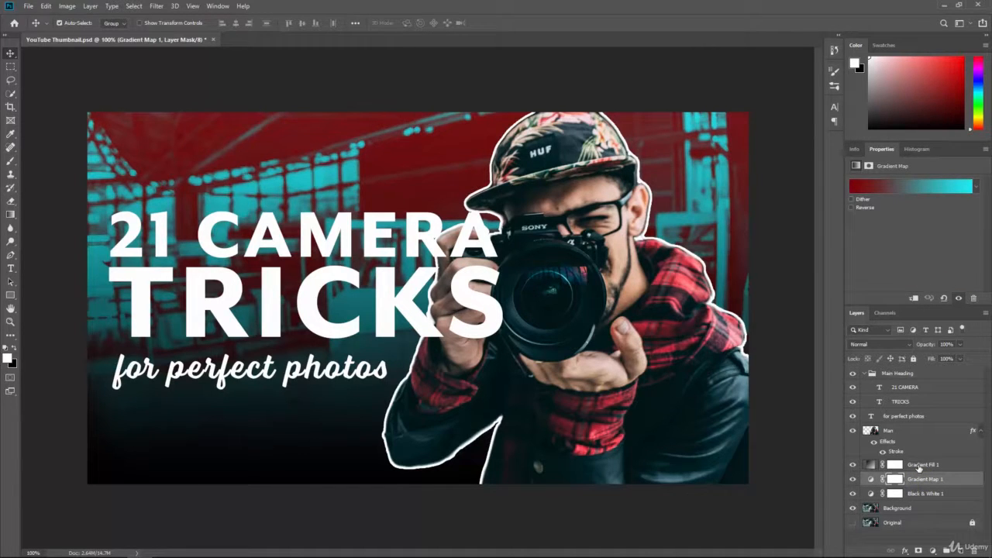
{"action": "left_click", "coordinate": [918, 465]}
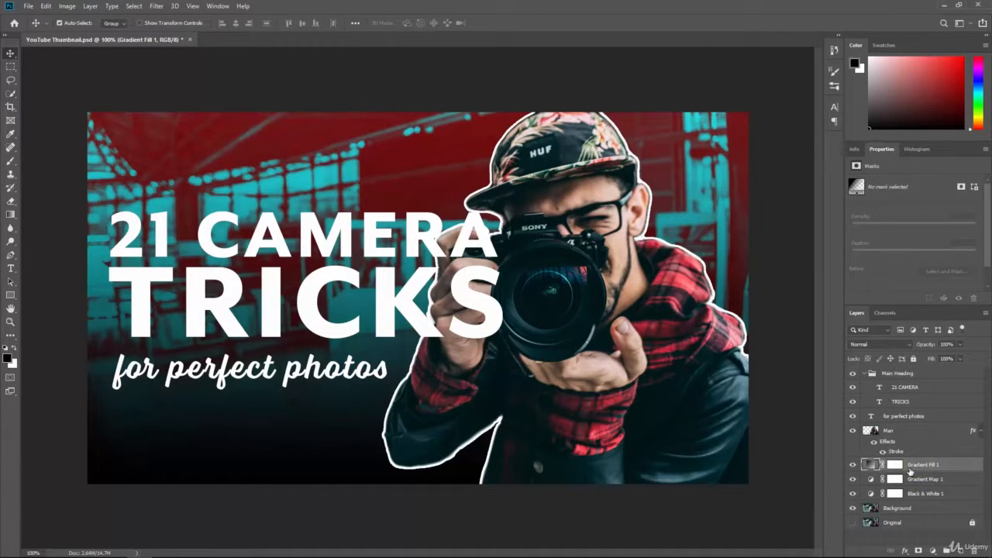
{"action": "double_click", "coordinate": [871, 466]}
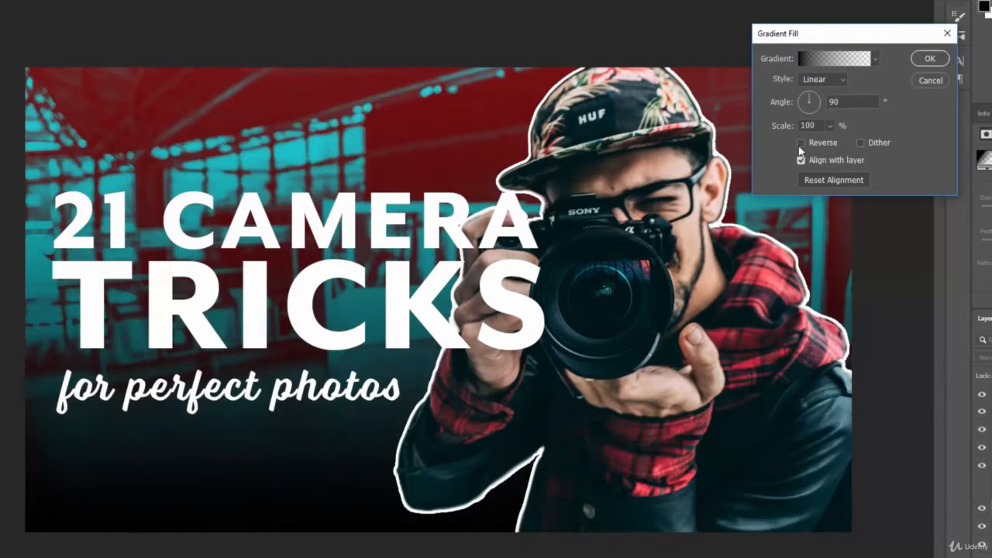
Step: Try a gradient scale of 122% and set the scale back to 100%
{"action": "mouse_move", "coordinate": [782, 125]}
{"action": "left_mouse_down"}
{"action": "mouse_move", "coordinate": [806, 125]}
{"action": "mouse_move", "coordinate": [707, 131]}
{"action": "mouse_move", "coordinate": [765, 131]}
{"action": "left_mouse_up"}
{"action": "left_click", "coordinate": [820, 122]}
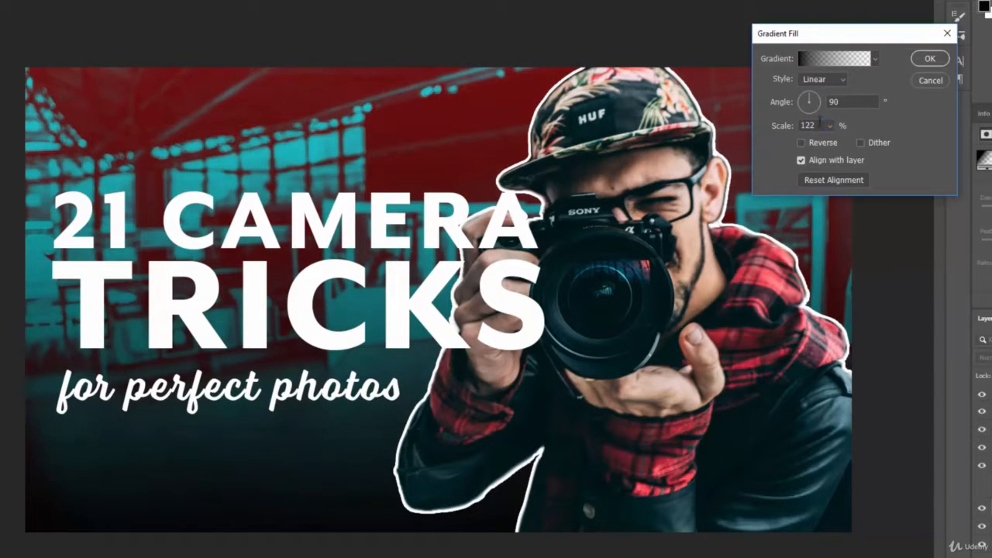
{"action": "double_click", "coordinate": [819, 121]}
{"action": "type", "text": "100"}
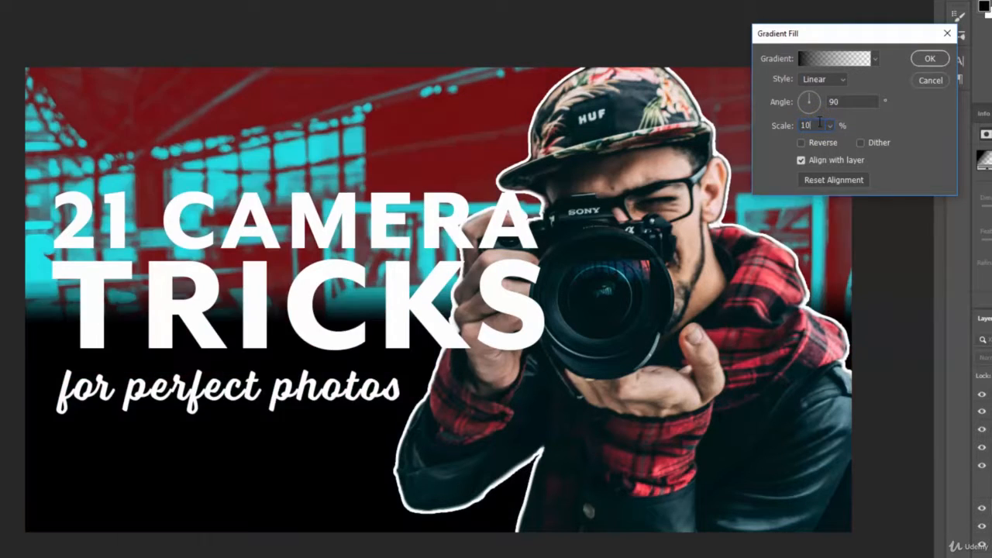
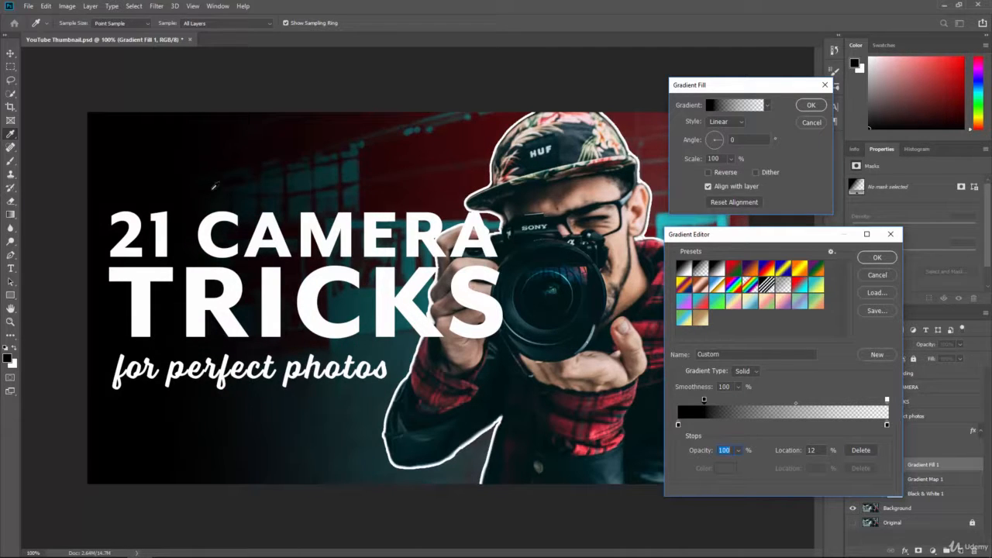
Step: Shift the gradient's black opacity stop inward to slightly past the 17% location and apply the gradient fill changes
{"action": "left_click", "coordinate": [704, 401]}
{"action": "left_click_drag", "start_coordinate": [712, 402], "coordinate": [752, 400]}
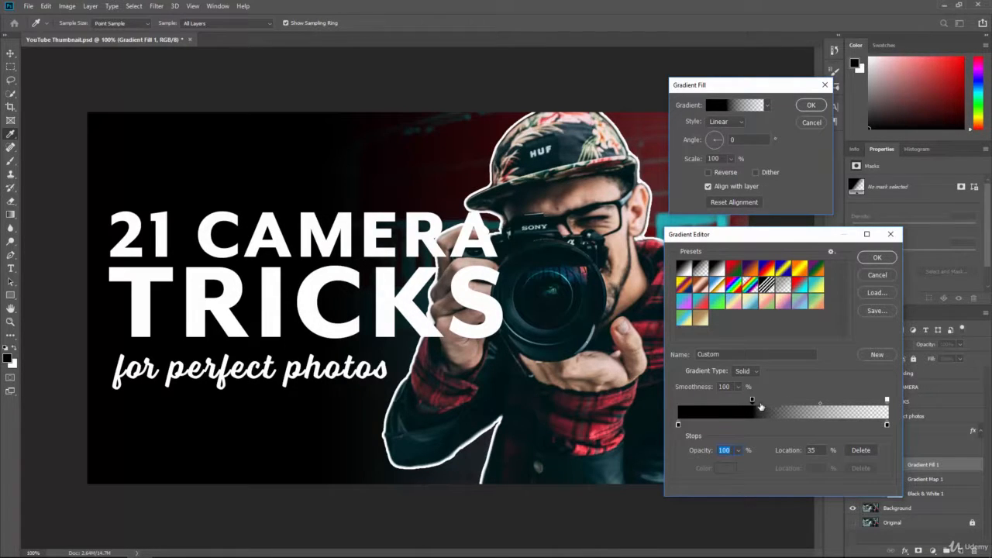
{"action": "left_click_drag", "start_coordinate": [752, 399], "coordinate": [714, 402]}
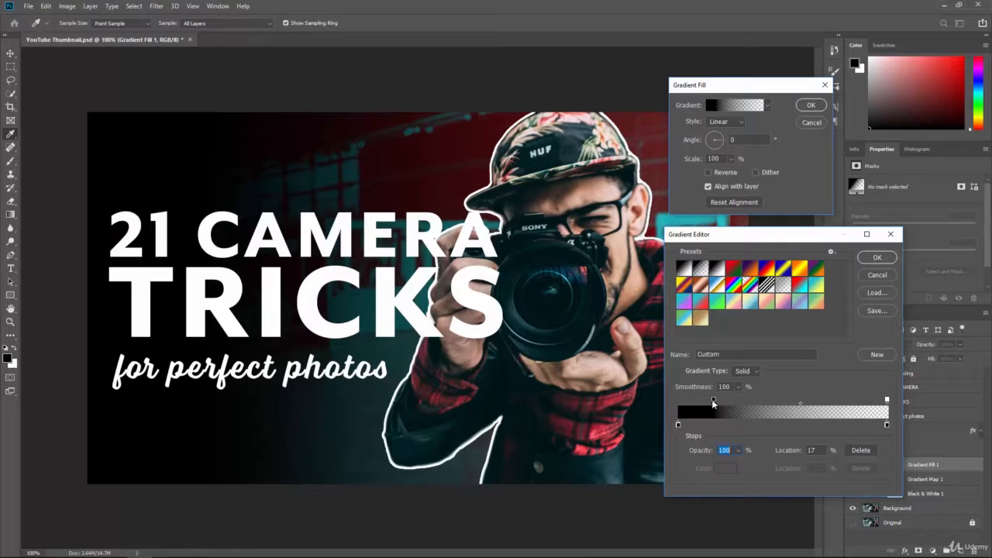
{"action": "left_click_drag", "start_coordinate": [713, 401], "coordinate": [723, 401]}
{"action": "left_click", "coordinate": [876, 258]}
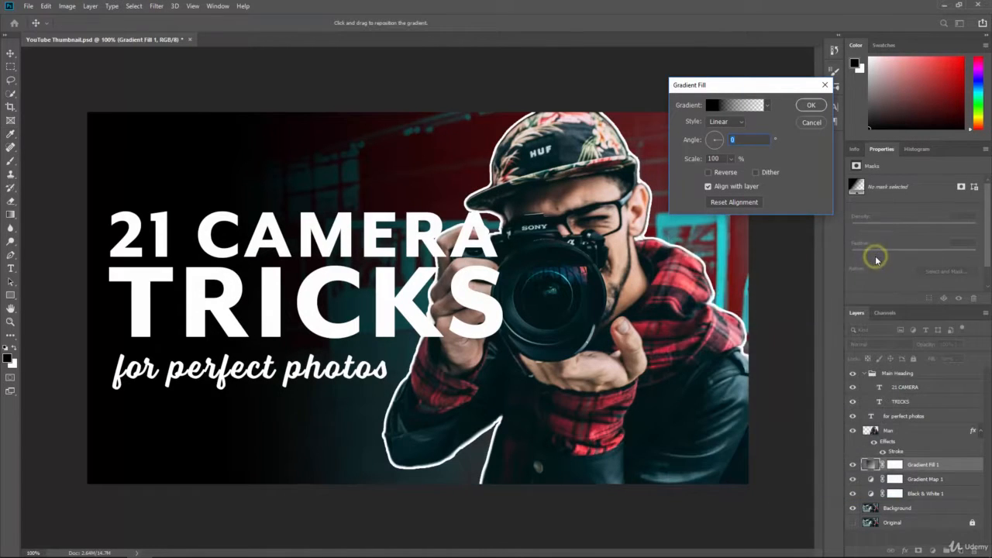
{"action": "left_click", "coordinate": [814, 106]}
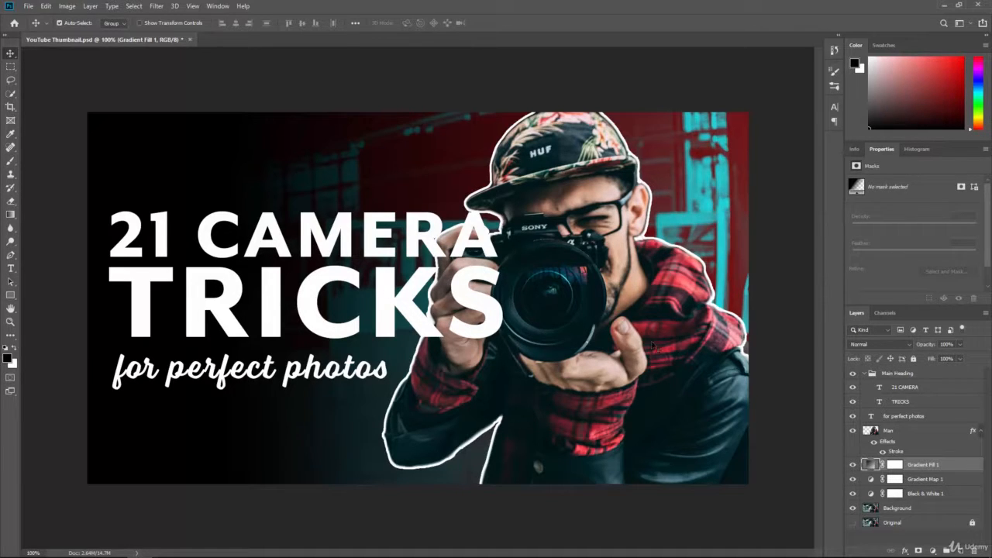
Step: Collapse the Main Heading group and place it directly below the Man layer, above Gradient Fill 1
{"action": "left_click", "coordinate": [865, 374]}
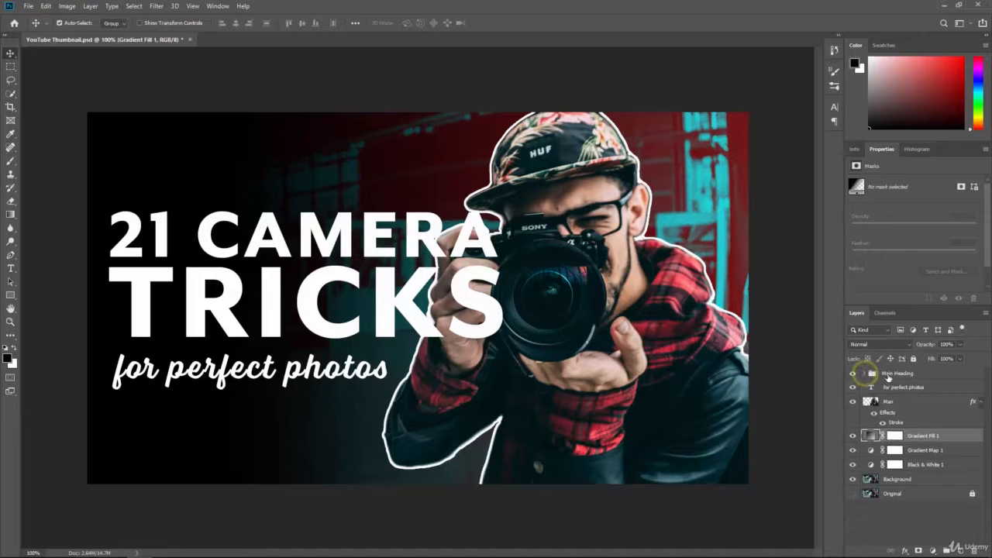
{"action": "left_click", "coordinate": [924, 374]}
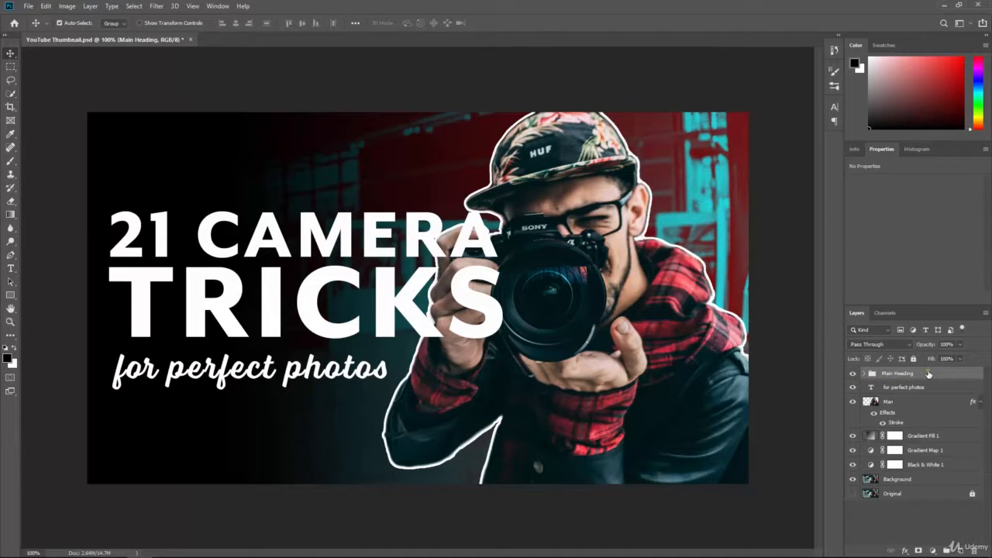
{"action": "left_click_drag", "start_coordinate": [930, 376], "coordinate": [924, 428]}
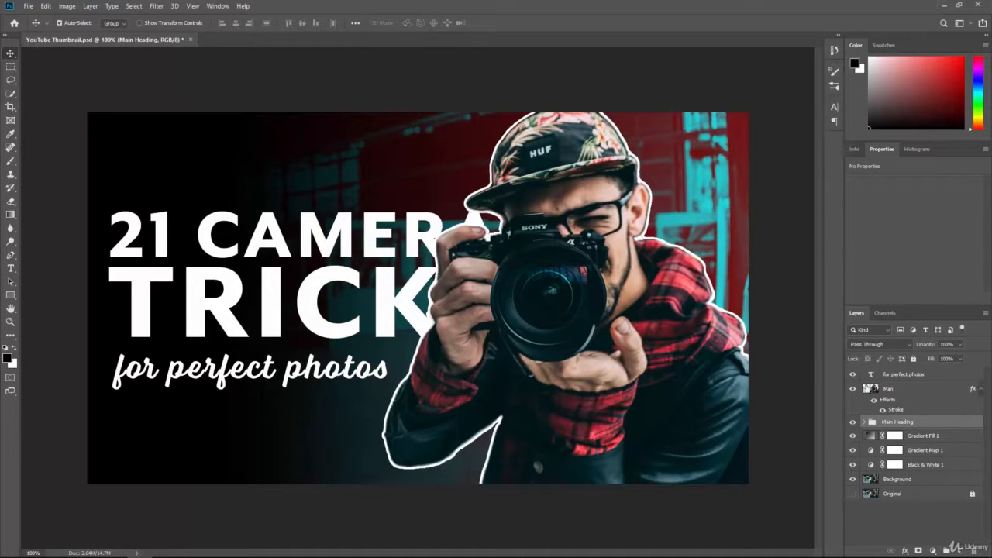
Step: Reduce the font size of the "21 CAMERA" text in the Main Heading group to 129 pt
{"action": "left_click", "coordinate": [863, 422]}
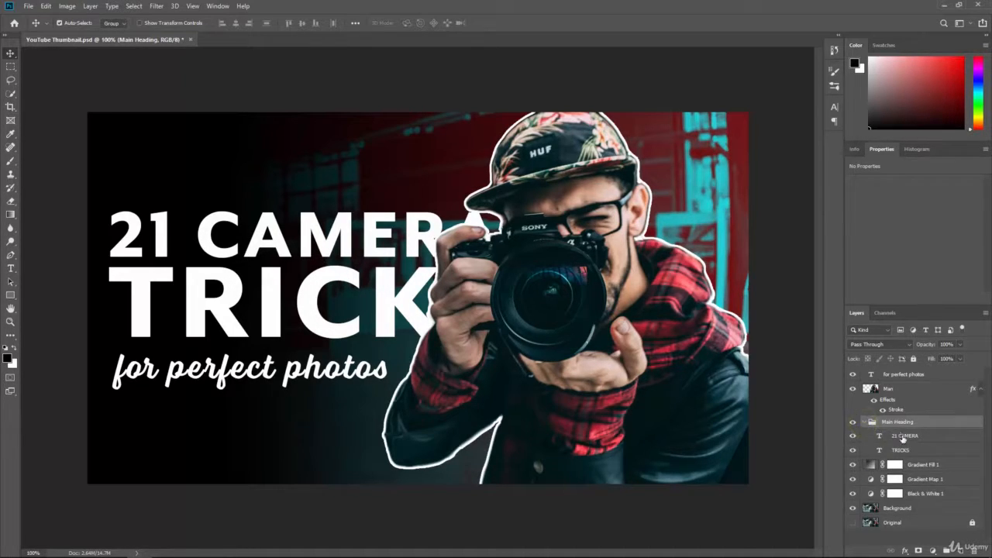
{"action": "left_click", "coordinate": [886, 438]}
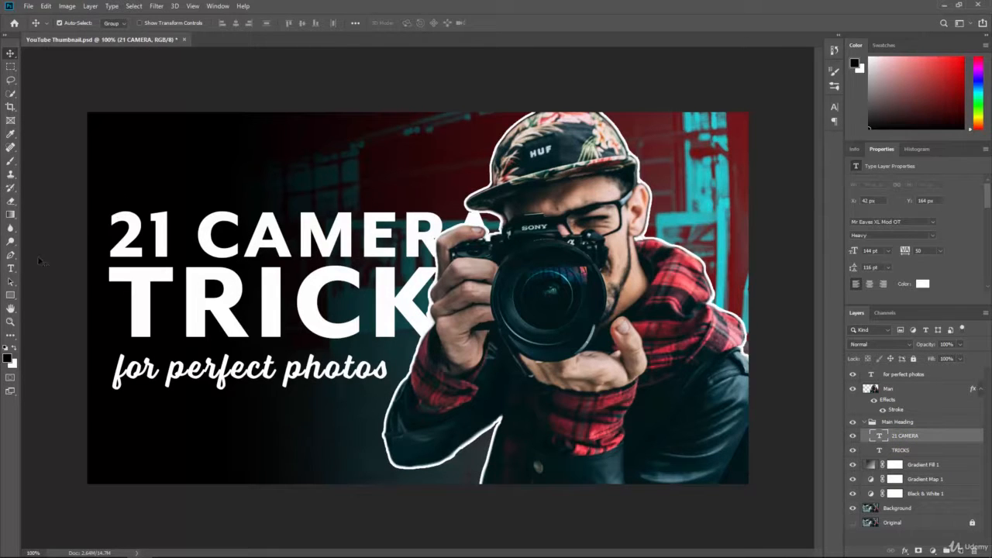
{"action": "left_click", "coordinate": [11, 268]}
{"action": "left_click", "coordinate": [229, 241]}
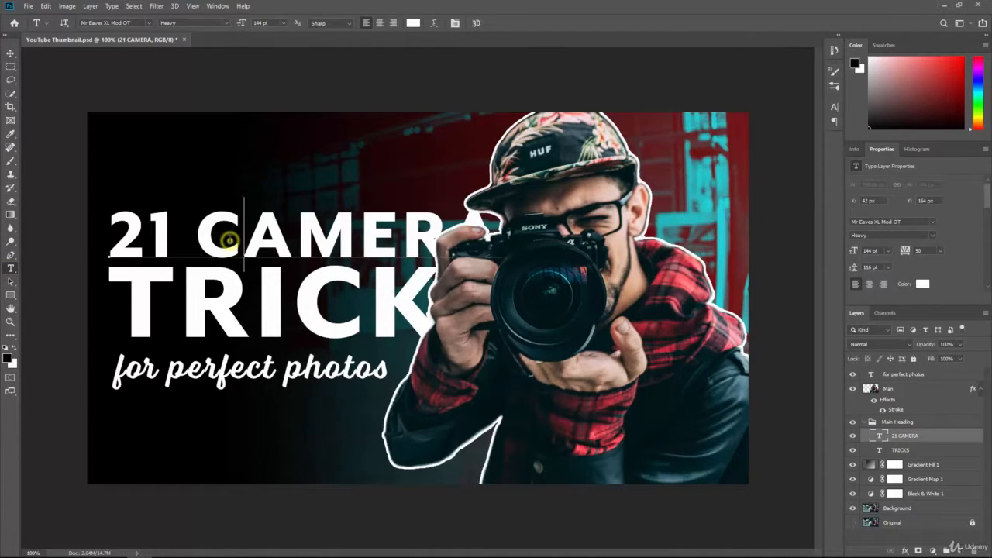
{"action": "left_click_drag", "start_coordinate": [109, 236], "coordinate": [500, 239]}
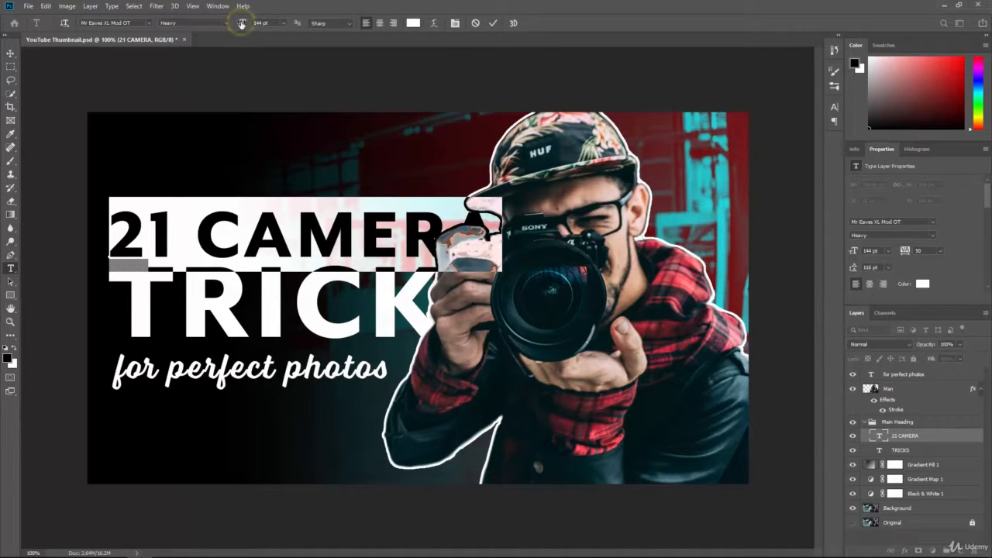
{"action": "left_click_drag", "start_coordinate": [241, 23], "coordinate": [233, 31]}
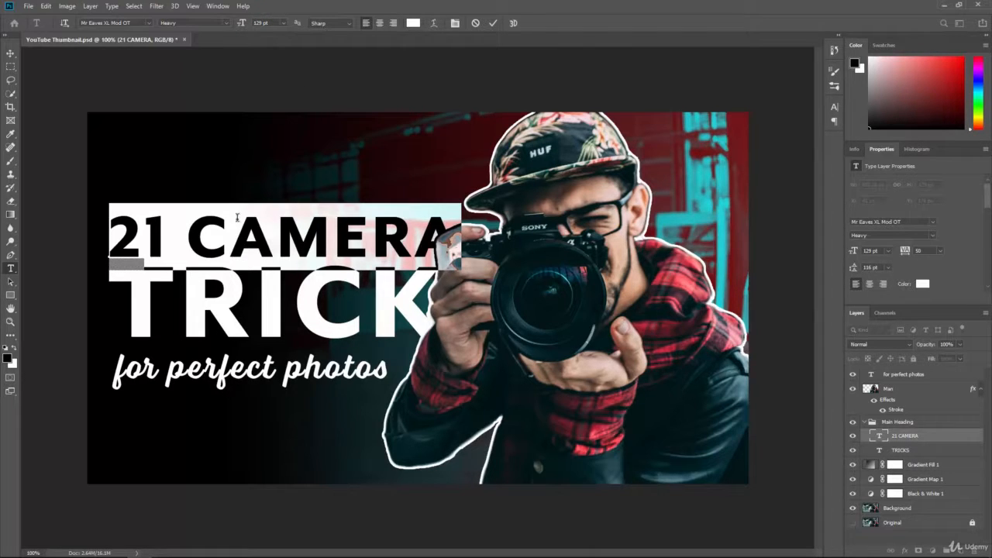
{"action": "left_click", "coordinate": [11, 53]}
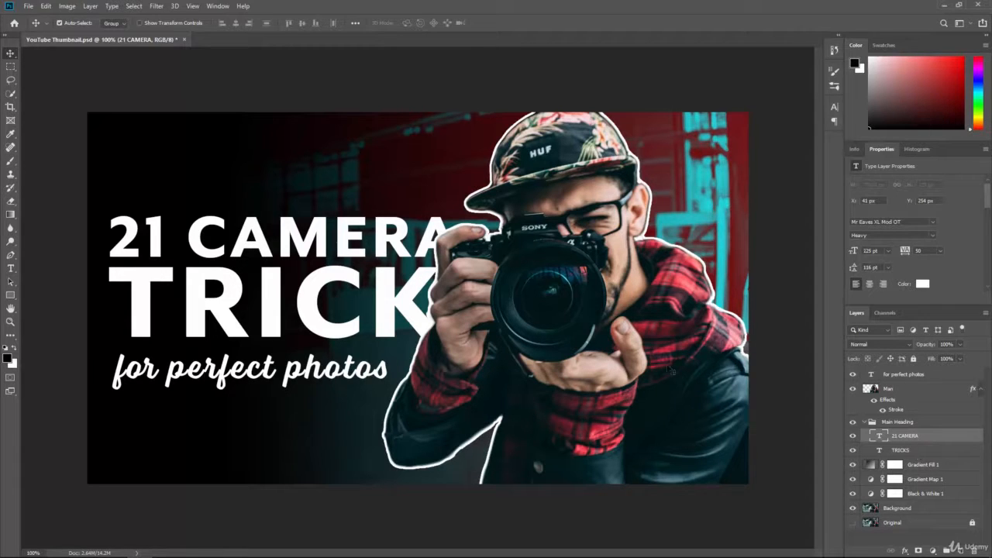
Step: Reduce the font size of the "TRICKS" text to 184 pt
{"action": "left_click", "coordinate": [229, 269], "text": "ctrl"}
{"action": "left_click", "coordinate": [11, 268]}
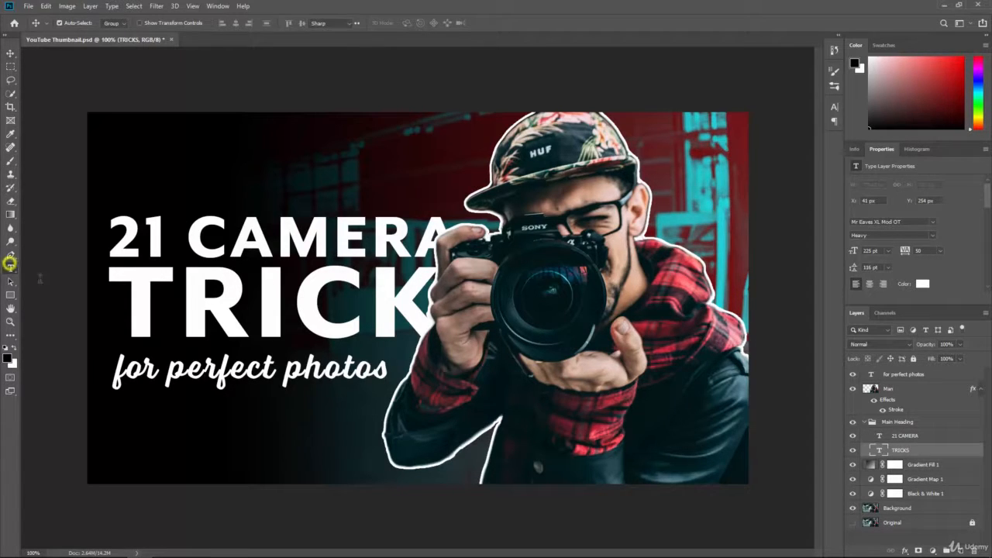
{"action": "double_click", "coordinate": [194, 301]}
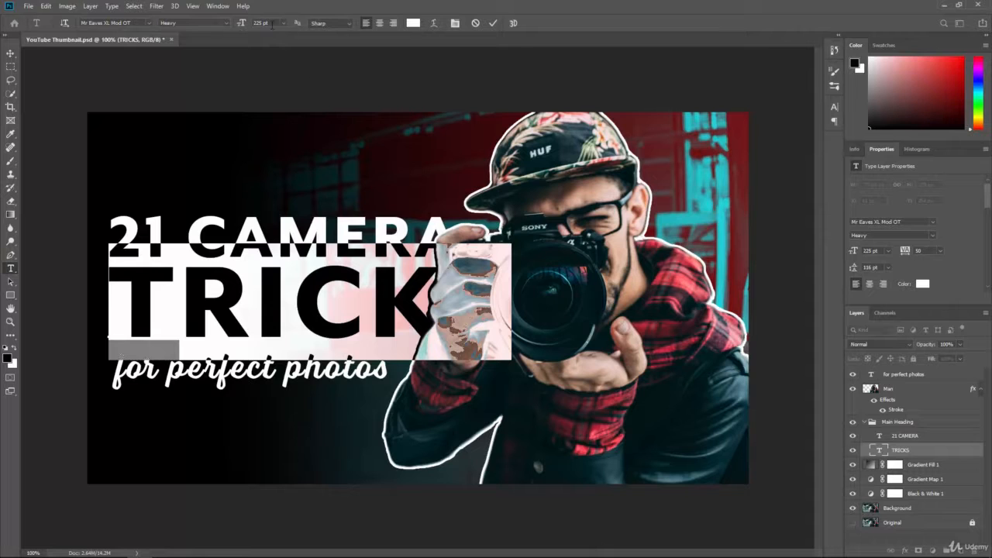
{"action": "left_click_drag", "start_coordinate": [243, 23], "coordinate": [223, 39]}
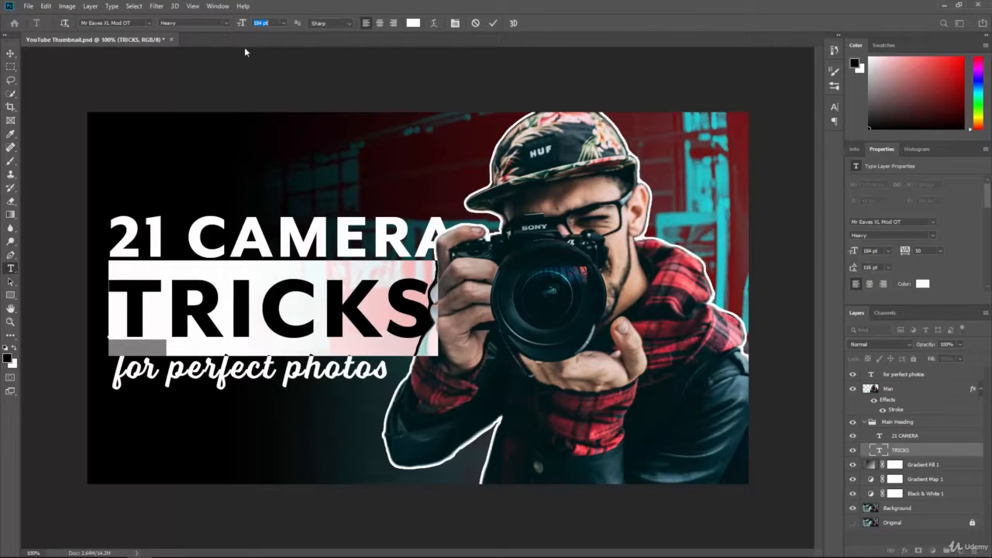
Step: Fine-tune the heading font sizes to 124 pt for "21 CAMERA" and 189 pt for "TRICKS"
{"action": "left_click", "coordinate": [907, 436]}
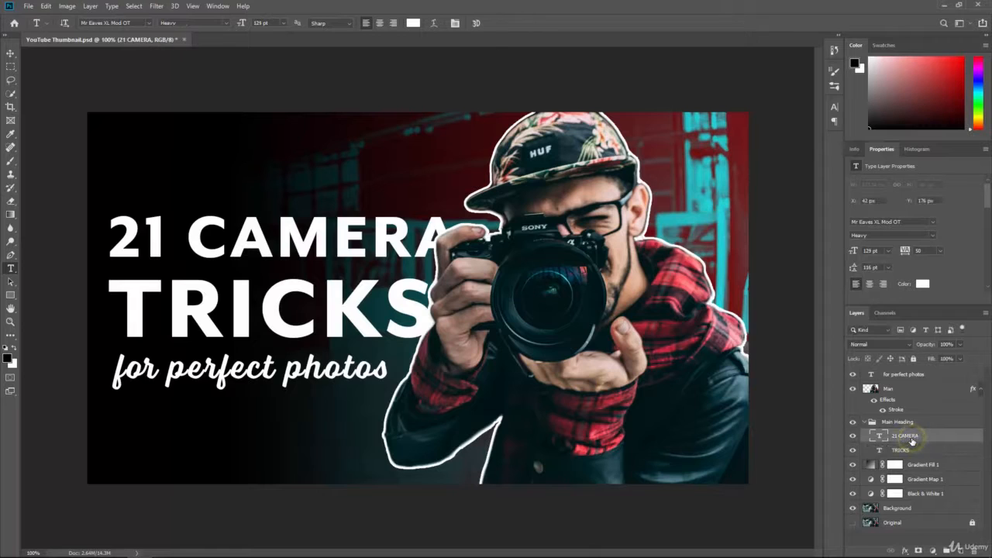
{"action": "left_click_drag", "start_coordinate": [241, 27], "coordinate": [239, 38]}
{"action": "key", "text": "Return"}
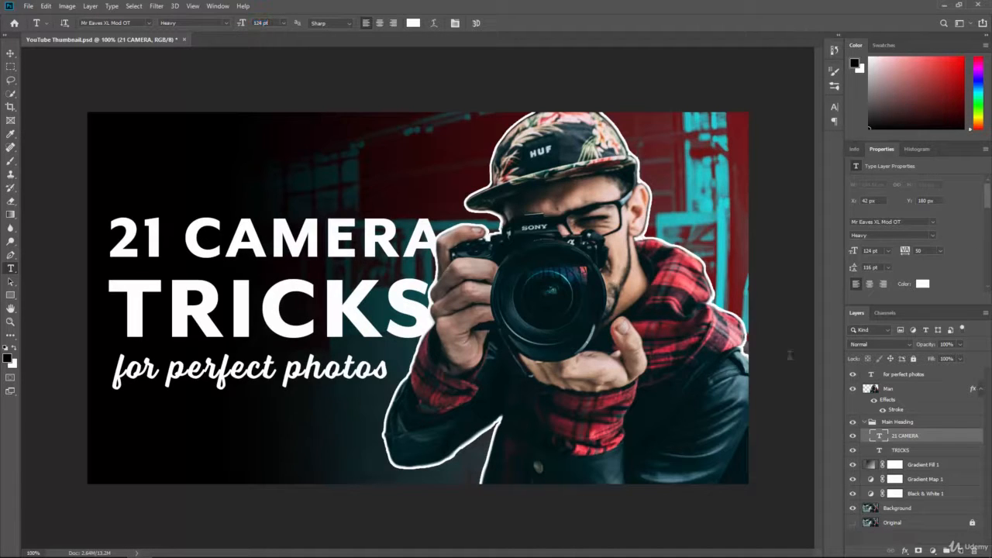
{"action": "left_click", "coordinate": [897, 451]}
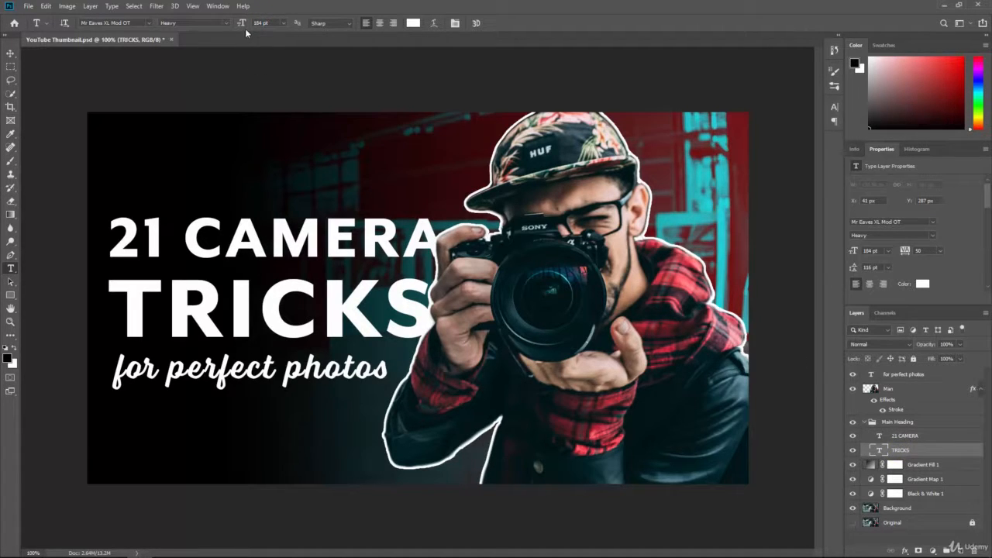
{"action": "left_click_drag", "start_coordinate": [243, 24], "coordinate": [246, 26]}
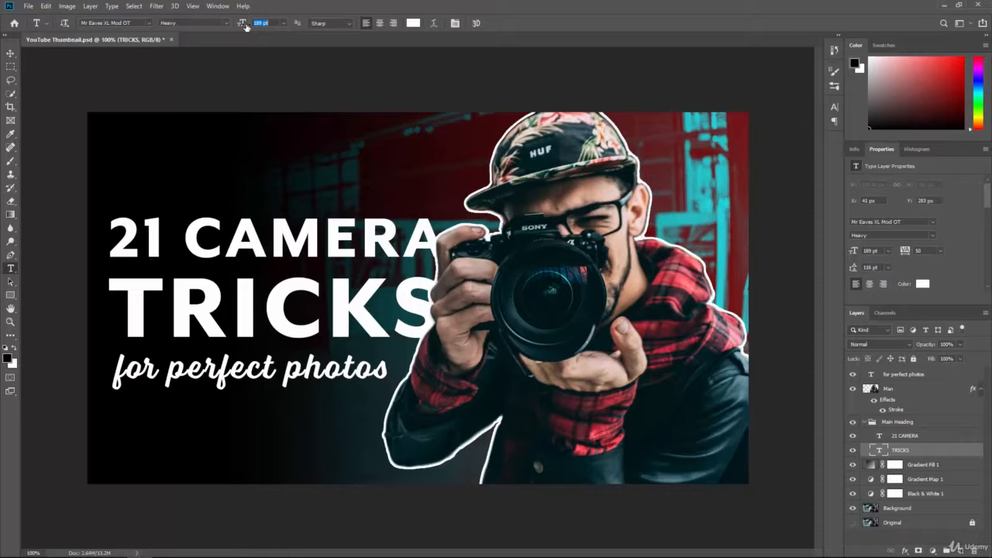
Step: Try moving the whole Main Heading group and undo the move
{"action": "key", "text": "v"}
{"action": "left_click_drag", "start_coordinate": [136, 296], "coordinate": [169, 311]}
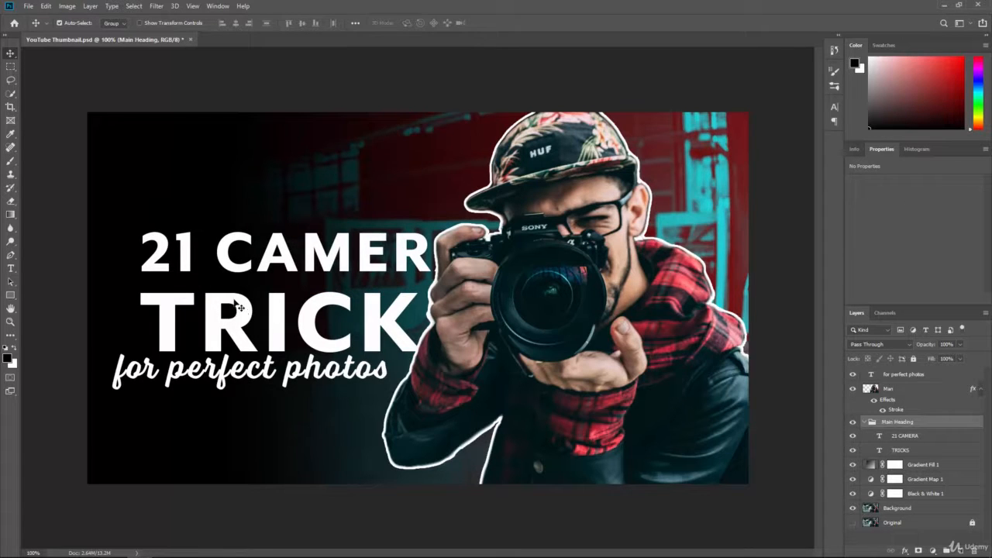
{"action": "key", "text": "ctrl+z"}
Step: Set Auto-Select to Layer and nudge the "TRICKS" text up to Y 261 px, close beneath "21 CAMERA"
{"action": "left_click", "coordinate": [113, 23]}
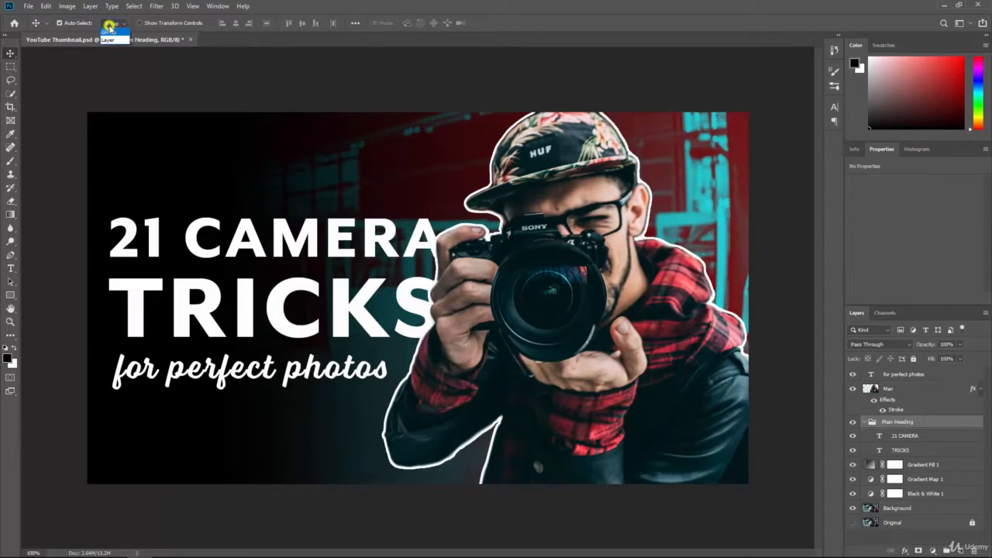
{"action": "left_click", "coordinate": [111, 35]}
{"action": "left_click", "coordinate": [139, 289]}
{"action": "mouse_move", "coordinate": [154, 298]}
{"action": "left_mouse_down"}
{"action": "mouse_move", "coordinate": [207, 259]}
{"action": "mouse_move", "coordinate": [153, 287]}
{"action": "left_mouse_up"}
{"action": "key", "text": "ctrl+z"}
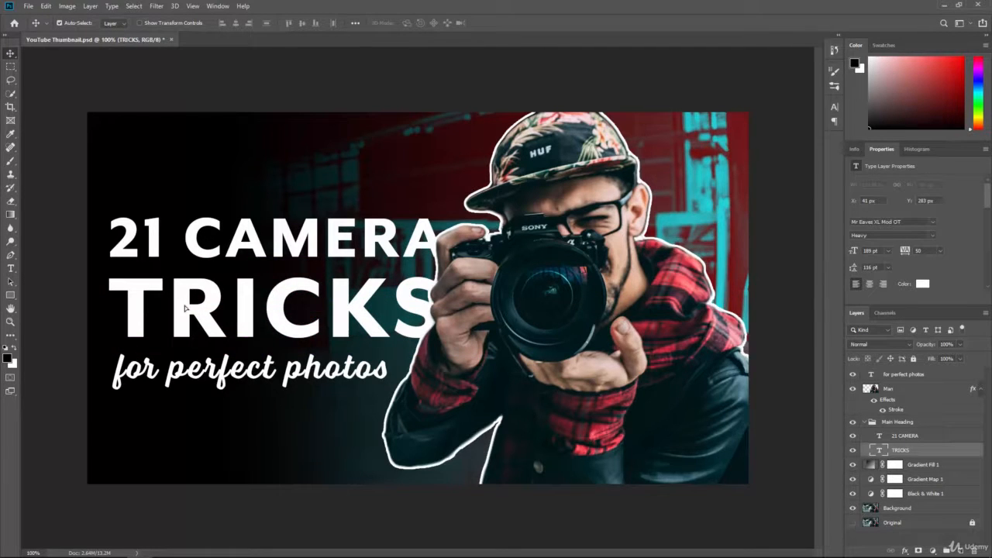
{"action": "key", "text": "Up"}
{"action": "key", "text": "Up"}
{"action": "key", "text": "Up"}
{"action": "key", "text": "Up"}
{"action": "key", "text": "Up"}
{"action": "key", "text": "Up"}
{"action": "key", "text": "Up"}
{"action": "key", "text": "Up"}
{"action": "key", "text": "Up"}
{"action": "key", "text": "Up"}
{"action": "key", "text": "Up"}
{"action": "key", "text": "Up"}
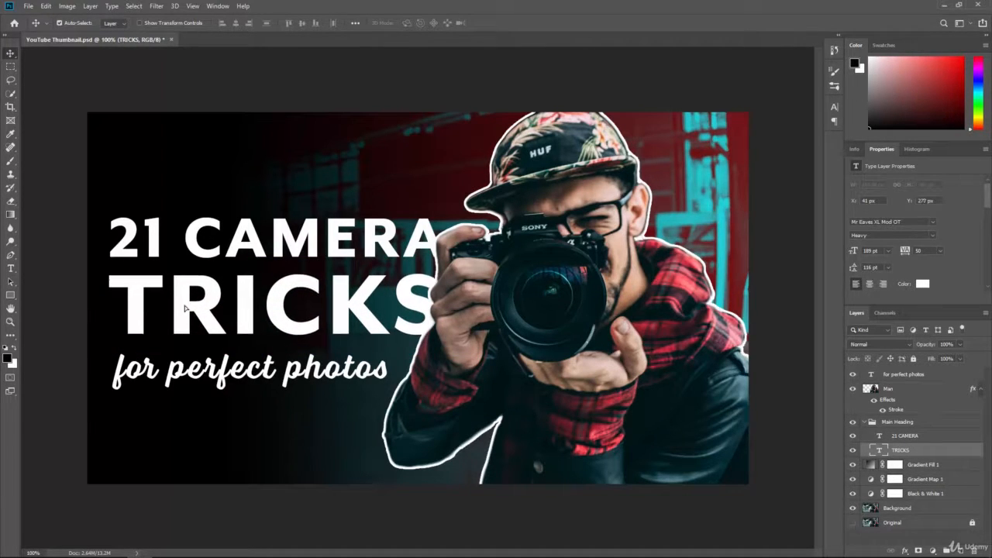
{"action": "key", "text": "Up"}
{"action": "key", "text": "Up"}
{"action": "key", "text": "Up"}
{"action": "key", "text": "Up"}
{"action": "key", "text": "Up"}
{"action": "key", "text": "Up"}
{"action": "key", "text": "Up"}
{"action": "key", "text": "Up"}
{"action": "key", "text": "Up"}
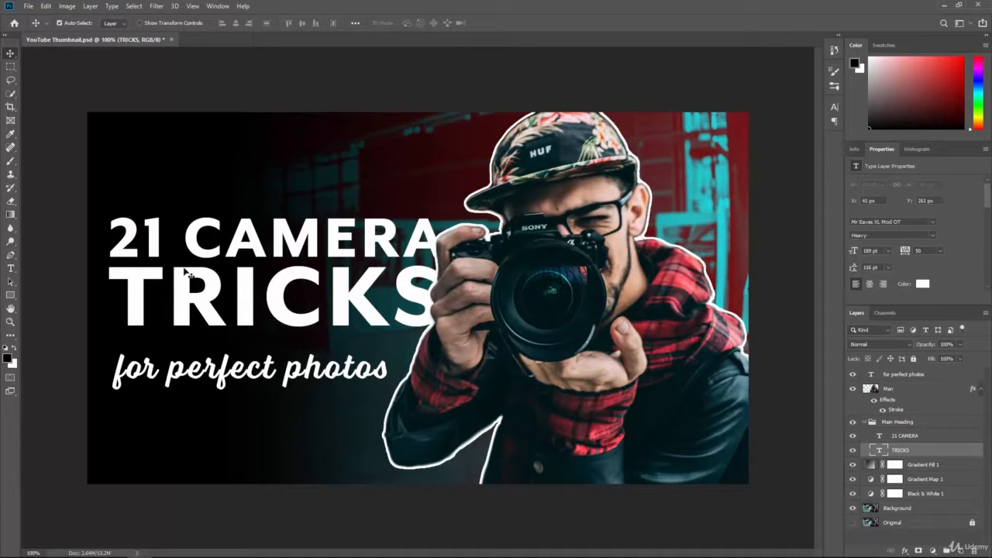
Step: Set Auto-Select to Group and shift the Main Heading group slightly up and to the left
{"action": "left_click", "coordinate": [111, 23]}
{"action": "left_click", "coordinate": [113, 16]}
{"action": "mouse_move", "coordinate": [130, 231]}
{"action": "left_mouse_down"}
{"action": "mouse_move", "coordinate": [119, 244]}
{"action": "mouse_move", "coordinate": [118, 222]}
{"action": "mouse_move", "coordinate": [124, 256]}
{"action": "mouse_move", "coordinate": [119, 219]}
{"action": "mouse_move", "coordinate": [129, 236]}
{"action": "mouse_move", "coordinate": [127, 227]}
{"action": "left_mouse_up"}
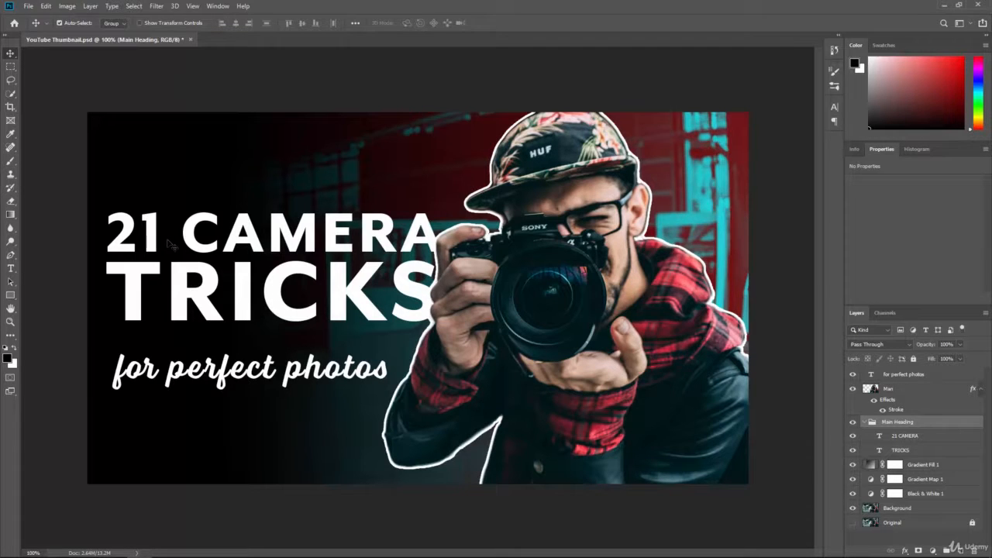
{"action": "key", "text": "Left"}
{"action": "key", "text": "Left"}
{"action": "key", "text": "Left"}
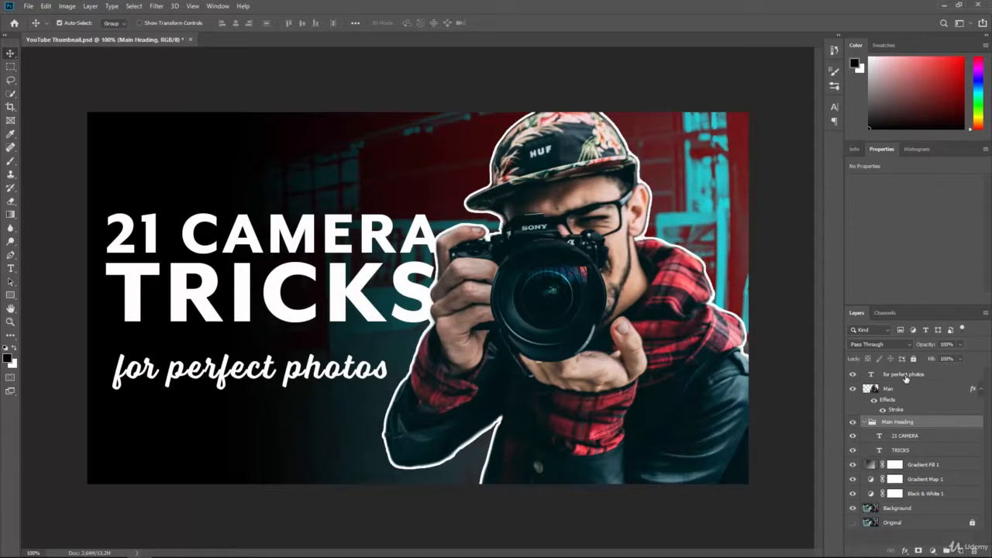
Step: Place the "for perfect photos" text layer inside the Main Heading group, directly below "TRICKS"
{"action": "left_click", "coordinate": [901, 377]}
{"action": "left_click_drag", "start_coordinate": [905, 375], "coordinate": [925, 455]}
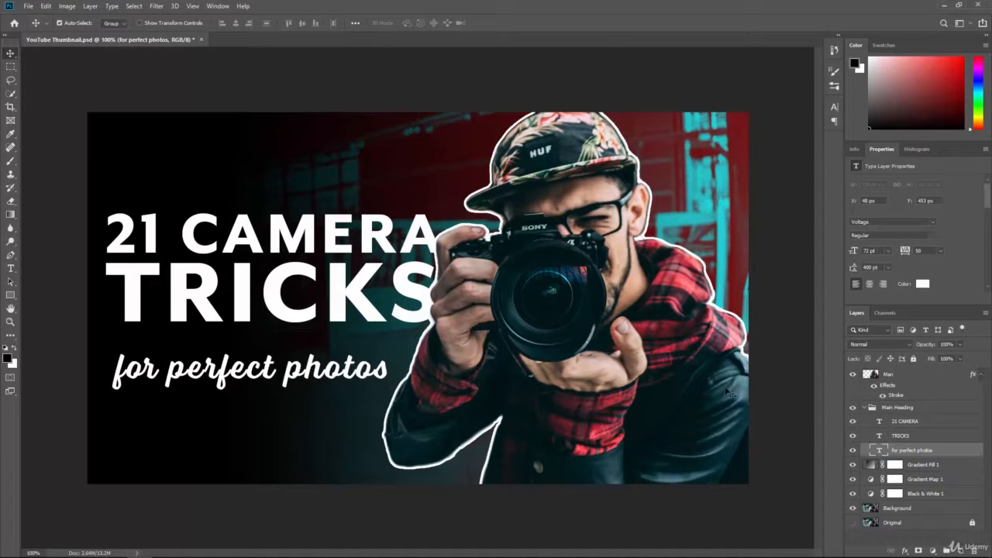
Step: Take the "for perfect photos" layer out of the Main Heading group and move its text up close beneath "TRICKS"
{"action": "left_click", "coordinate": [171, 384]}
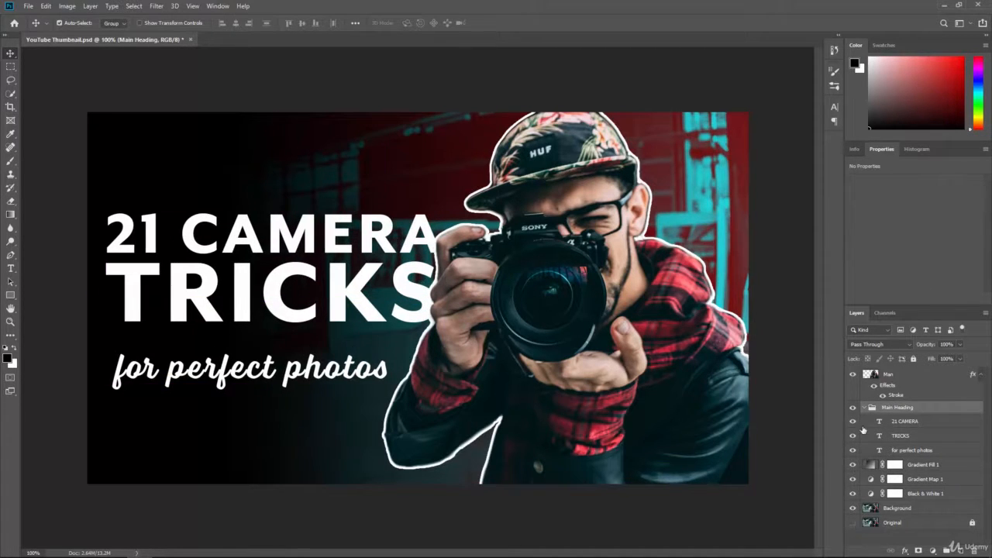
{"action": "left_click_drag", "start_coordinate": [917, 454], "coordinate": [912, 452]}
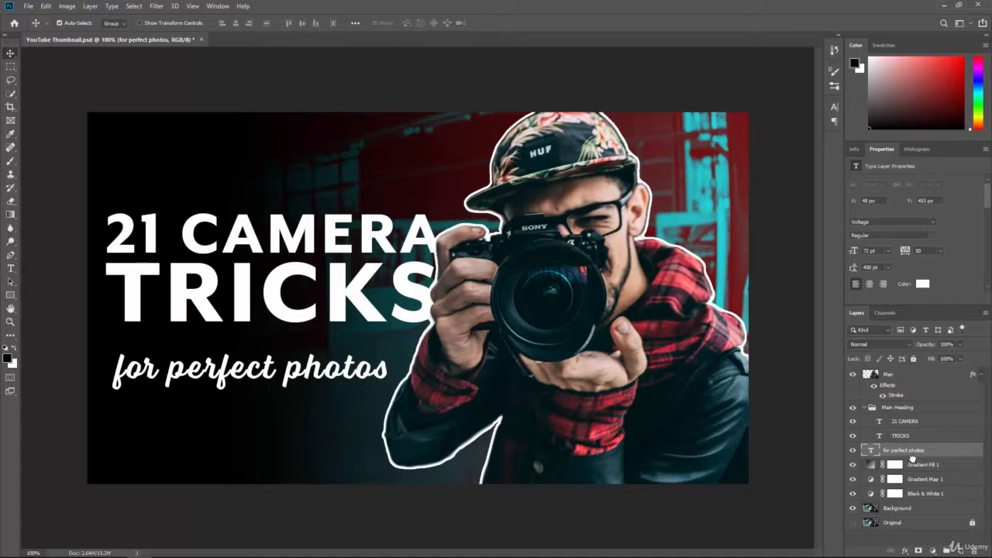
{"action": "left_click", "coordinate": [865, 407]}
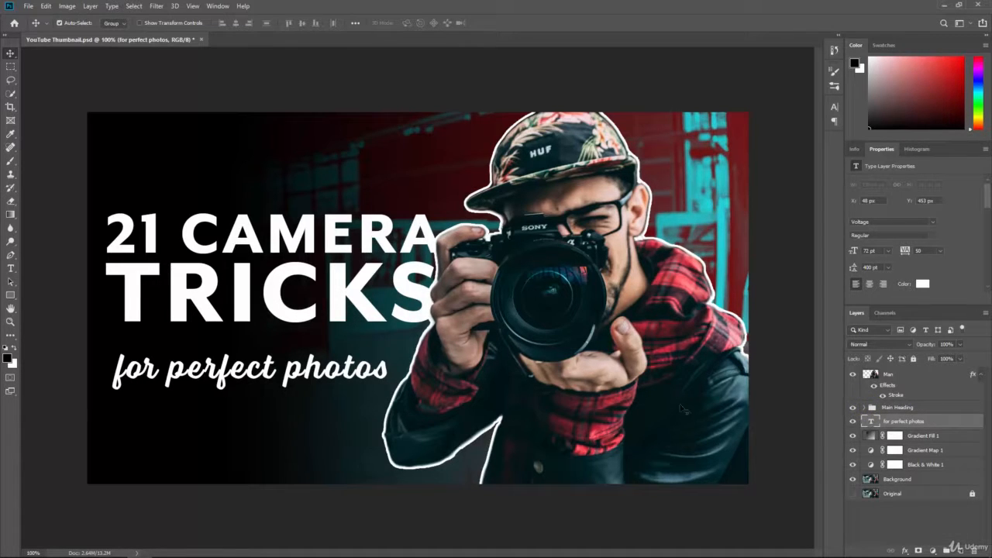
{"action": "left_click_drag", "start_coordinate": [307, 367], "coordinate": [305, 345]}
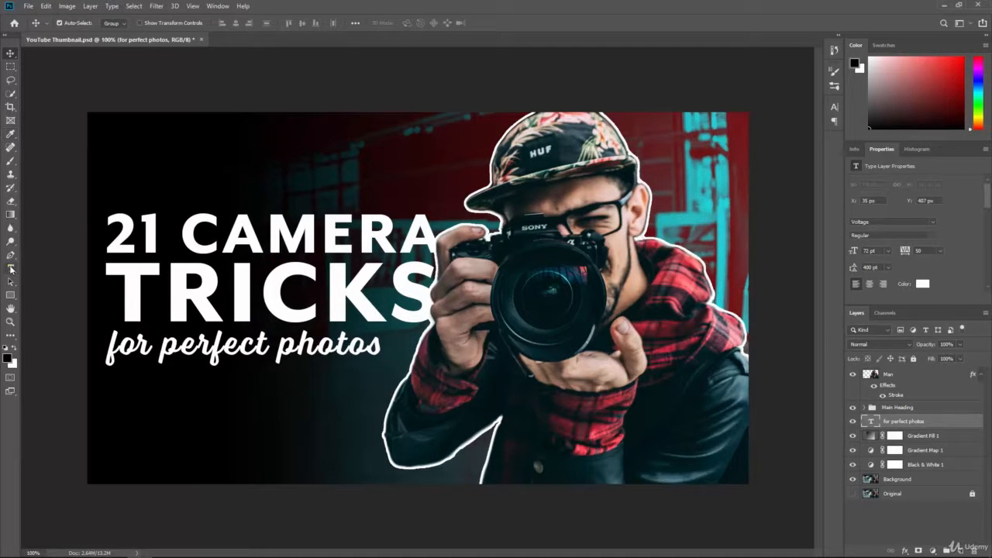
Step: Enlarge the "for perfect photos" text to 80 pt and nudge it slightly down and left beneath "TRICKS"
{"action": "left_click", "coordinate": [11, 268]}
{"action": "left_click_drag", "start_coordinate": [241, 26], "coordinate": [241, 24]}
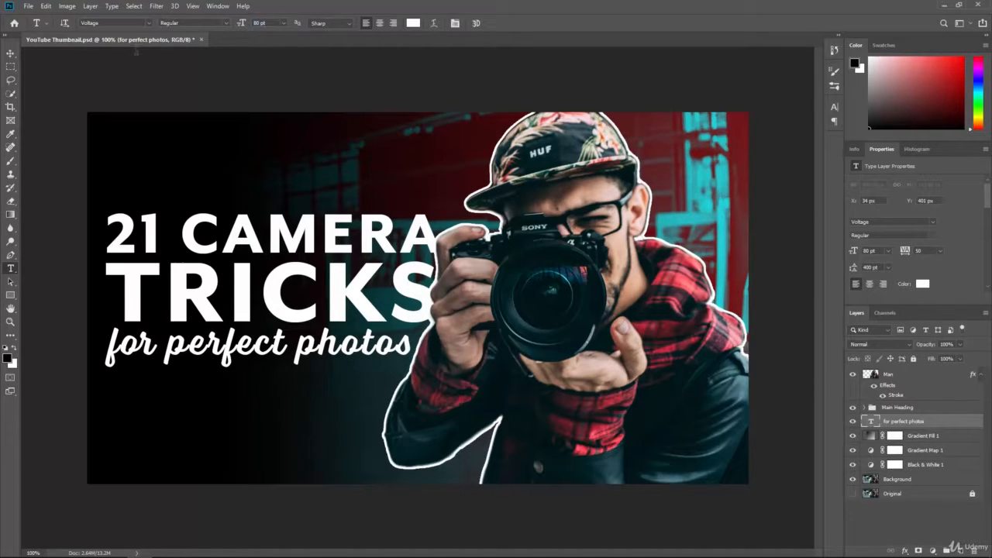
{"action": "left_click", "coordinate": [10, 53]}
{"action": "left_click_drag", "start_coordinate": [112, 339], "coordinate": [111, 339]}
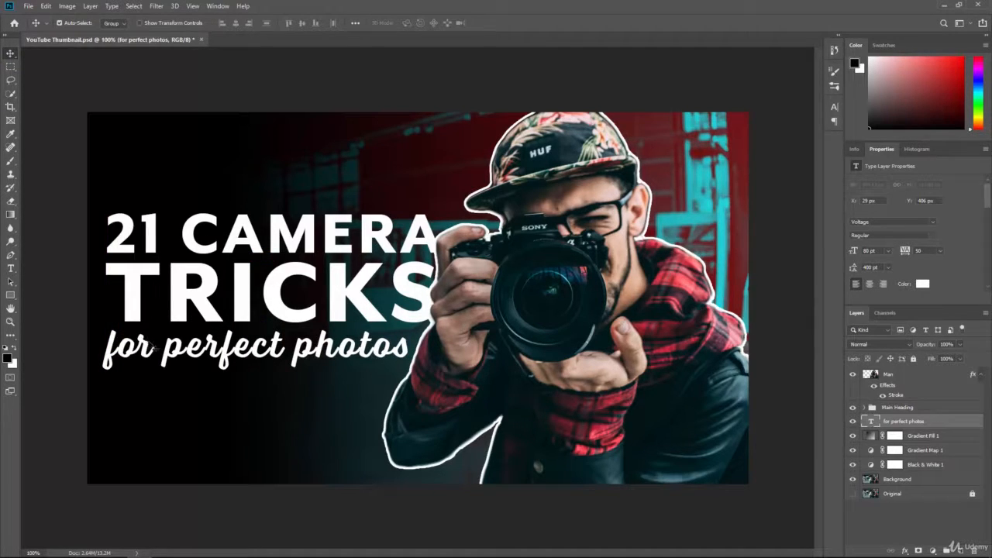
Step: Reduce the "for perfect photos" text to 69 pt and shift it right to about X 90 px
{"action": "left_click", "coordinate": [10, 268]}
{"action": "left_click_drag", "start_coordinate": [243, 26], "coordinate": [234, 26]}
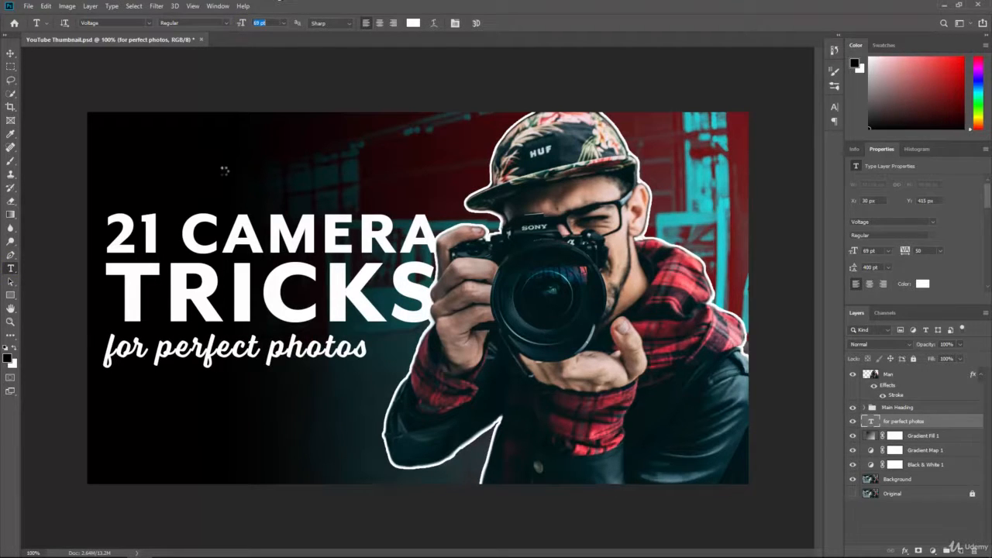
{"action": "left_click", "coordinate": [10, 53]}
{"action": "left_click_drag", "start_coordinate": [155, 341], "coordinate": [194, 349]}
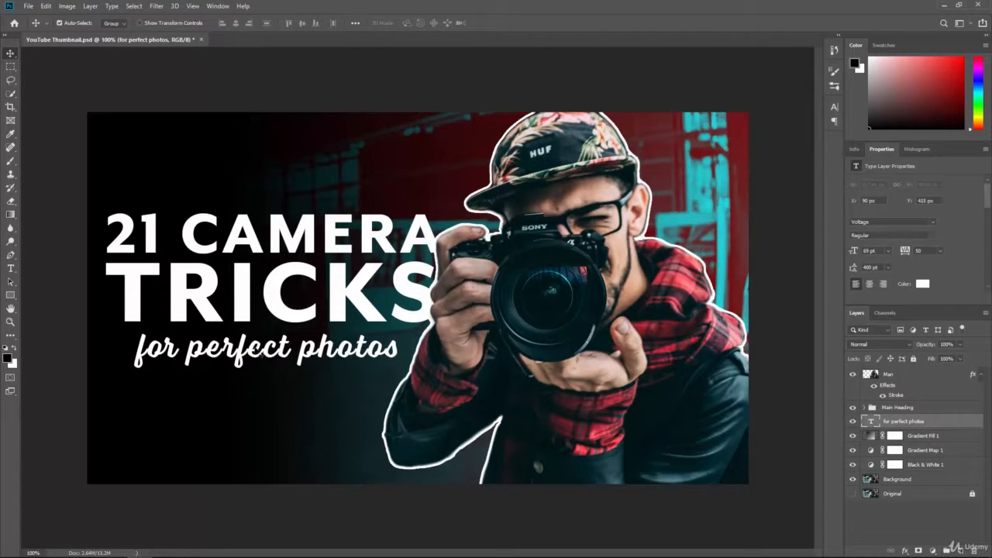
Step: Center-align the "for perfect photos" text and move it back beneath "TRICKS" at about X 99 px, Y 405 px
{"action": "left_click", "coordinate": [10, 269]}
{"action": "triple_click", "coordinate": [214, 350]}
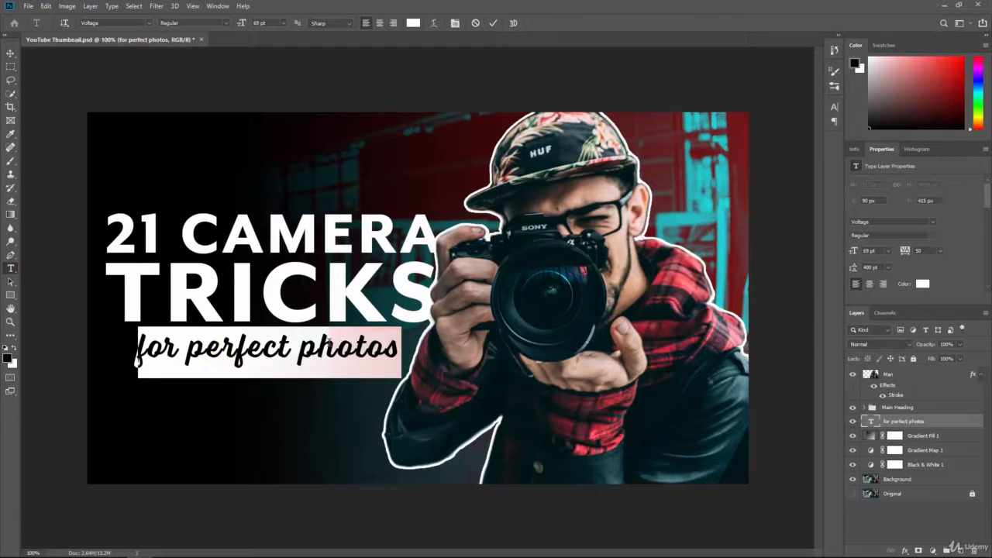
{"action": "left_click", "coordinate": [380, 23]}
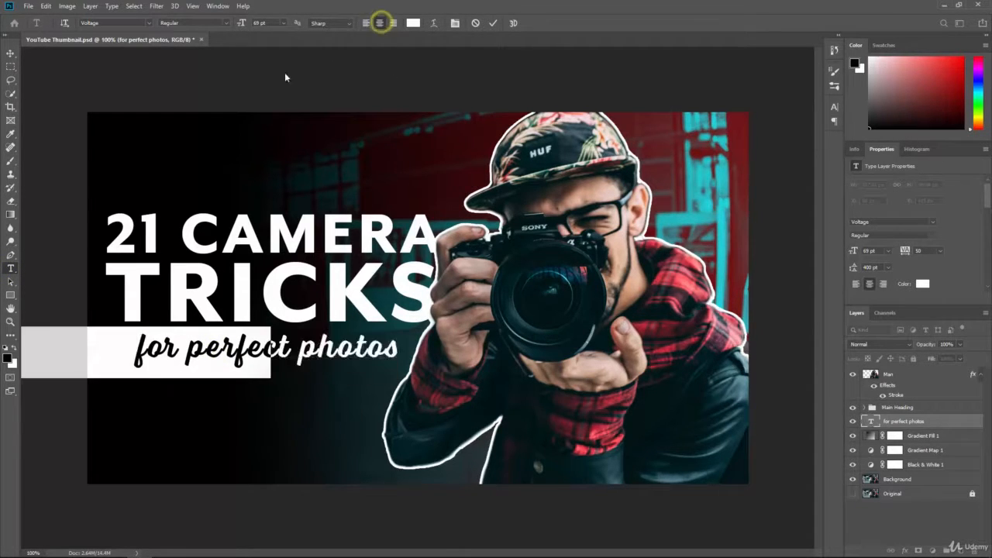
{"action": "left_click", "coordinate": [10, 53]}
{"action": "left_click_drag", "start_coordinate": [110, 353], "coordinate": [246, 347]}
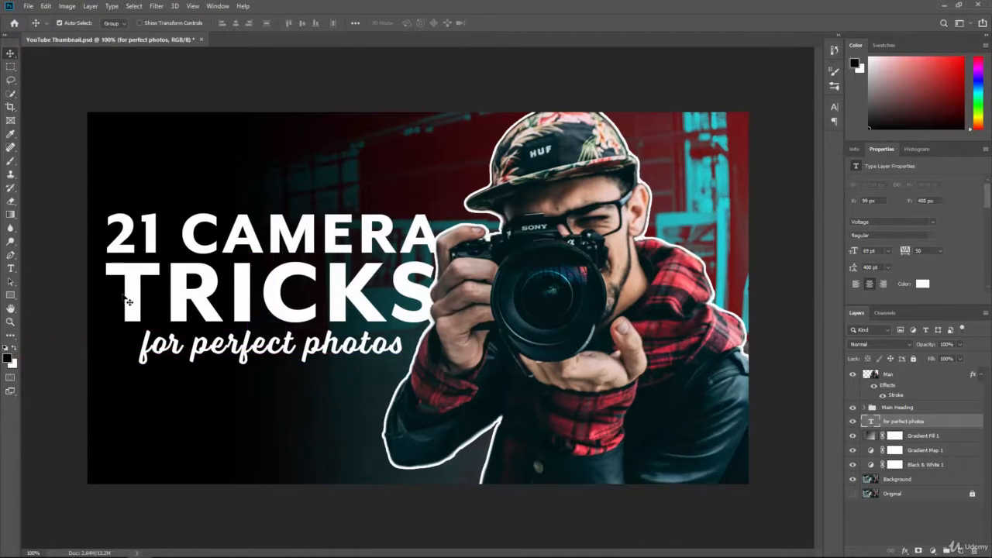
Step: Fine-tune the "for perfect photos" text slightly down and left beneath "TRICKS" and set its size to 72 pt
{"action": "left_click", "coordinate": [10, 268]}
{"action": "left_click_drag", "start_coordinate": [243, 23], "coordinate": [249, 26]}
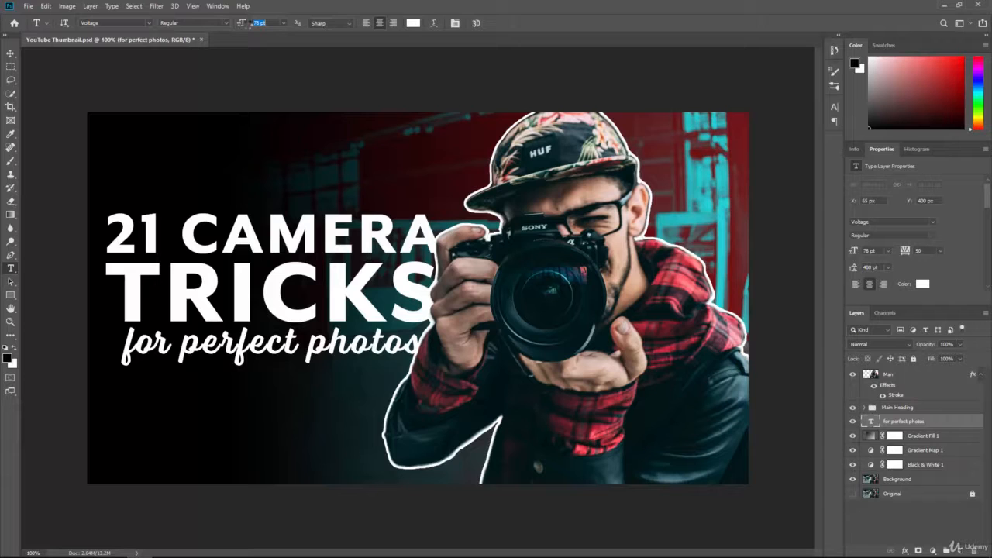
{"action": "left_click", "coordinate": [10, 53]}
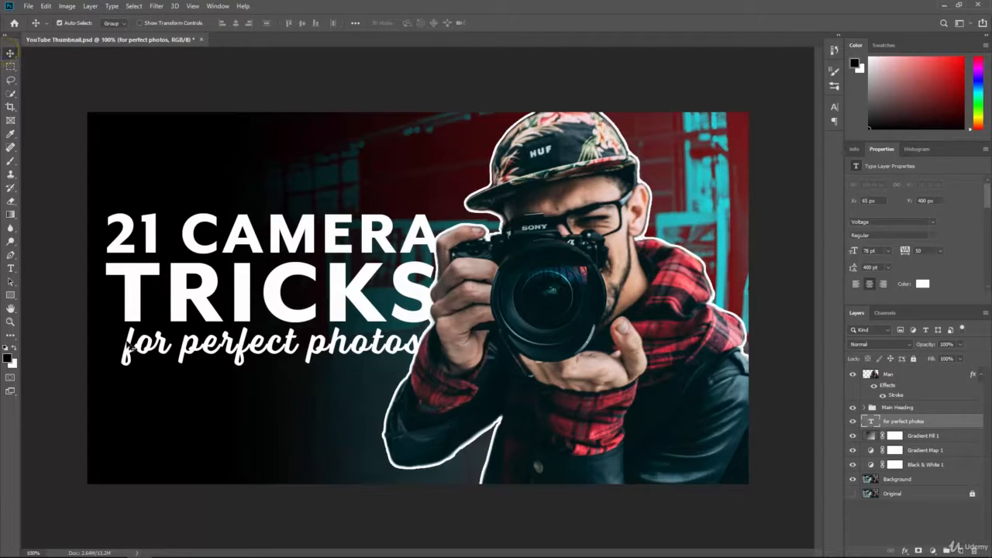
{"action": "mouse_move", "coordinate": [130, 347]}
{"action": "left_mouse_down"}
{"action": "mouse_move", "coordinate": [114, 352]}
{"action": "mouse_move", "coordinate": [123, 352]}
{"action": "left_mouse_up"}
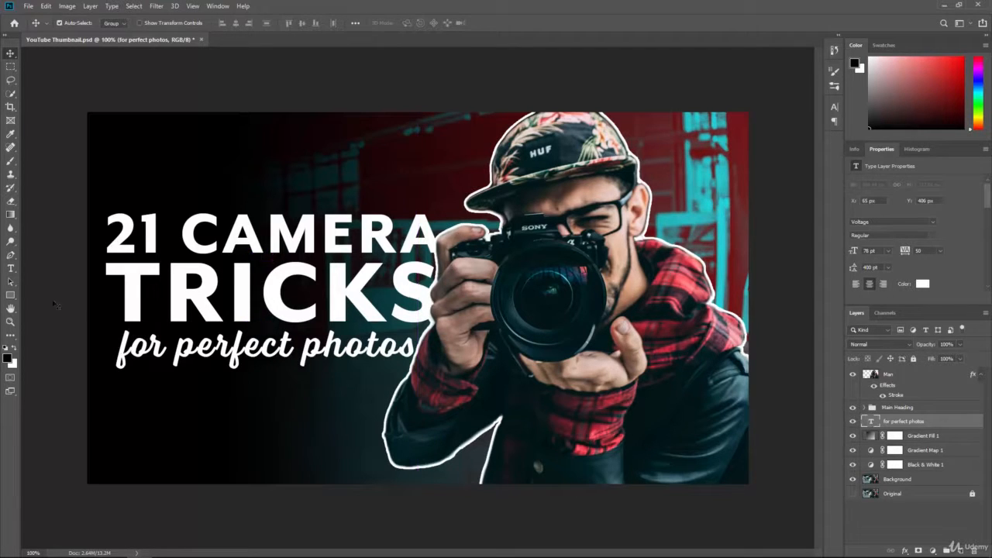
{"action": "left_click", "coordinate": [10, 268]}
{"action": "left_click_drag", "start_coordinate": [242, 23], "coordinate": [237, 25]}
{"action": "key", "text": "Return"}
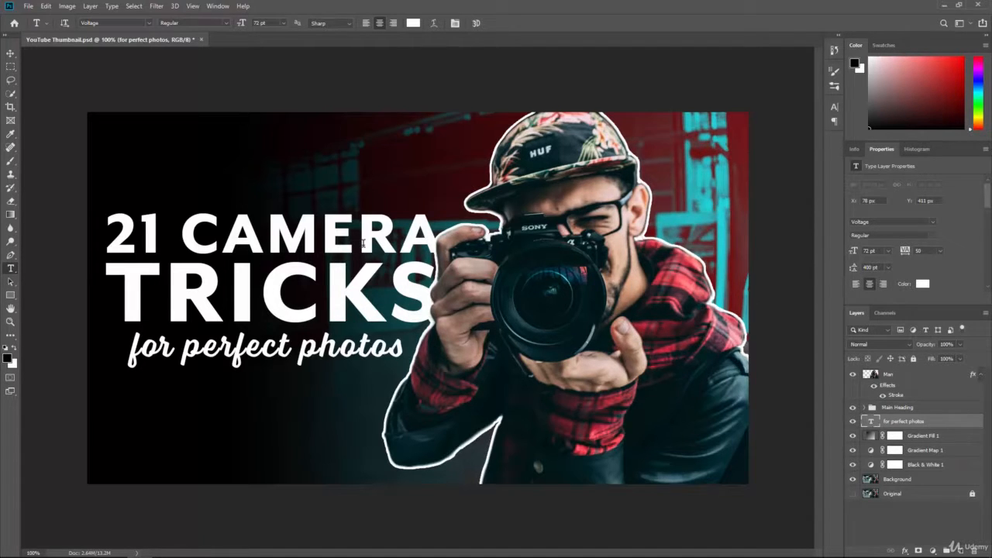
Step: Select the Main Heading group together with the "for perfect photos" layer and nudge both down and slightly left
{"action": "key", "text": "ctrl+minus"}
{"action": "key", "text": "ctrl+minus"}
{"action": "key", "text": "ctrl+minus"}
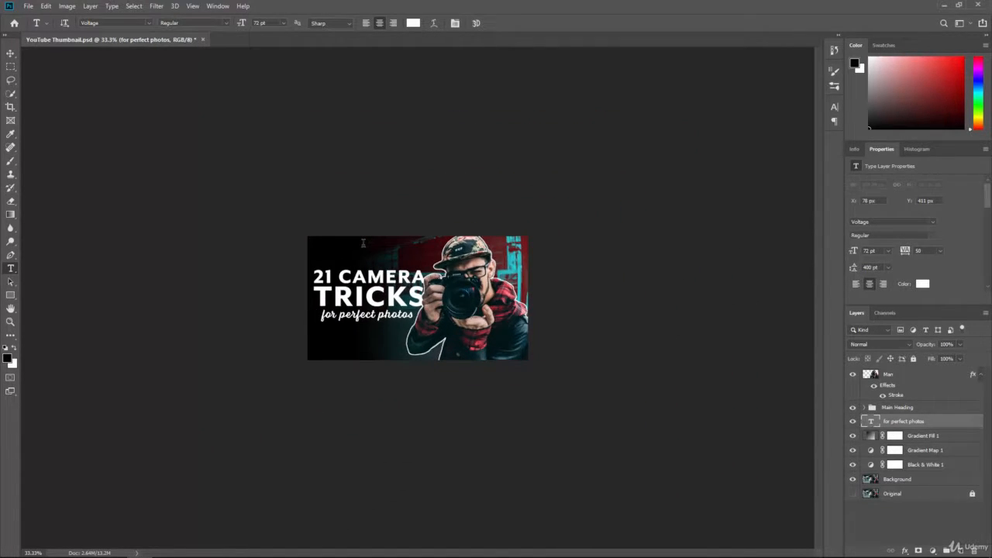
{"action": "key", "text": "ctrl+minus"}
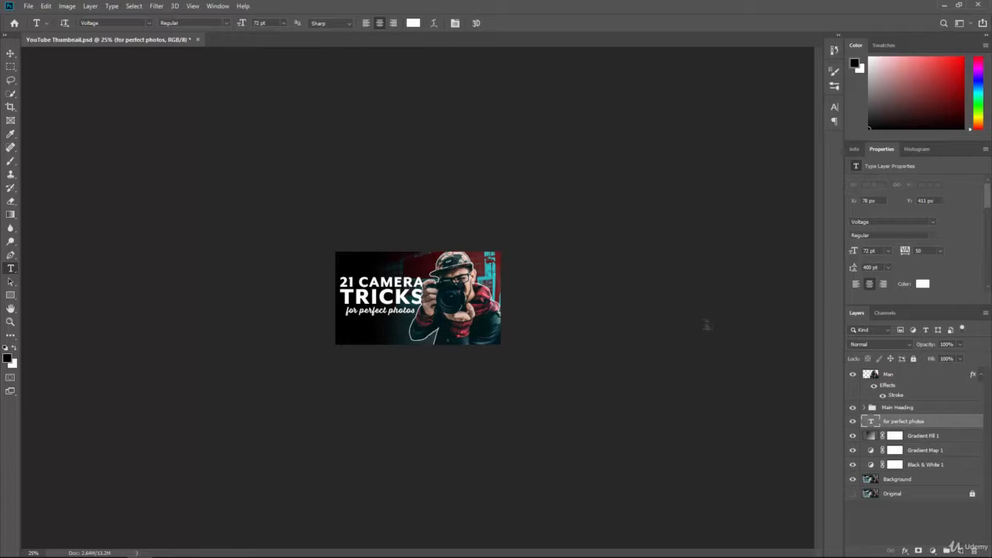
{"action": "left_click", "coordinate": [895, 407], "text": "shift"}
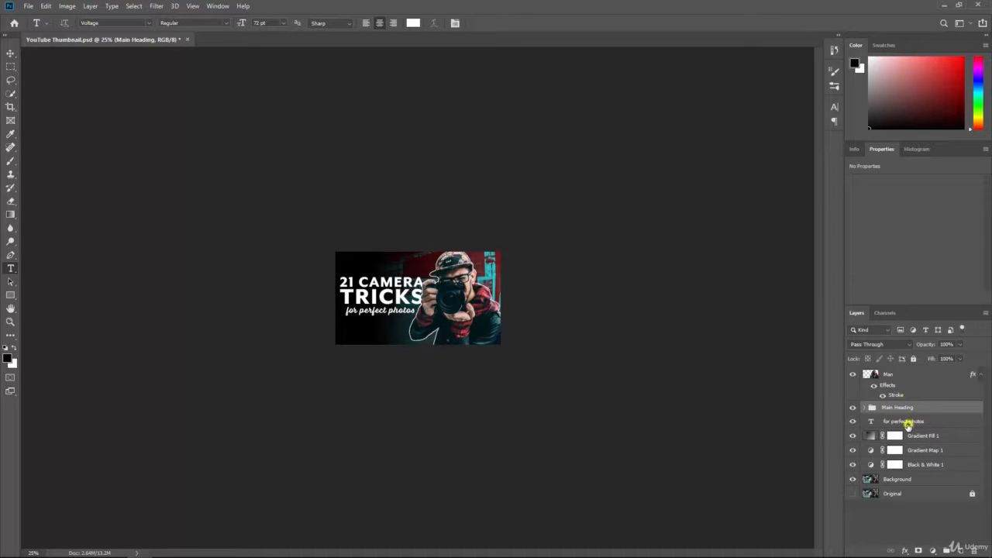
{"action": "left_click", "coordinate": [11, 52]}
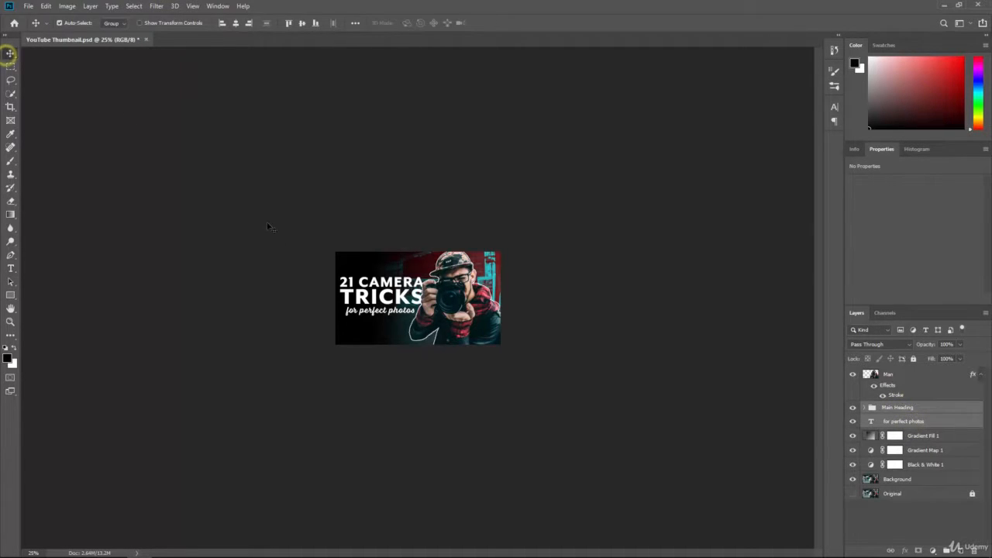
{"action": "key", "text": "Down"}
{"action": "key", "text": "Down"}
{"action": "key", "text": "Down"}
{"action": "key", "text": "Left"}
{"action": "key", "text": "Down"}
{"action": "key", "text": "Down"}
{"action": "key", "text": "Down"}
{"action": "key", "text": "Down"}
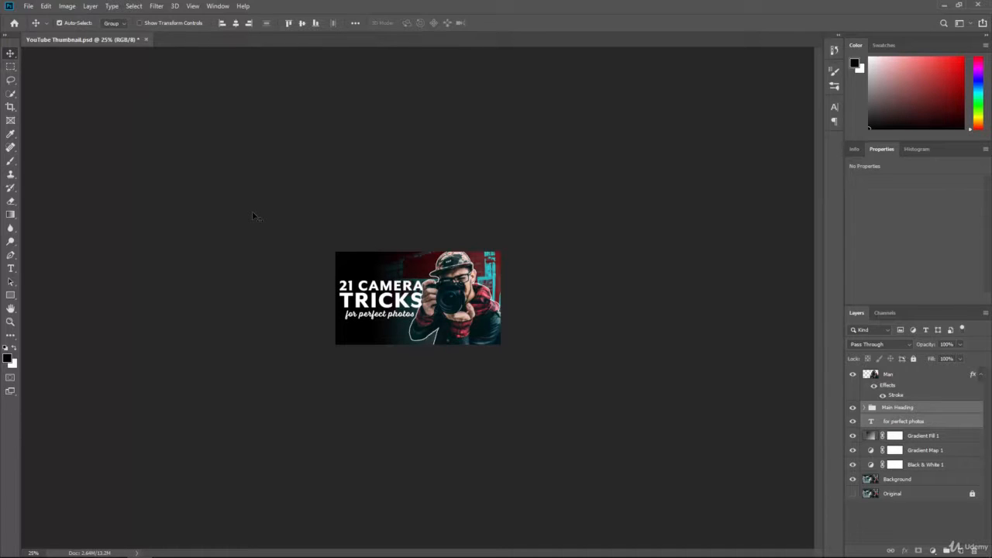
{"action": "key", "text": "Down"}
{"action": "key", "text": "Right"}
{"action": "key", "text": "Right"}
{"action": "key", "text": "Right"}
{"action": "key", "text": "Right"}
{"action": "key", "text": "Left"}
{"action": "key", "text": "Left"}
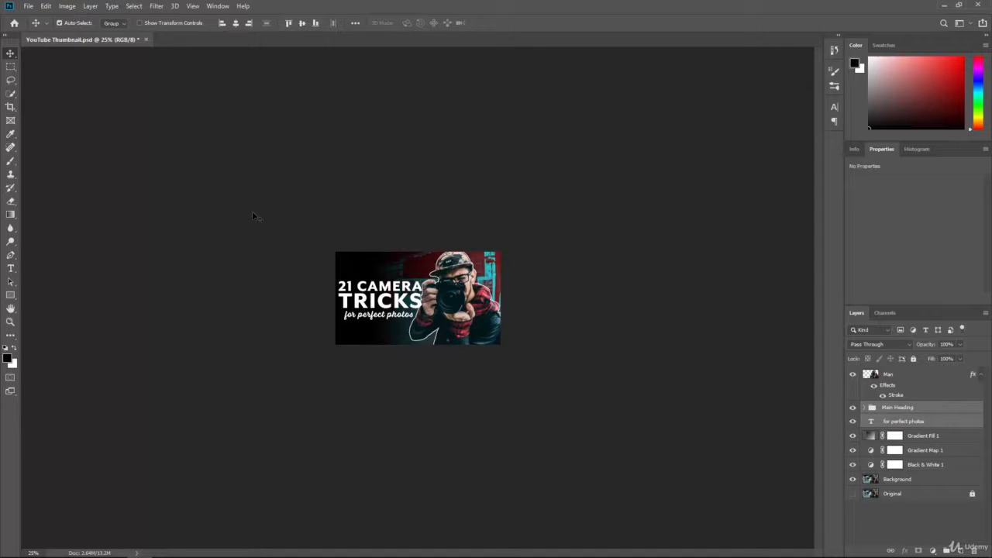
{"action": "key", "text": "Up"}
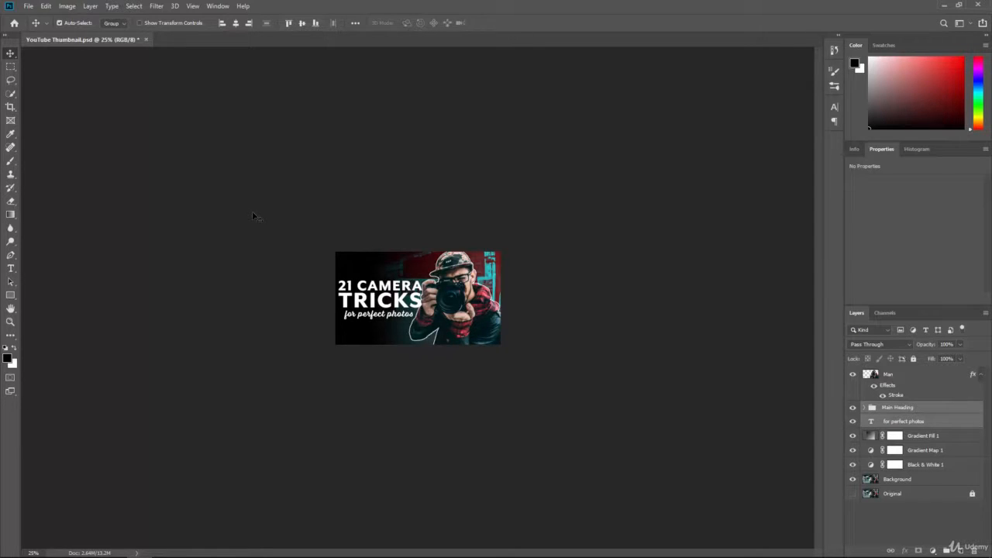
Step: Review the thumbnail at small sizes and fine-tune the horizontal position of the heading and tagline, ending slightly farther right
{"action": "key", "text": "ctrl+minus"}
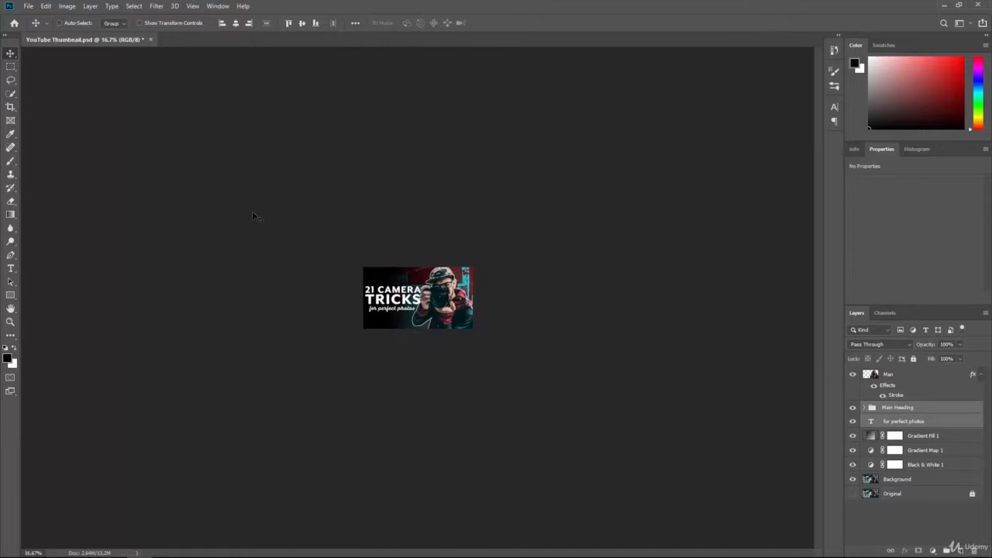
{"action": "key", "text": "ctrl+minus"}
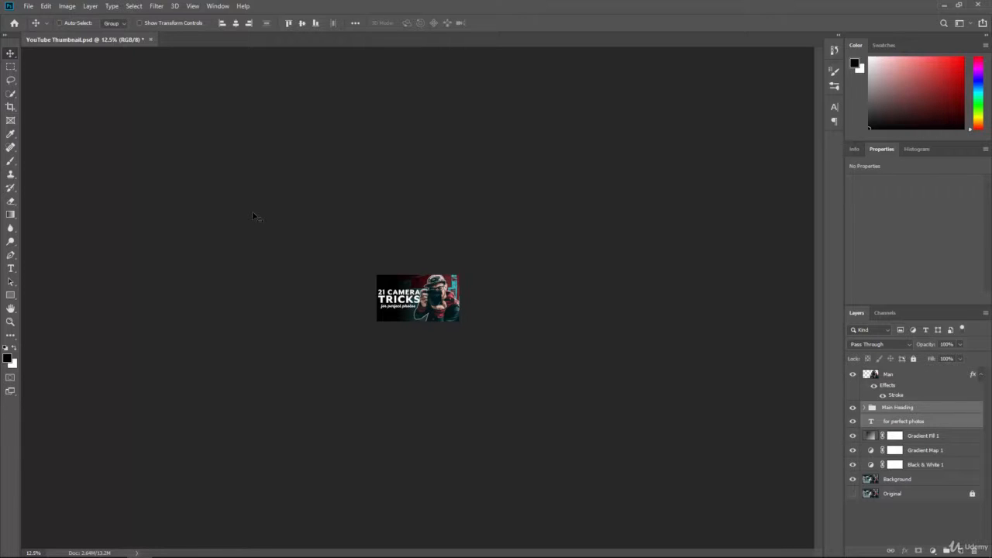
{"action": "key", "text": "ctrl+plus"}
{"action": "key", "text": "ctrl+plus"}
{"action": "key", "text": "ctrl+plus"}
{"action": "key", "text": "ctrl+plus"}
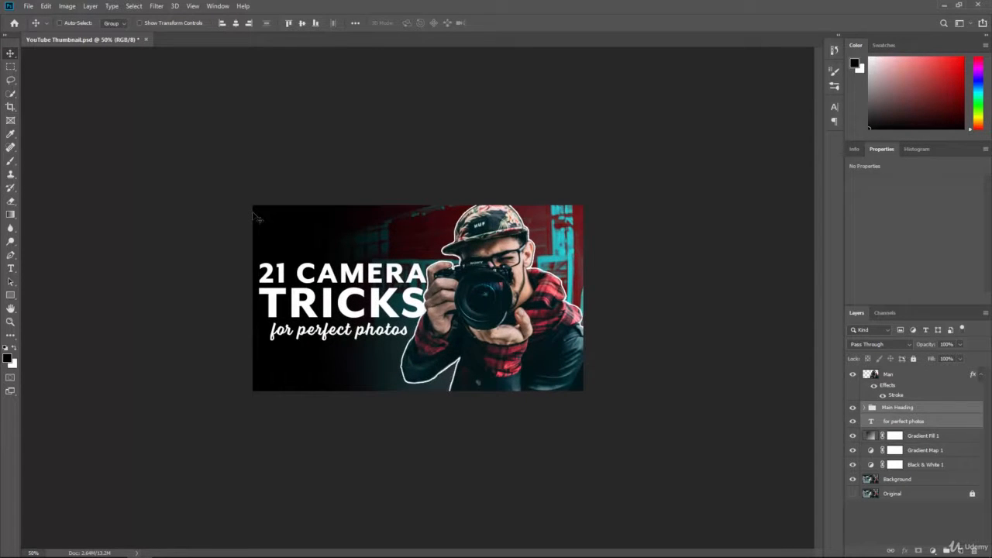
{"action": "key", "text": "ctrl+plus"}
{"action": "key", "text": "Left"}
{"action": "key", "text": "Left"}
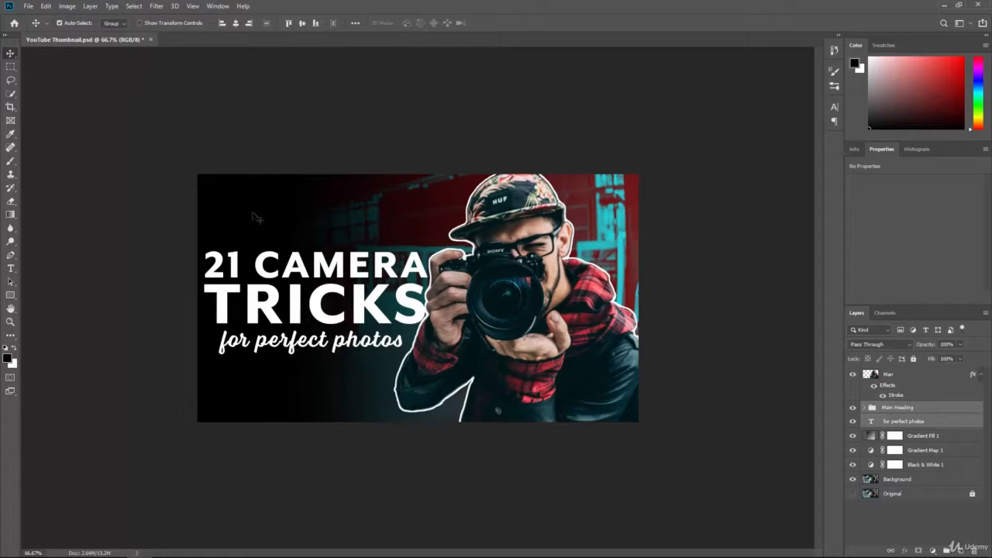
{"action": "key", "text": "Right"}
{"action": "key", "text": "Right"}
{"action": "key", "text": "Right"}
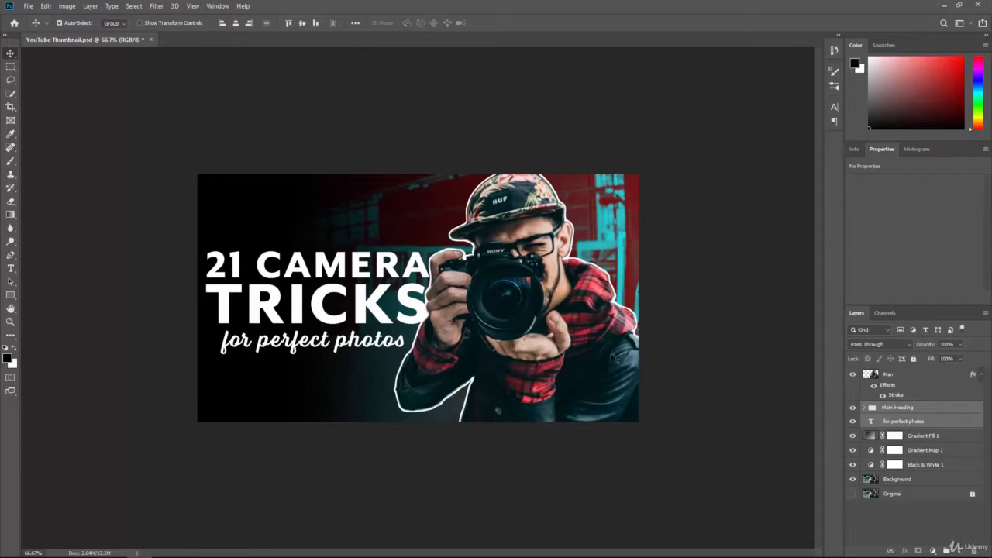
Step: Recolor the "for perfect photos" text with the cyan sampled from the background, brightened to 100% brightness (2bf7ff)
{"action": "left_click", "coordinate": [925, 422]}
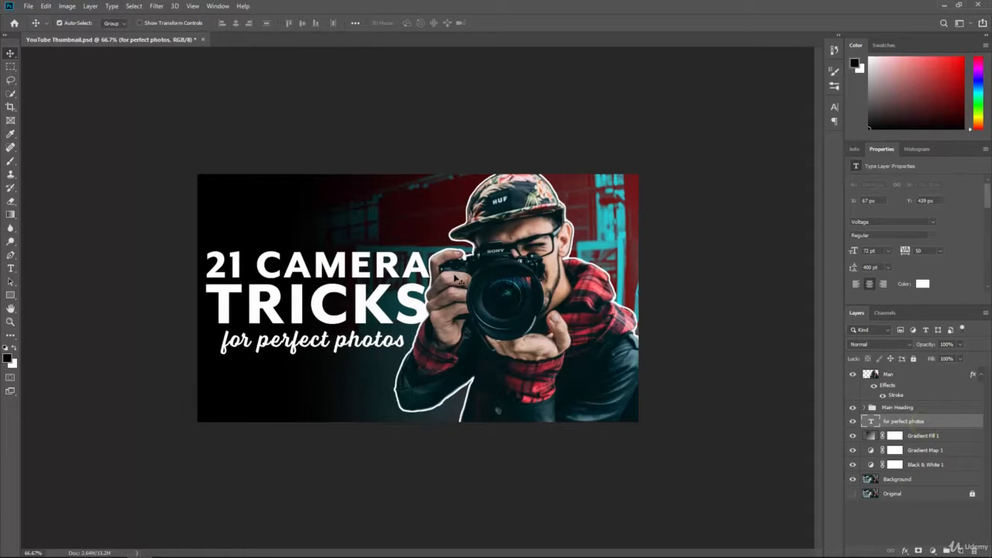
{"action": "left_click", "coordinate": [10, 268]}
{"action": "double_click", "coordinate": [296, 346]}
{"action": "key", "text": "ctrl+a"}
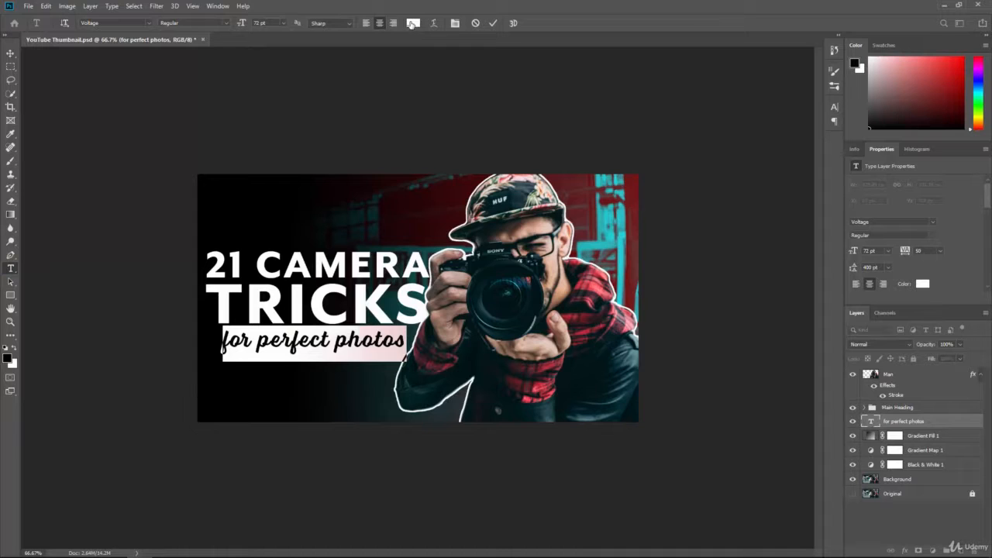
{"action": "left_click", "coordinate": [411, 24]}
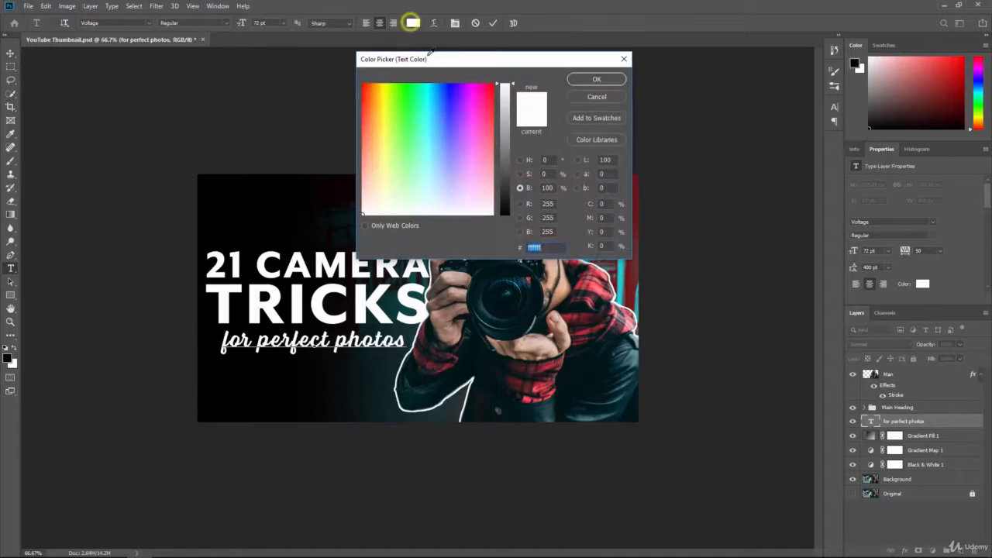
{"action": "left_click", "coordinate": [636, 356]}
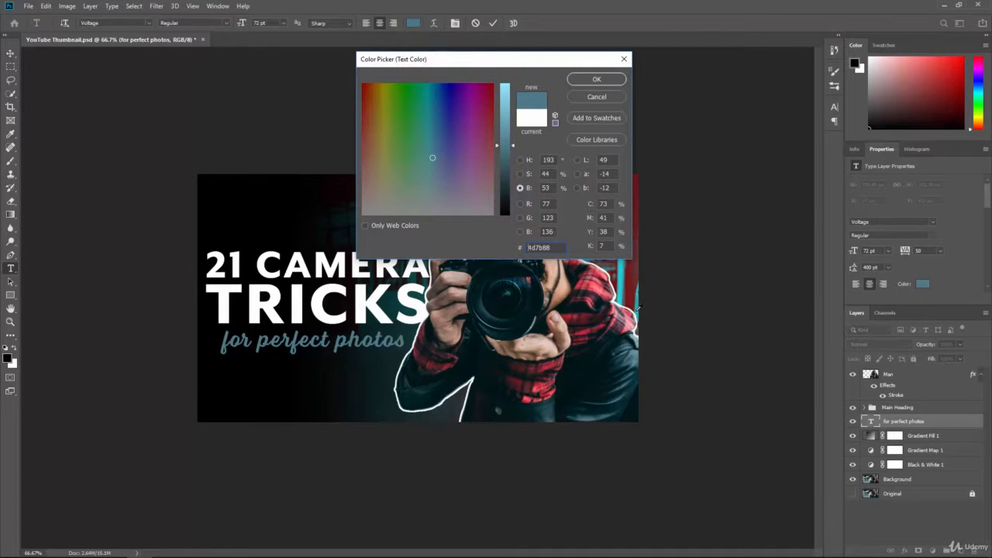
{"action": "left_click", "coordinate": [624, 289]}
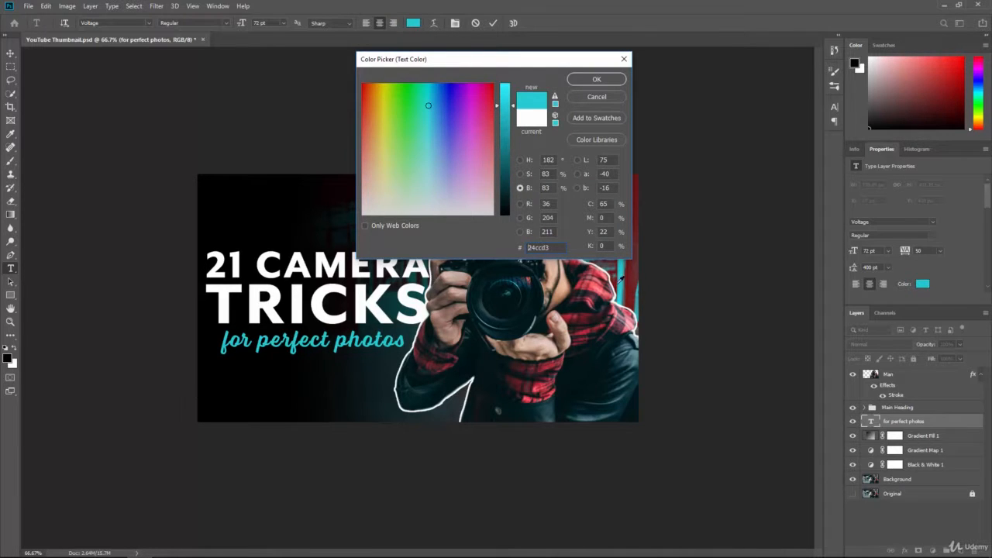
{"action": "left_click_drag", "start_coordinate": [513, 106], "coordinate": [512, 85]}
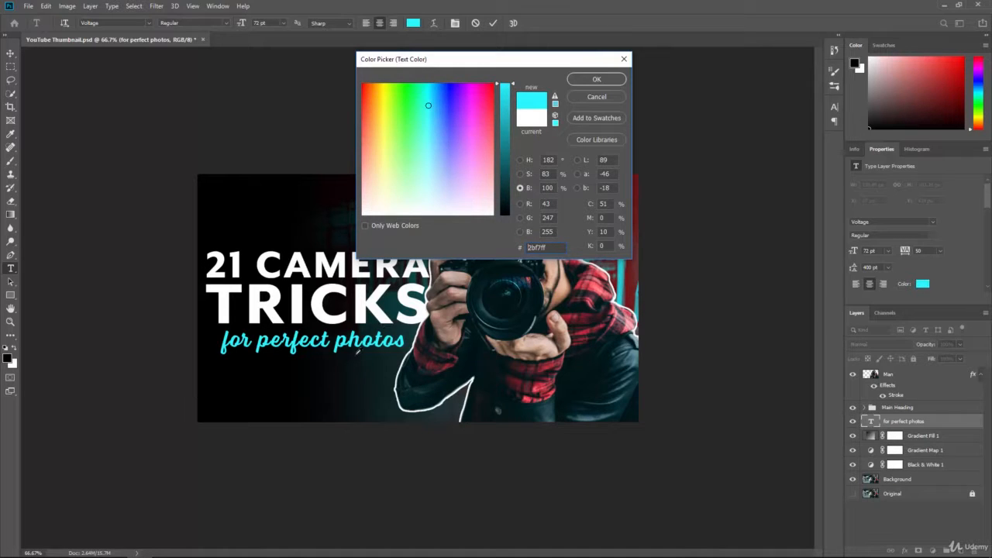
{"action": "left_click", "coordinate": [595, 79]}
{"action": "left_click", "coordinate": [10, 51]}
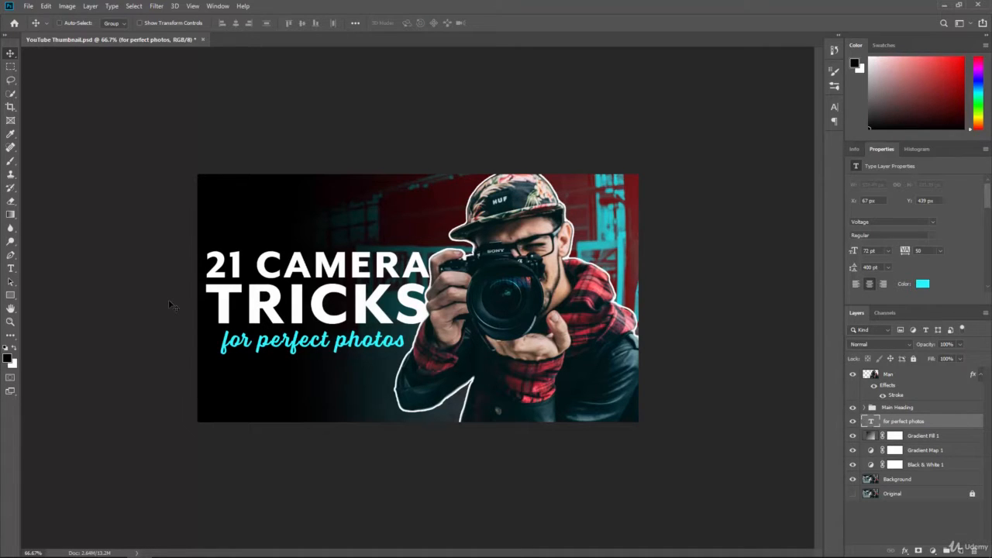
Step: Examine how readable the heading and the cyan tagline are at reduced thumbnail sizes and at 100%
{"action": "key", "text": "ctrl+minus"}
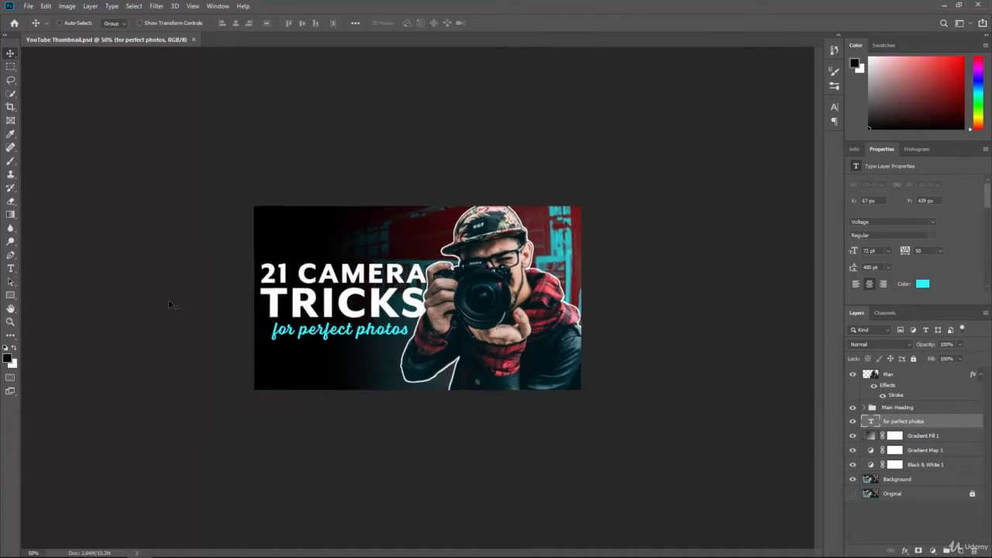
{"action": "key", "text": "ctrl+minus"}
{"action": "key", "text": "ctrl+minus"}
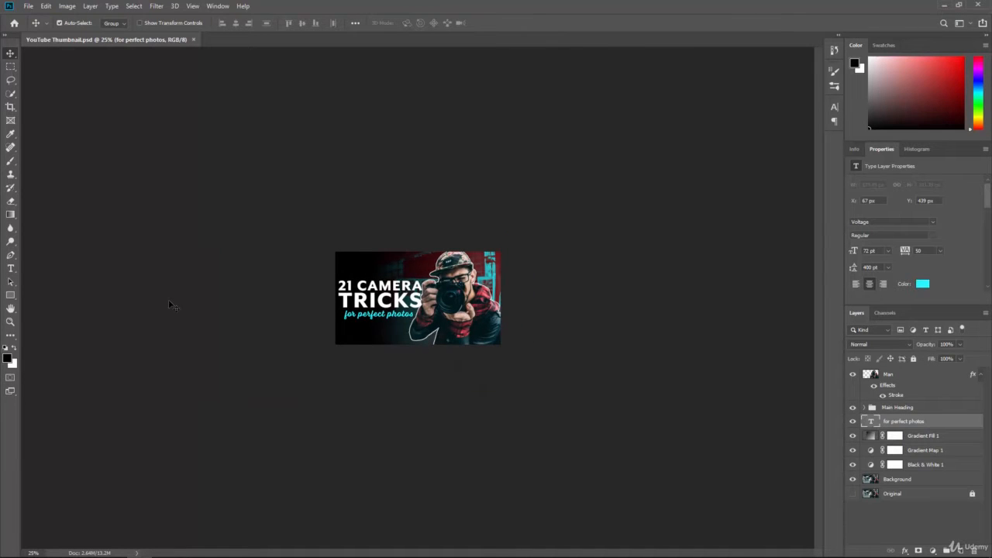
{"action": "key", "text": "ctrl+minus"}
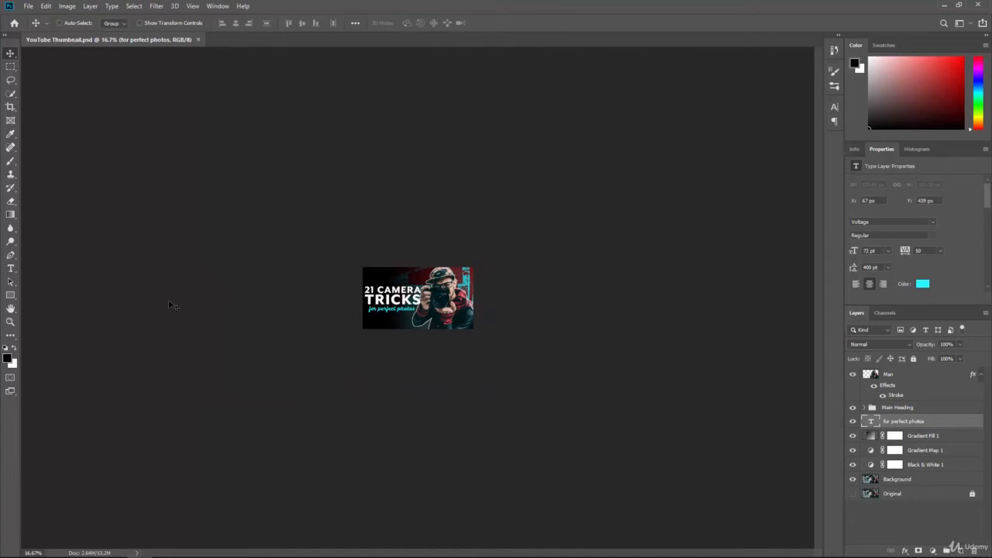
{"action": "key", "text": "ctrl+plus"}
{"action": "key", "text": "ctrl+plus"}
{"action": "key", "text": "ctrl+plus"}
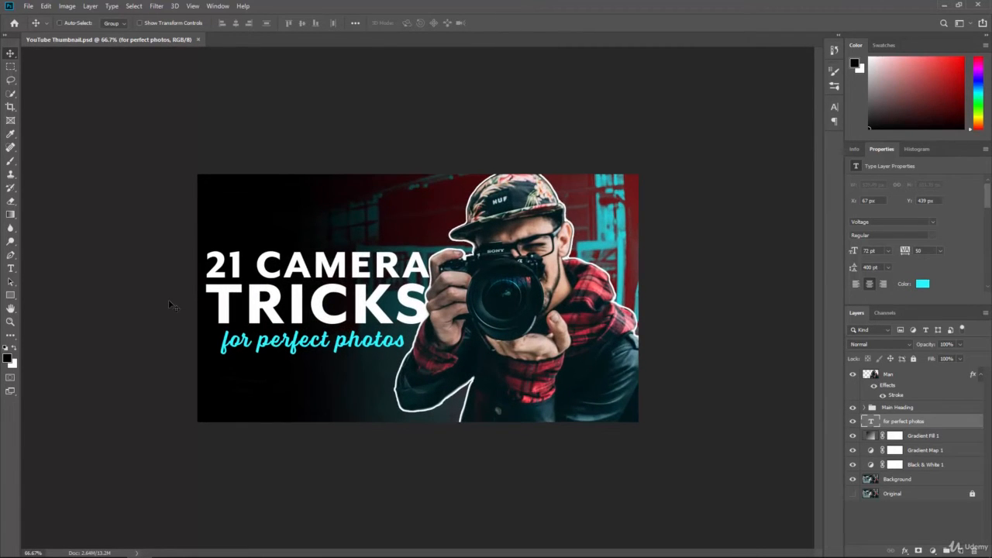
{"action": "key", "text": "ctrl+plus"}
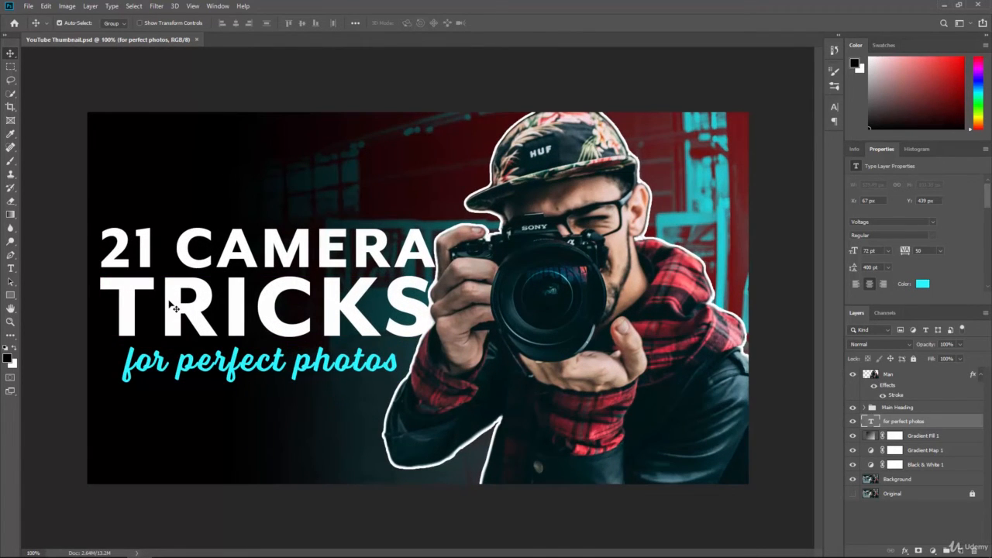